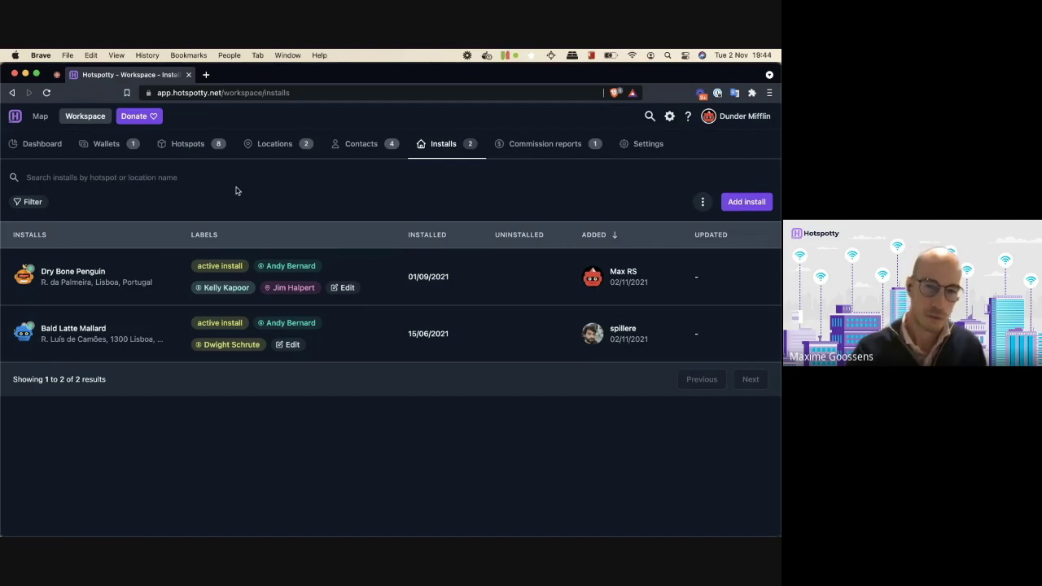
# Find Fierce Concrete Rattlesnake among the workspace hotspots, view it on the map and close its details.
pyautogui.click(196, 152)
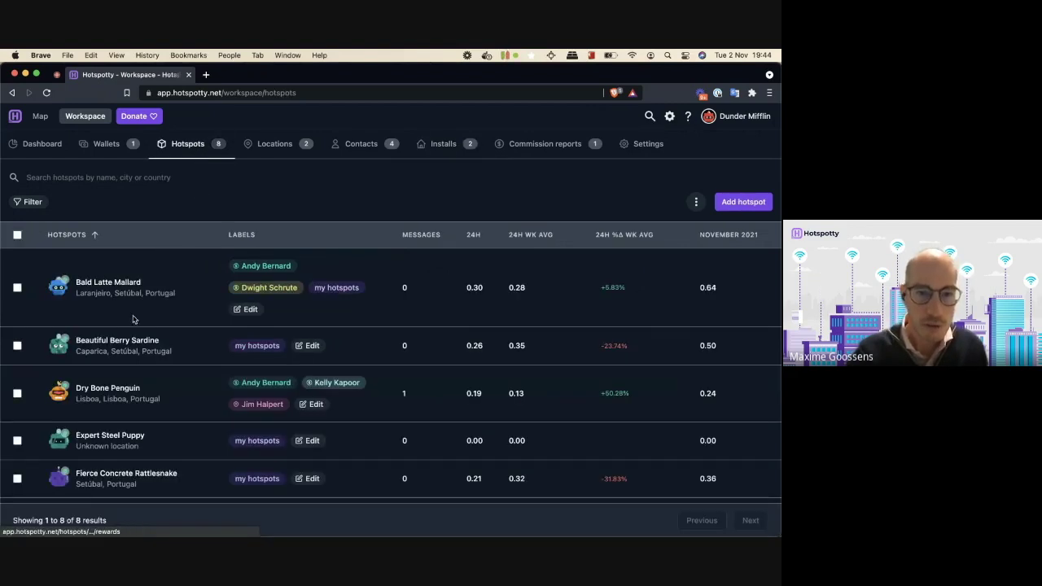
pyautogui.scroll(-3, 126, 365)
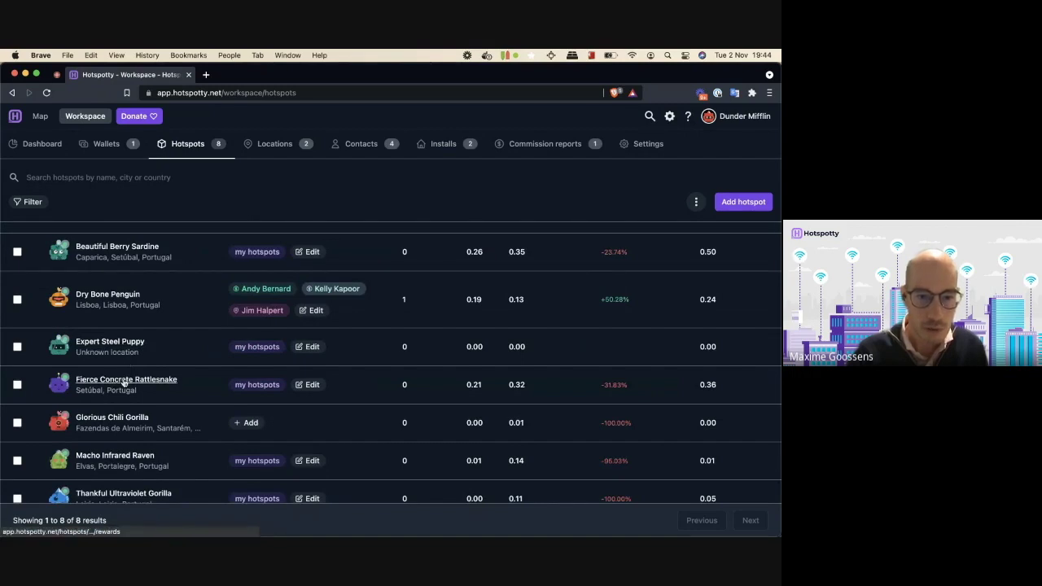
pyautogui.click(137, 386)
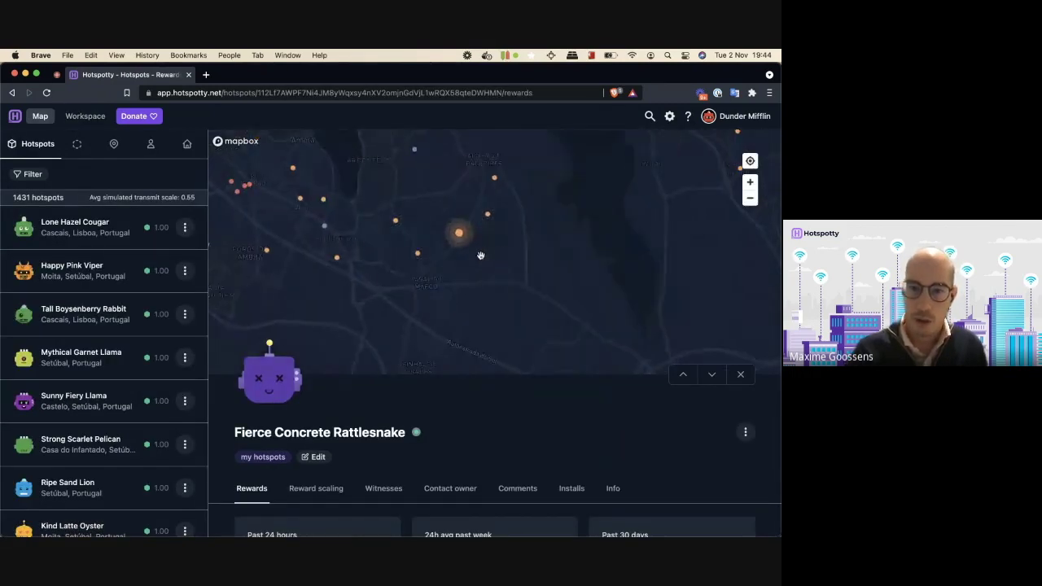
pyautogui.click(740, 373)
# Start a new location and set its address by dropping a pin near the Fierce Concrete Rattlesnake hotspot.
pyautogui.click(114, 145)
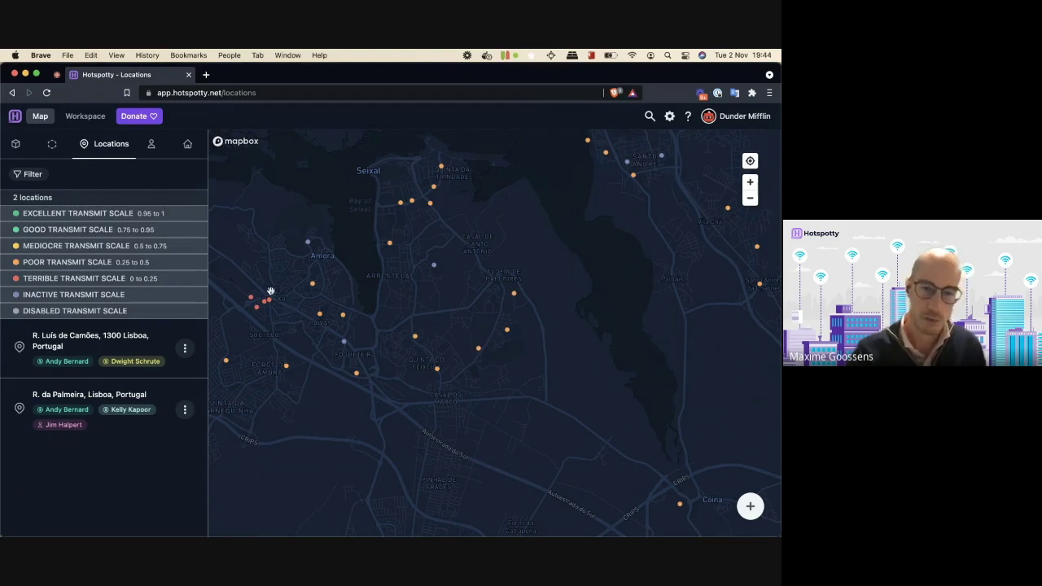
pyautogui.click(752, 509)
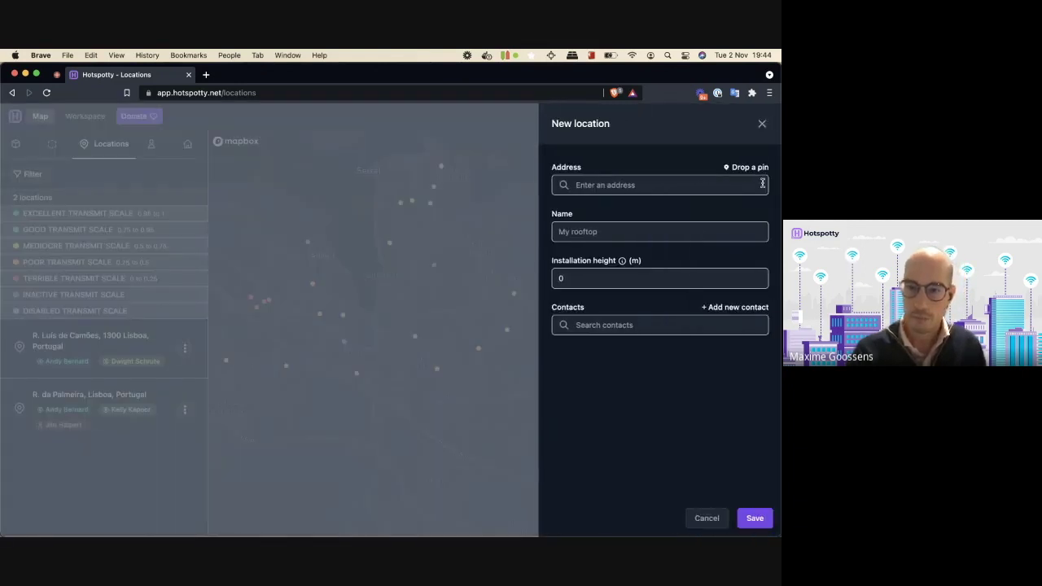
pyautogui.click(739, 168)
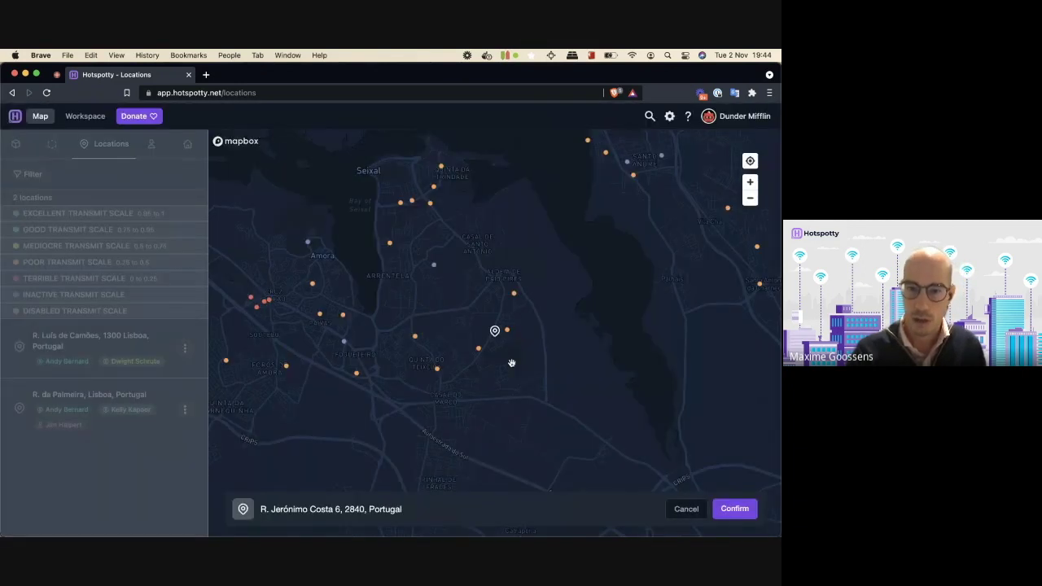
pyautogui.moveTo(512, 362); pyautogui.dragTo(532, 365)
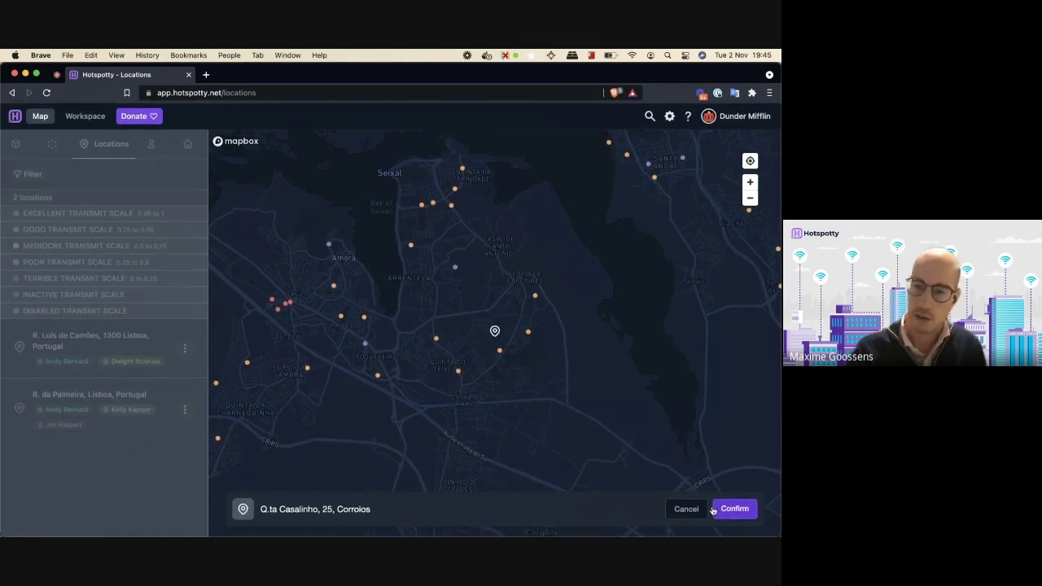
pyautogui.click(738, 510)
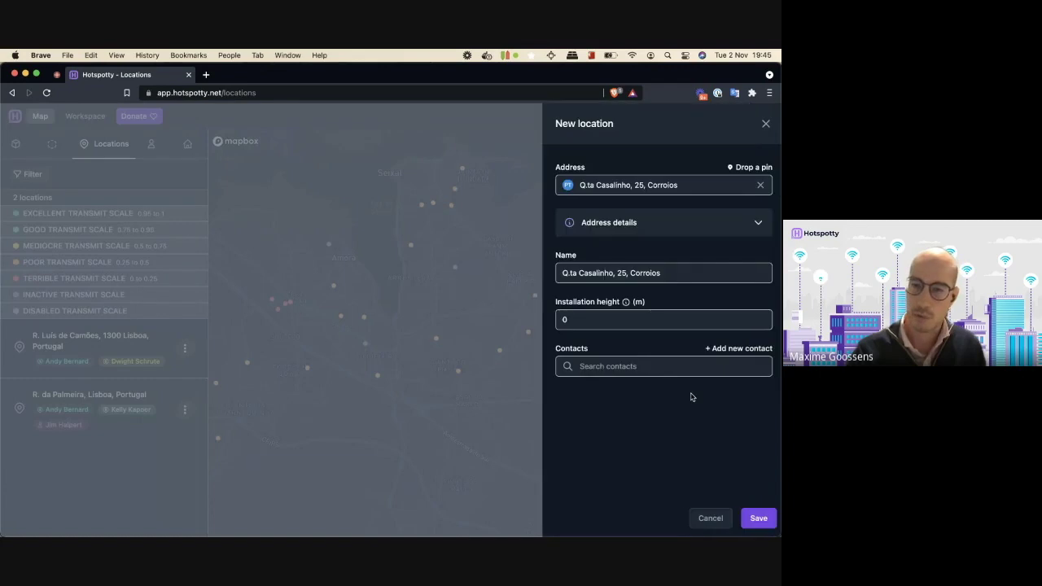
# Name the new location "friend's place" and set its installation height to 26 m.
pyautogui.click(670, 275)
pyautogui.tripleClick(553, 278)
pyautogui.write('fri')
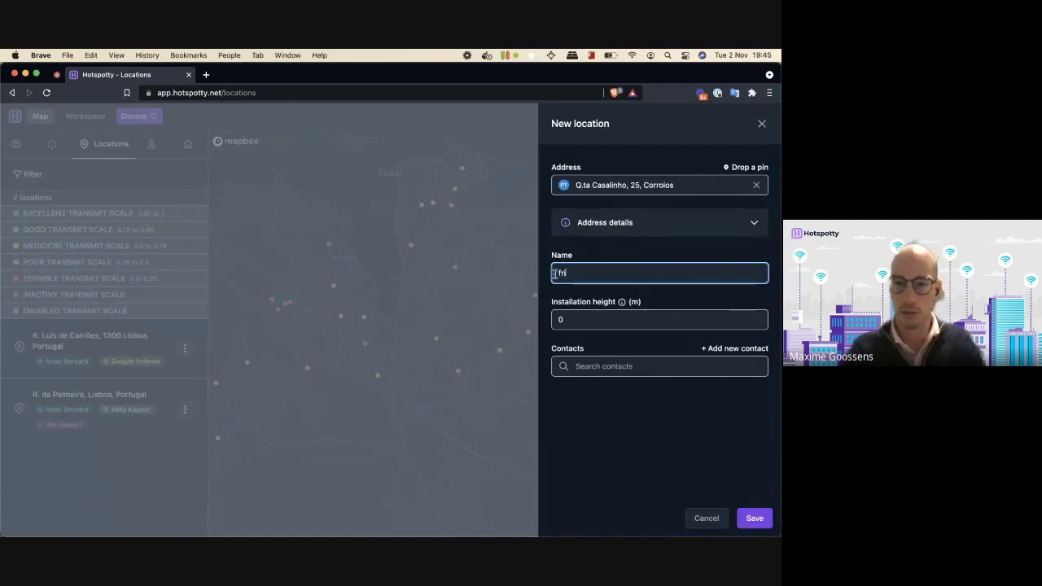
pyautogui.write("end's palce")
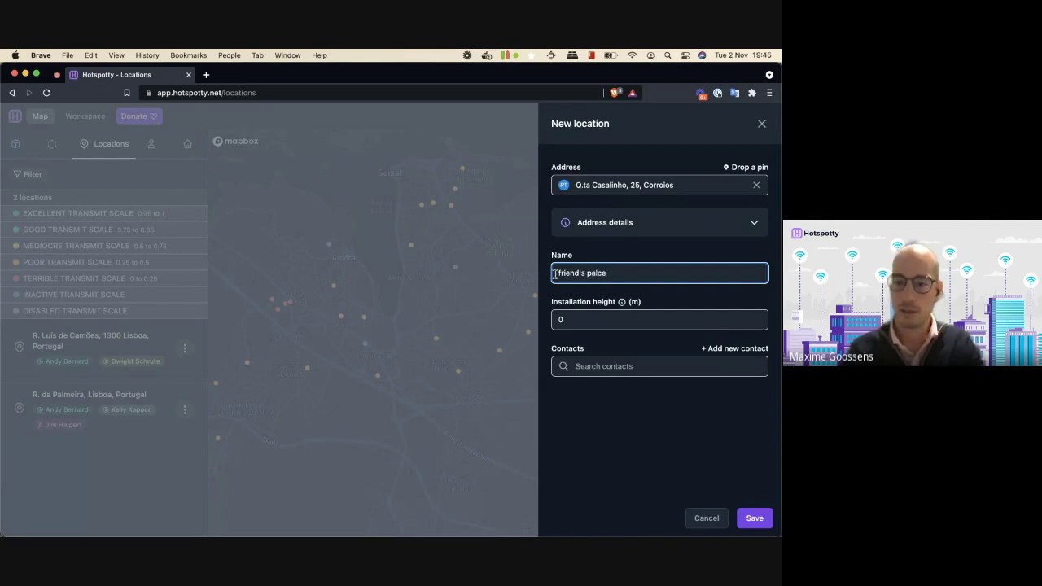
pyautogui.press('BackSpace')
pyautogui.press('BackSpace')
pyautogui.press('BackSpace')
pyautogui.press('BackSpace')
pyautogui.write('lace')
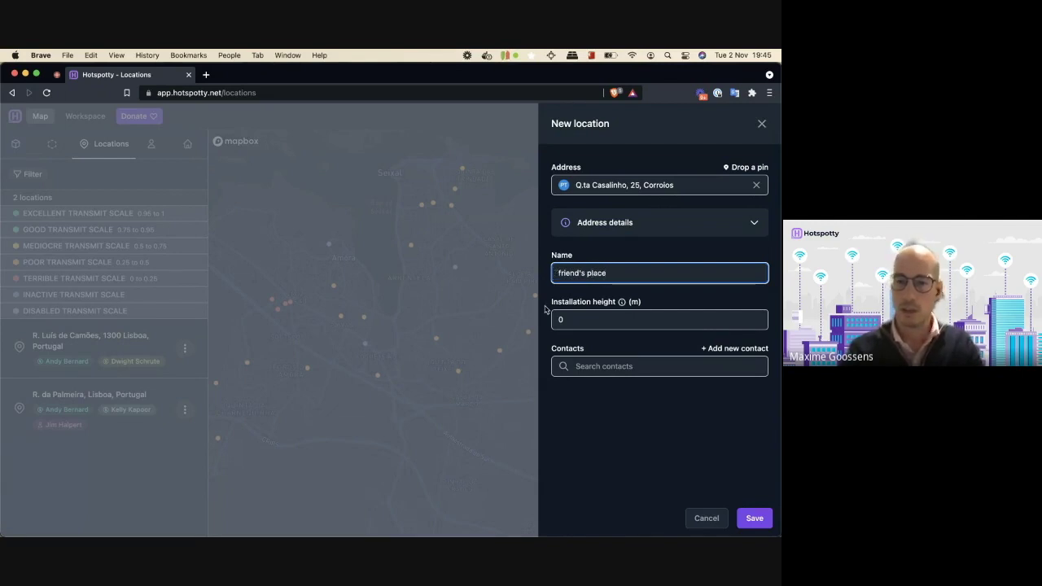
pyautogui.click(592, 321)
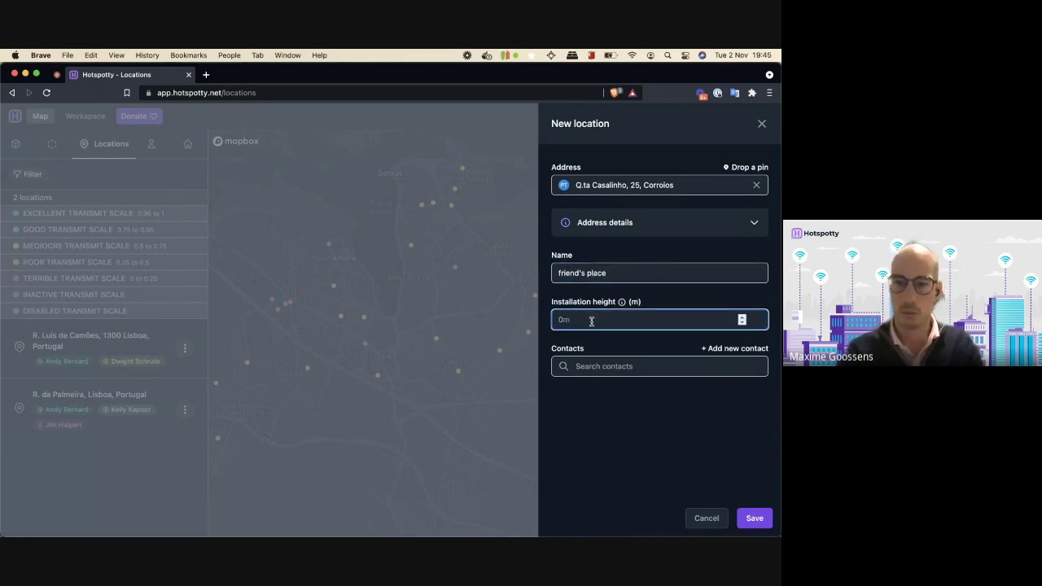
pyautogui.write('26')
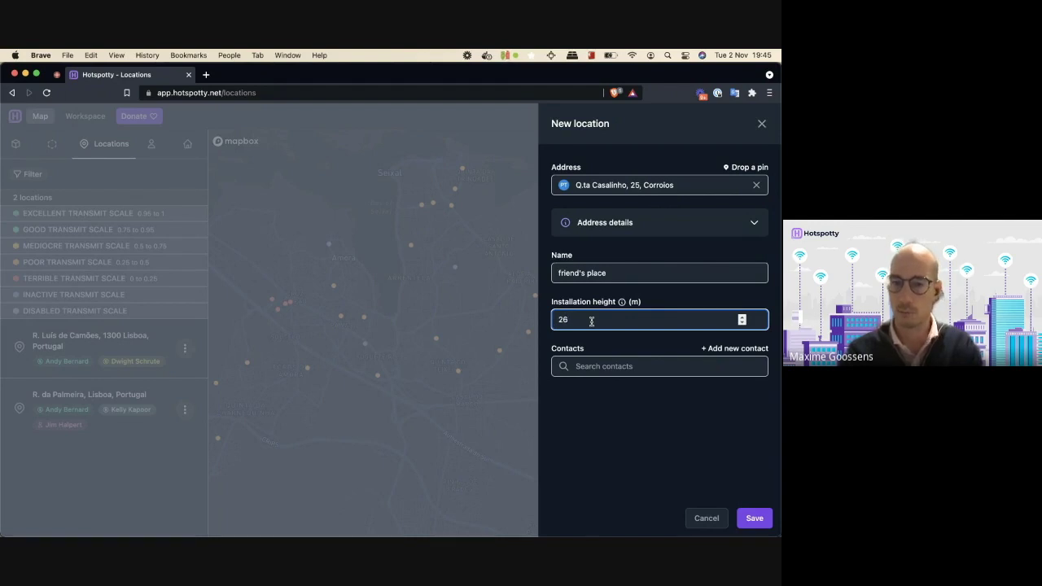
# Add a new contact named "Friend XY" to the location and save both the contact and the location.
pyautogui.click(684, 350)
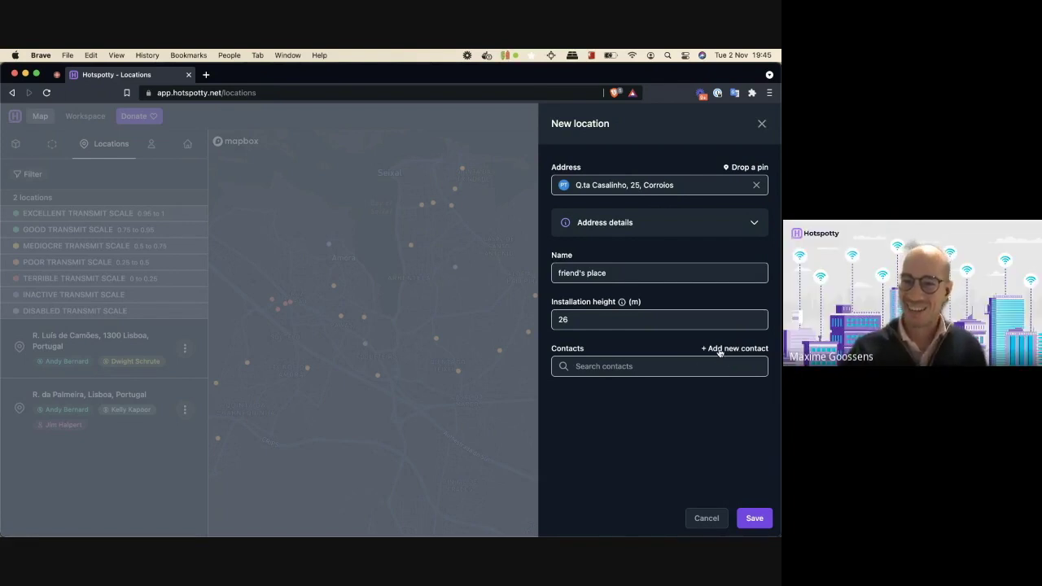
pyautogui.click(731, 348)
pyautogui.click(643, 183)
pyautogui.write('Friend XY')
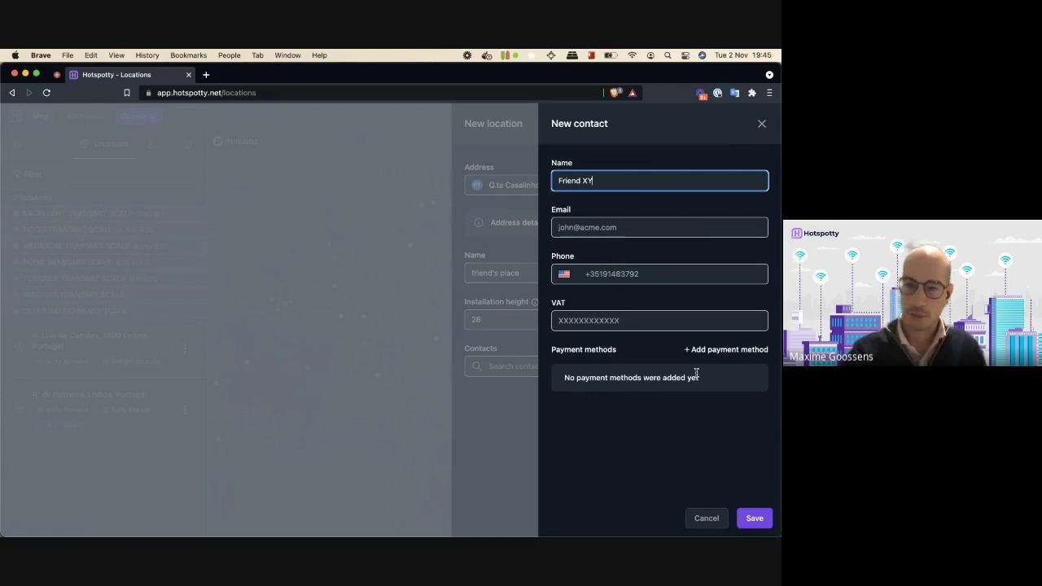
pyautogui.click(755, 519)
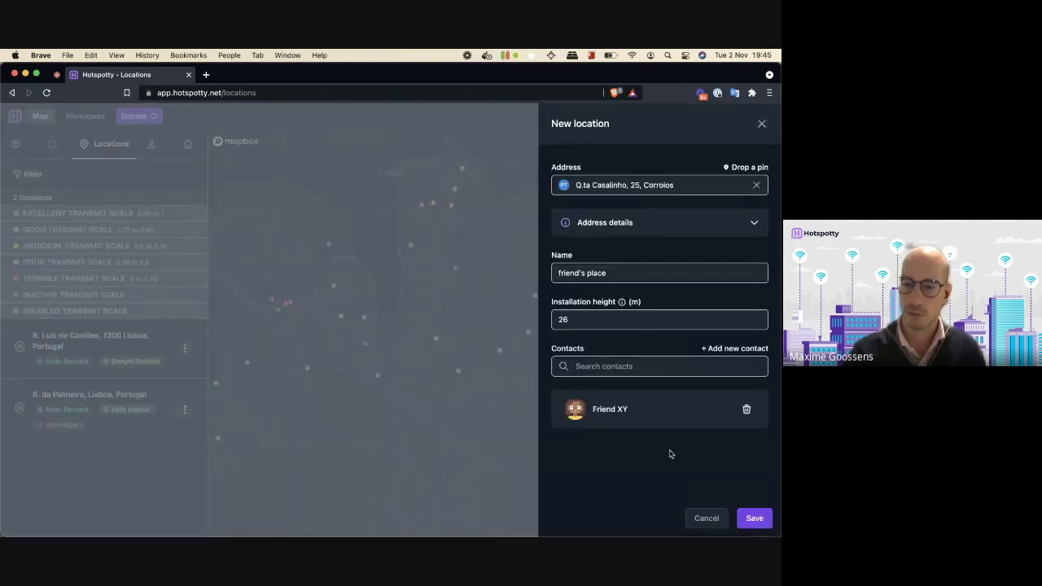
pyautogui.click(755, 522)
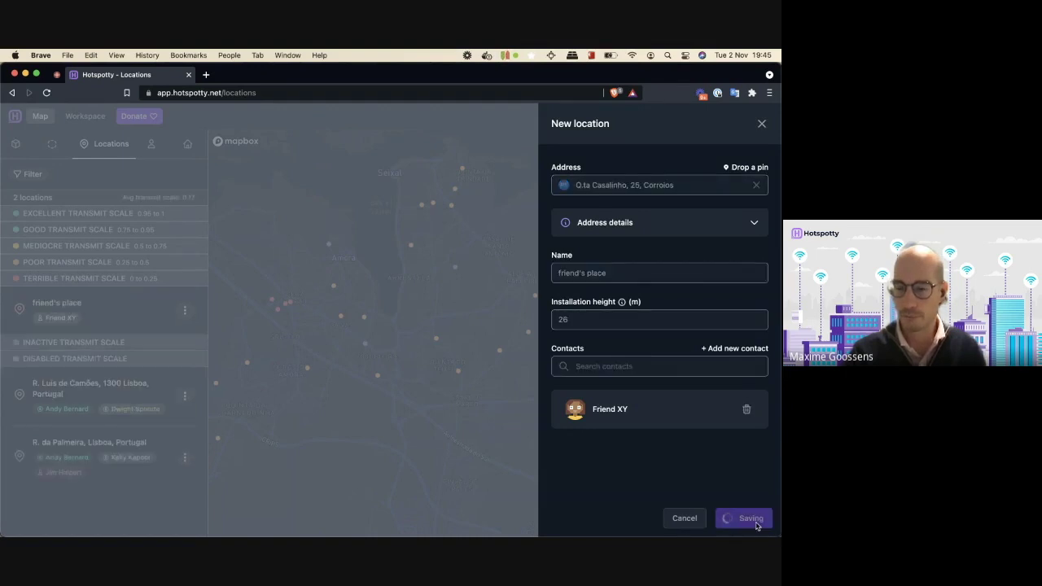
# Examine the saved location on the map and return to the Fierce Concrete Rattlesnake hotspot's details.
pyautogui.scroll(8, 506, 261)
pyautogui.scroll(-4, 478, 239)
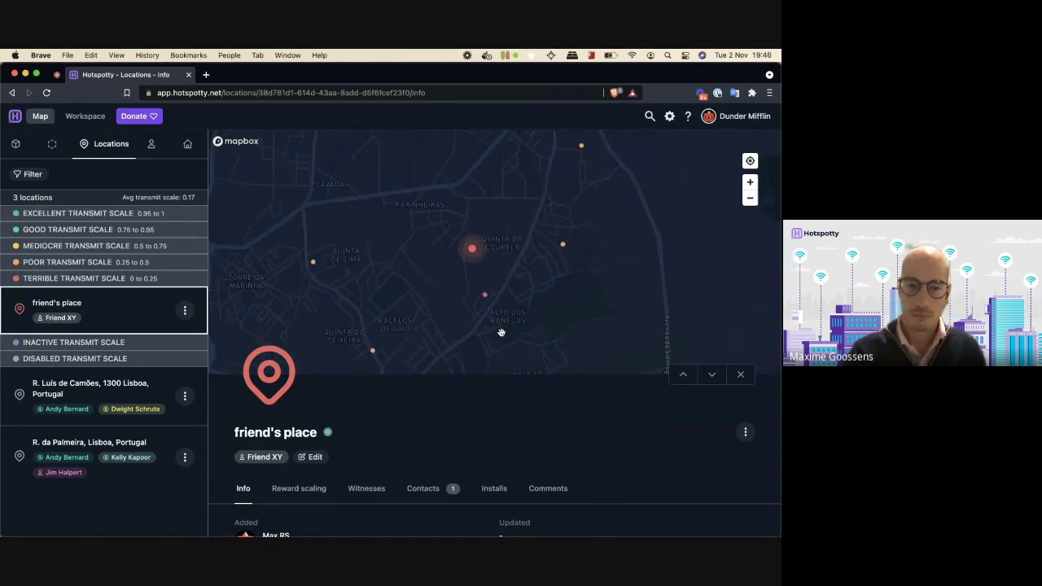
pyautogui.click(10, 95)
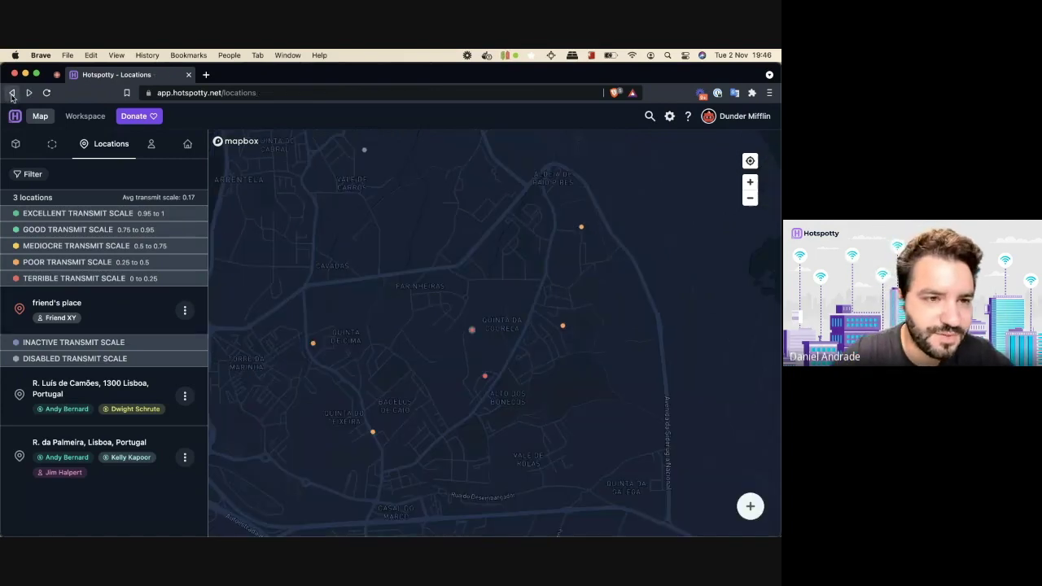
pyautogui.click(12, 94)
pyautogui.click(12, 94)
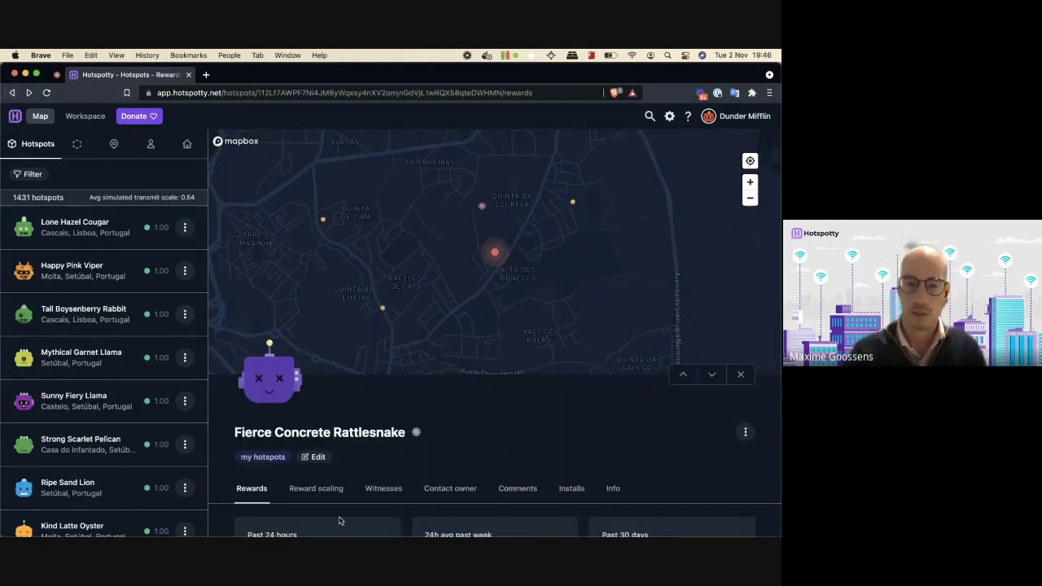
pyautogui.click(745, 432)
pyautogui.click(665, 428)
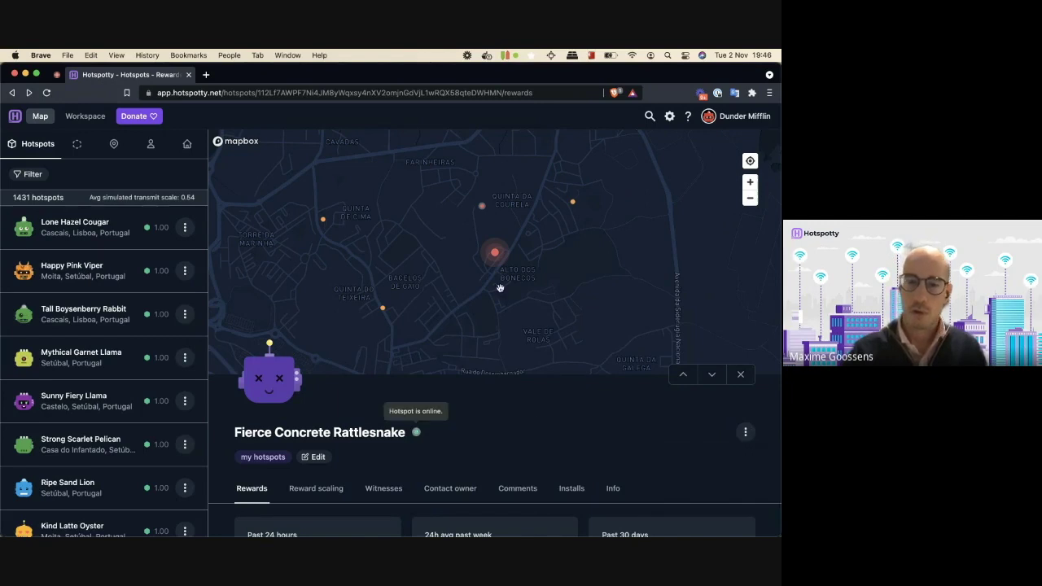
pyautogui.moveTo(521, 233); pyautogui.dragTo(512, 255)
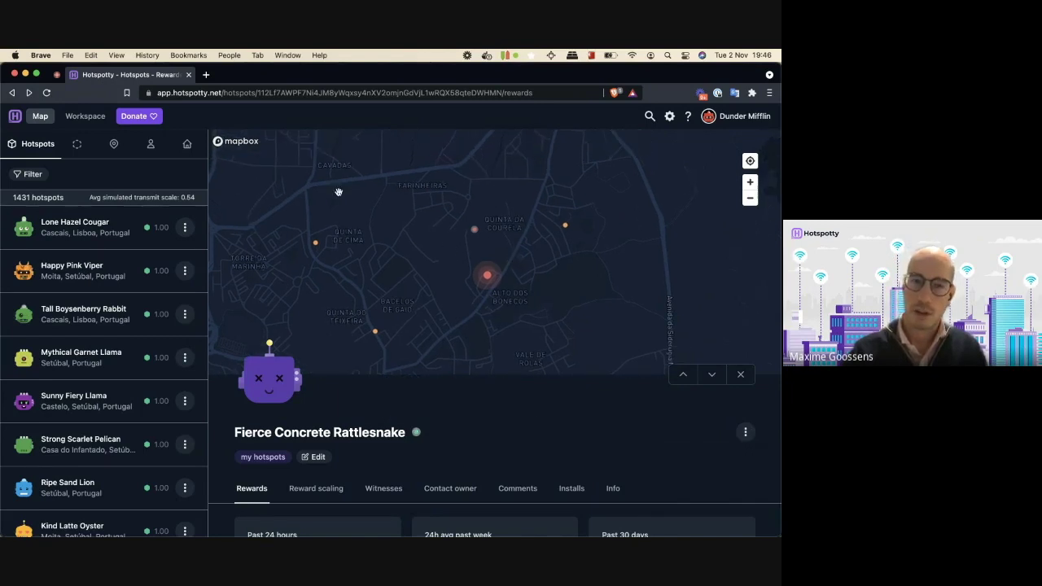
# Review the commission templates in the workspace settings.
pyautogui.click(82, 120)
pyautogui.click(669, 143)
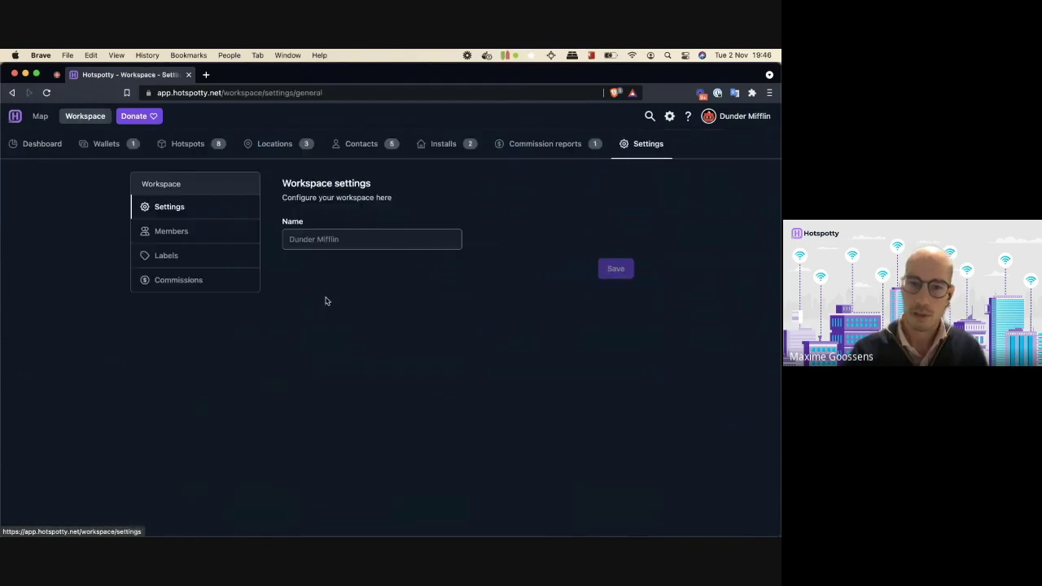
pyautogui.click(161, 281)
pyautogui.scroll(-3, 285, 444)
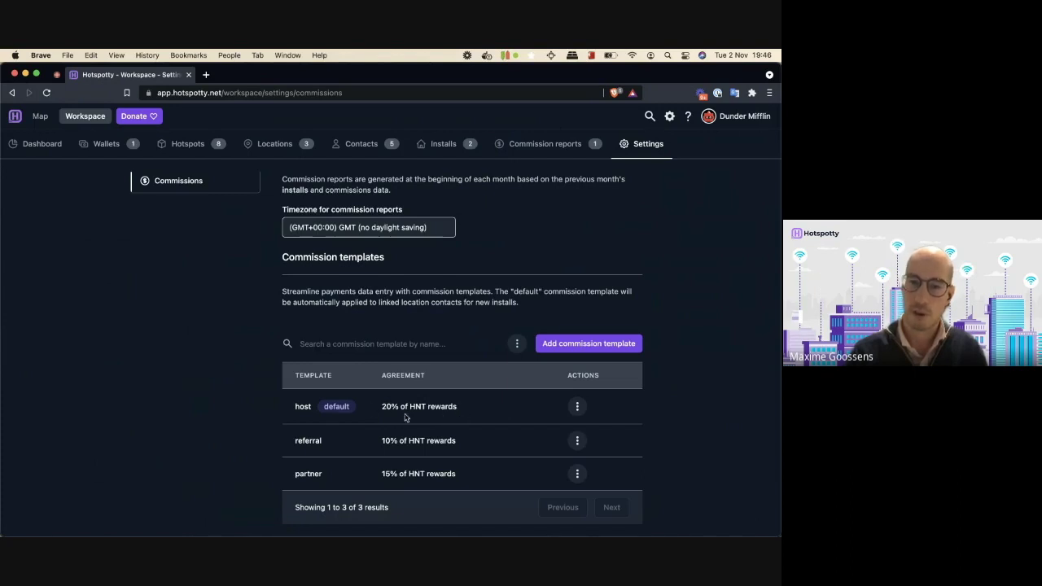
pyautogui.scroll(3, 398, 430)
# Return to the Fierce Concrete Rattlesnake hotspot and start a new install for it at the location "friend's place".
pyautogui.click(12, 94)
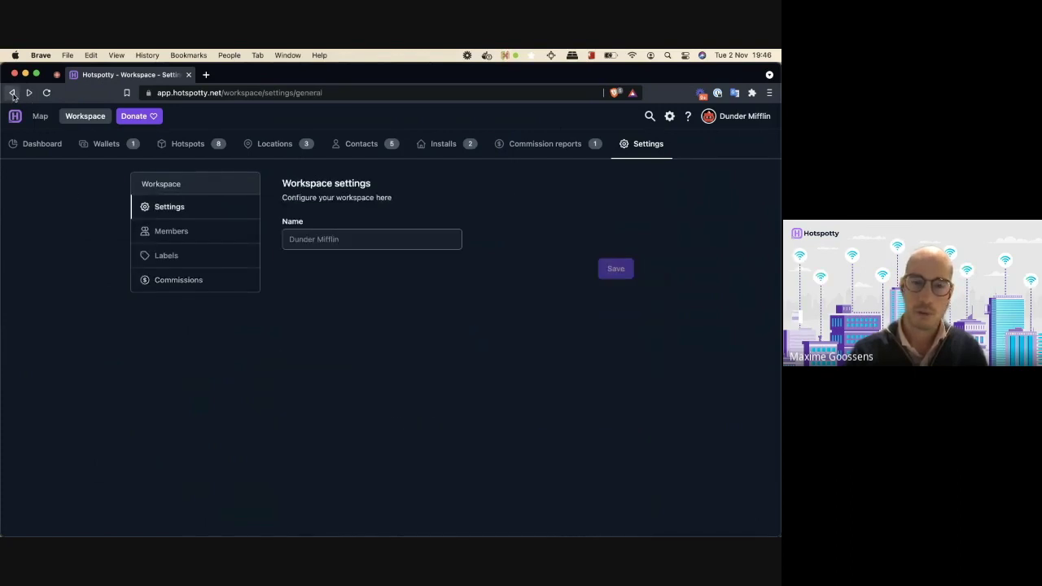
pyautogui.click(12, 94)
pyautogui.click(13, 94)
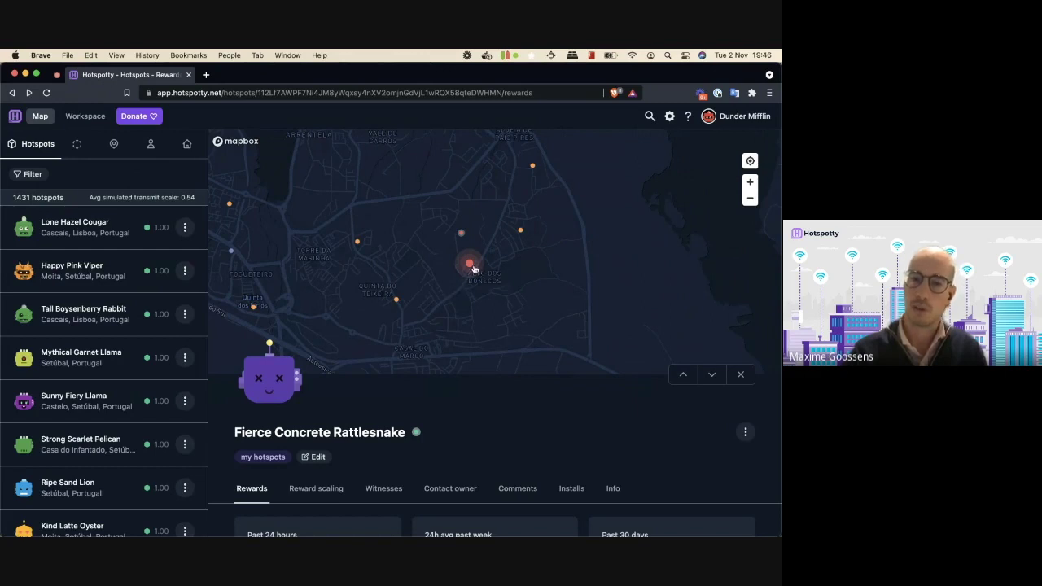
pyautogui.click(744, 434)
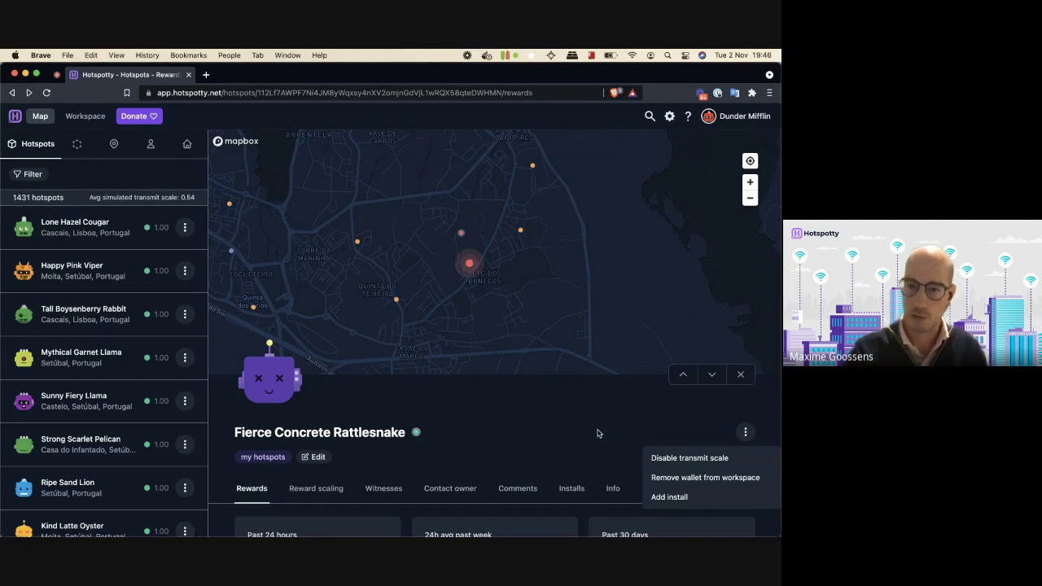
pyautogui.click(694, 505)
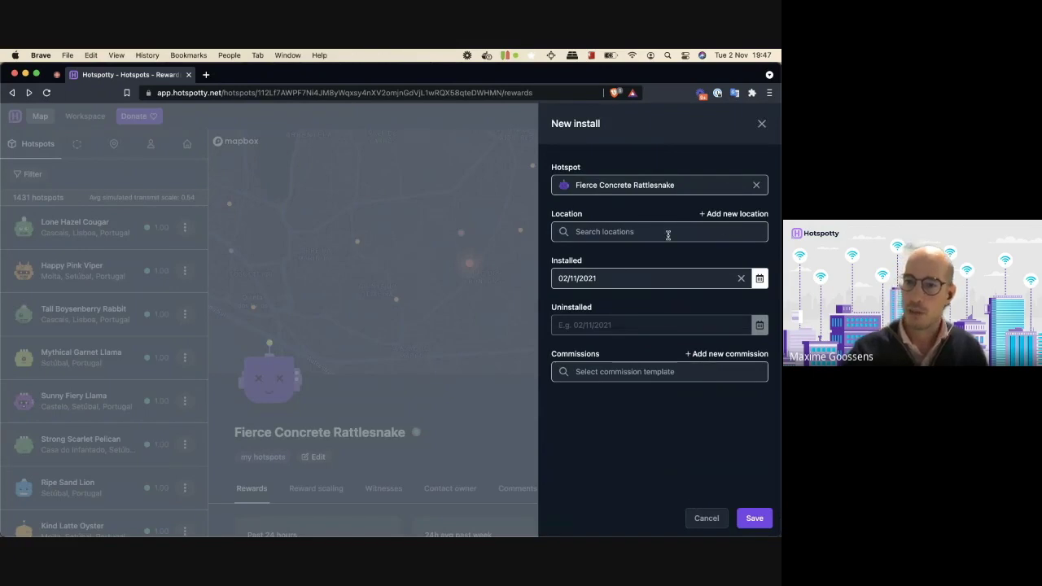
pyautogui.click(667, 234)
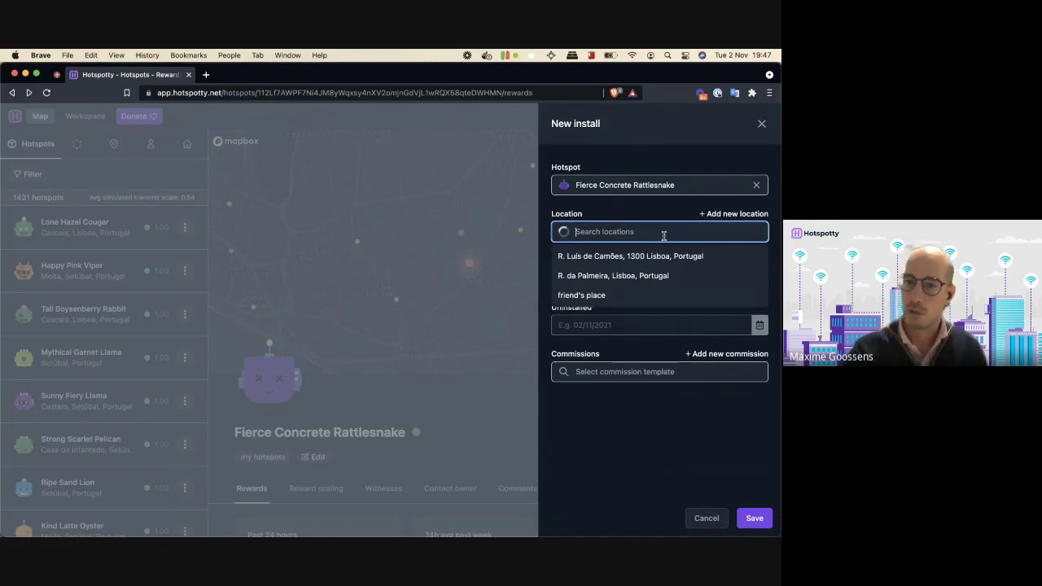
pyautogui.click(596, 296)
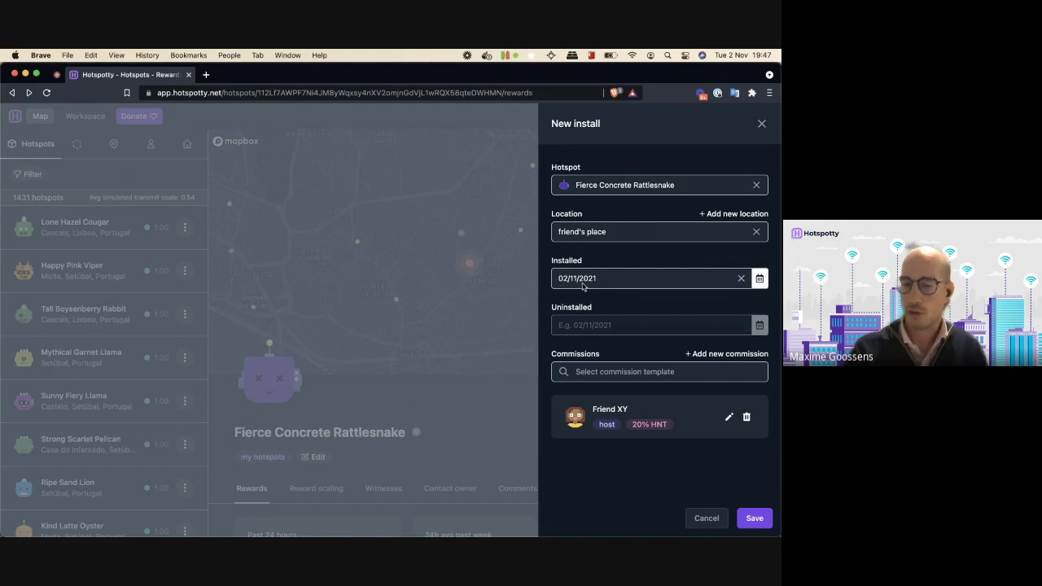
# Set the installed date of the new install to 06/09/2021.
pyautogui.click(759, 280)
pyautogui.click(675, 305)
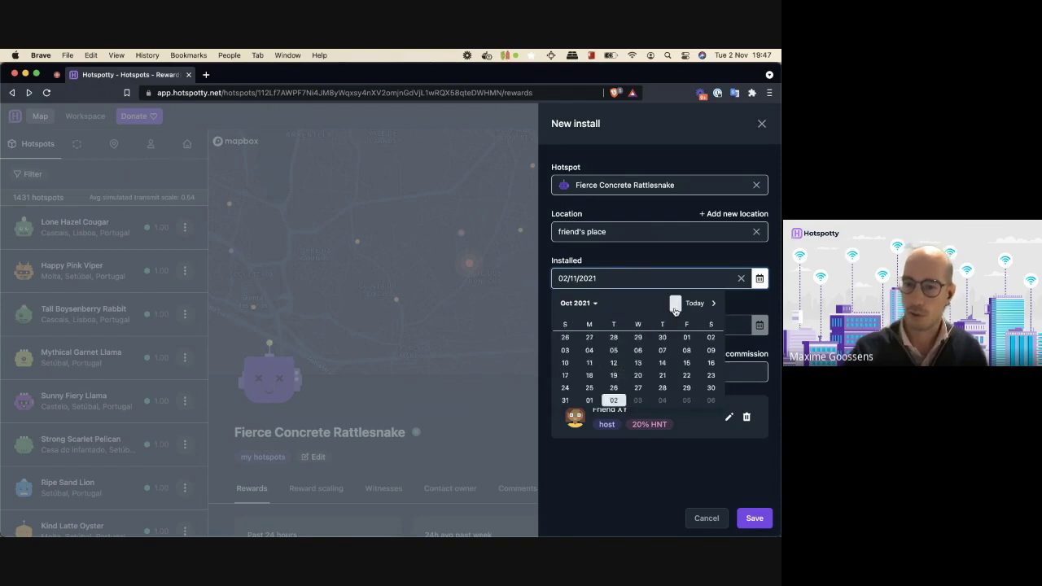
pyautogui.click(675, 308)
pyautogui.click(590, 351)
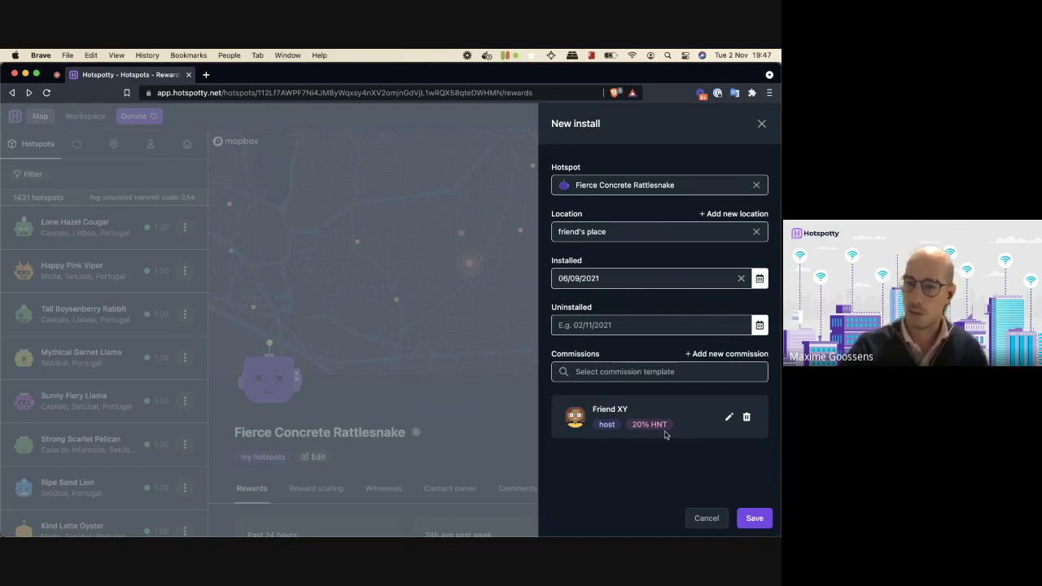
# Check the host commission's details for Friend XY without changing them and save the new install.
pyautogui.click(729, 417)
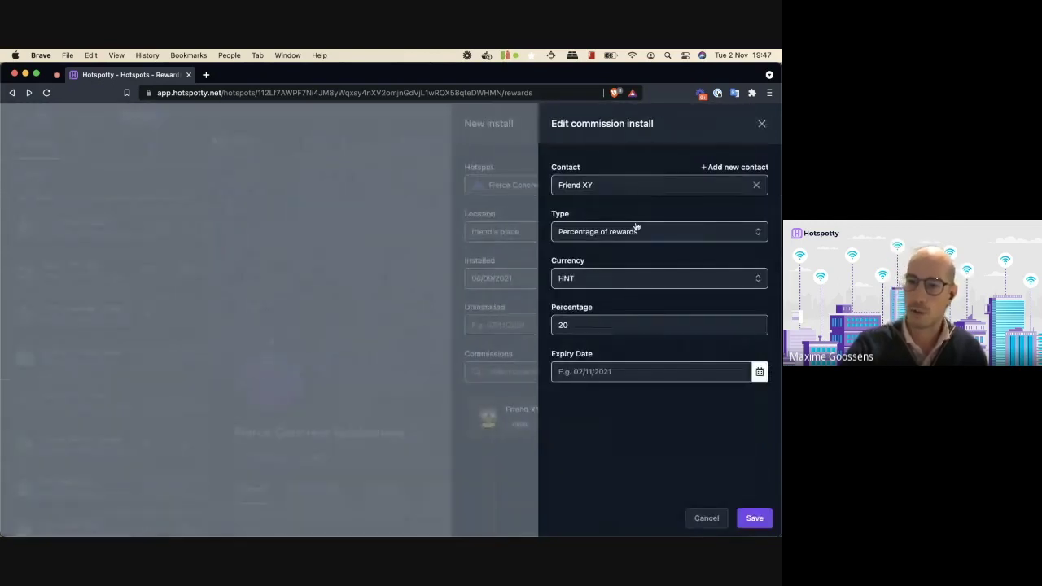
pyautogui.click(436, 333)
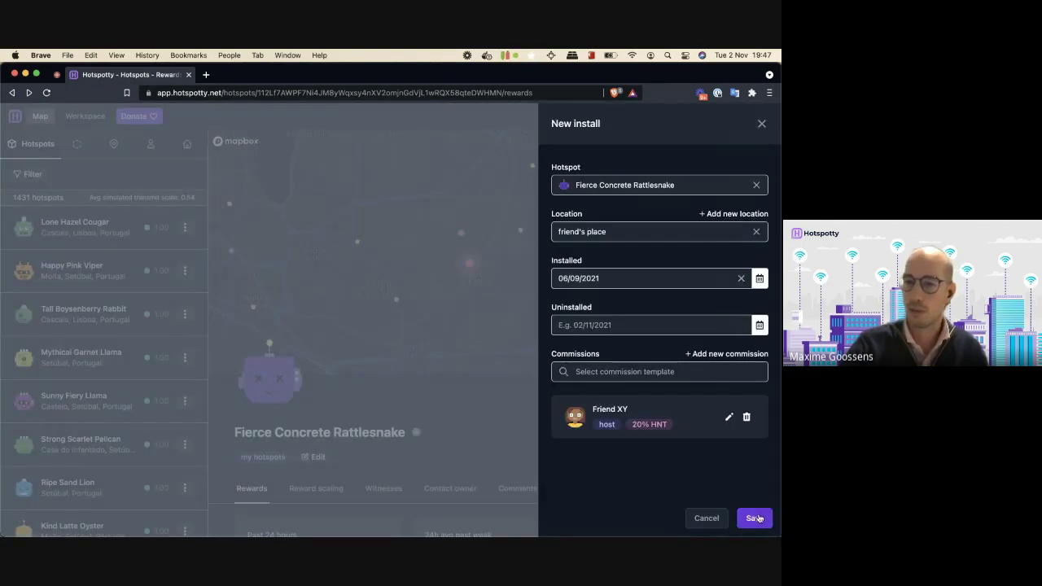
pyautogui.click(756, 519)
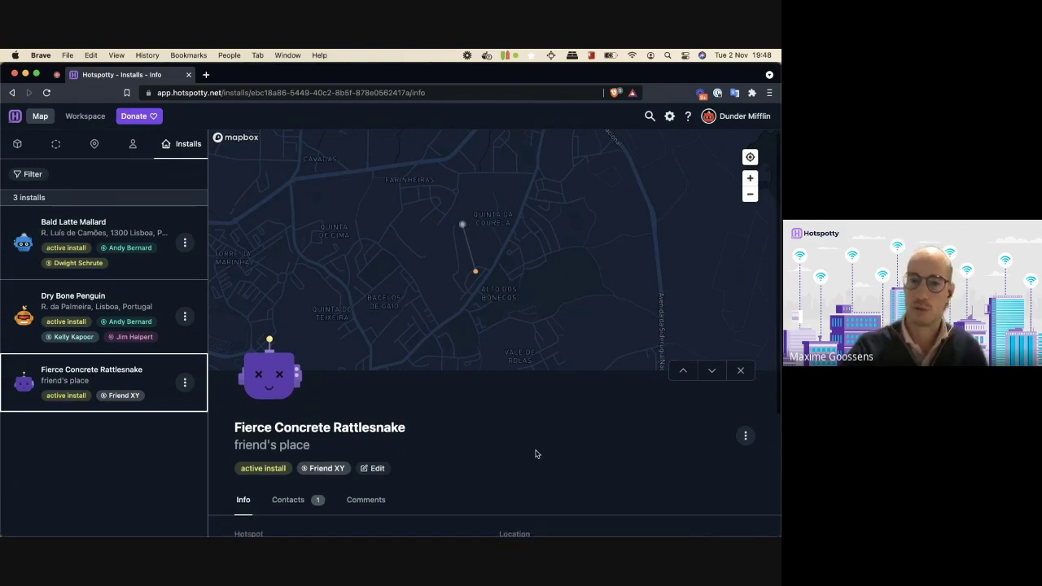
# Examine the saved Fierce Concrete Rattlesnake install and its connection to the location on the map.
pyautogui.scroll(-5, 533, 453)
pyautogui.scroll(5, 551, 461)
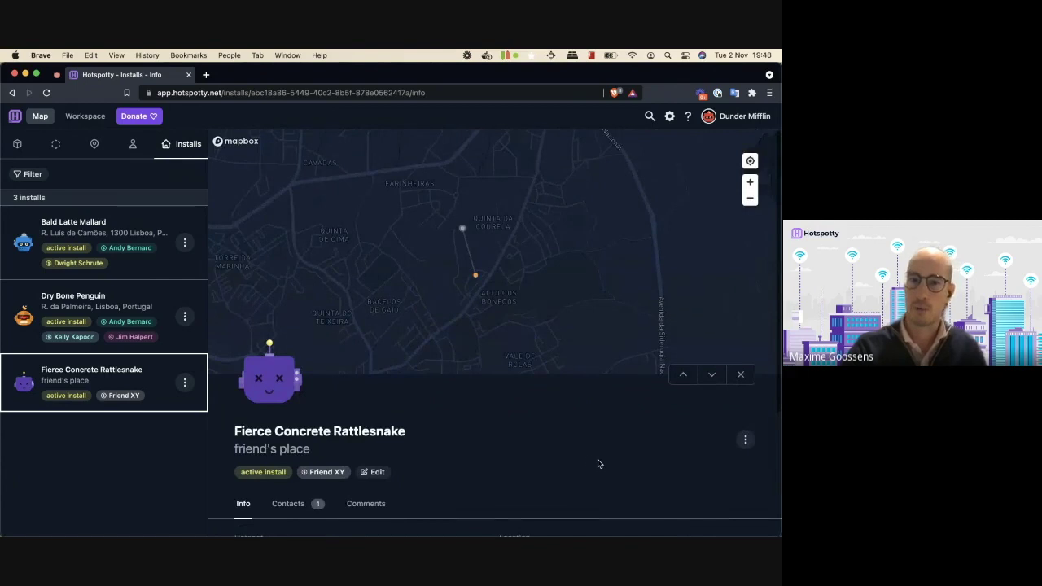
pyautogui.scroll(3, 480, 277)
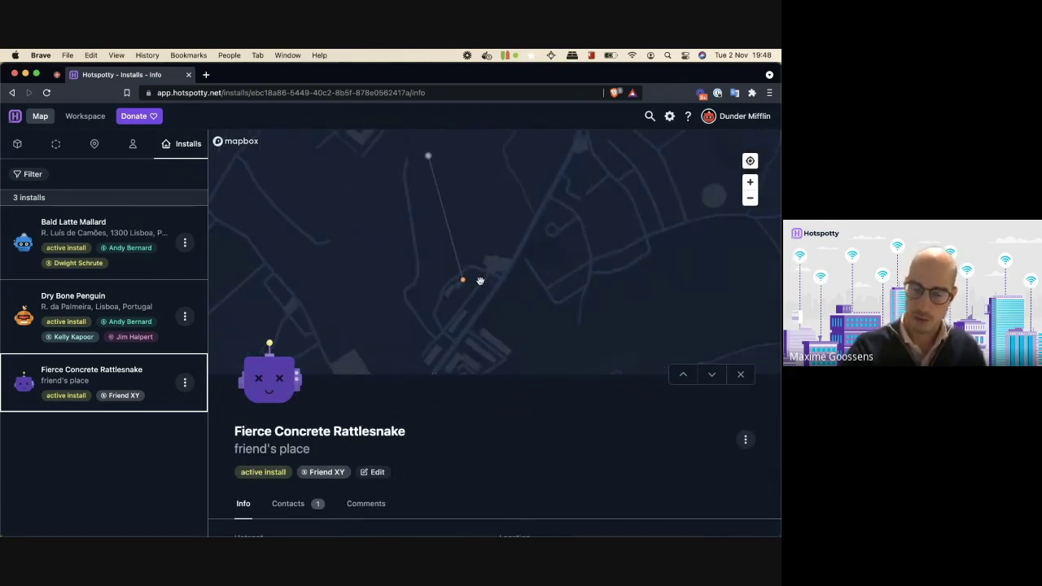
pyautogui.scroll(-3, 480, 281)
pyautogui.scroll(5, 478, 289)
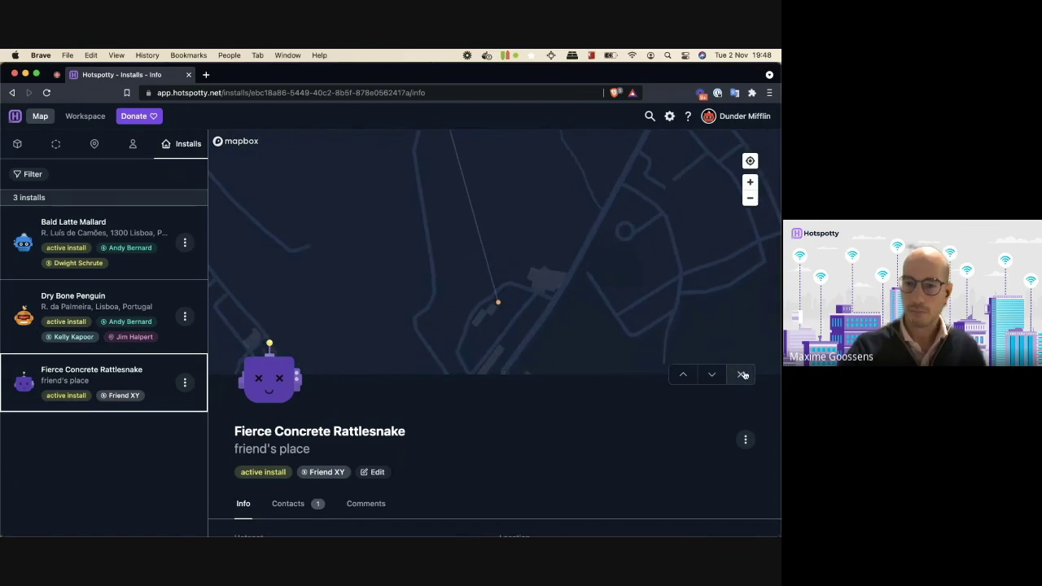
# Close the install and check the Fierce Concrete Rattlesnake hotspot's reward scaling metrics.
pyautogui.click(742, 375)
pyautogui.click(499, 386)
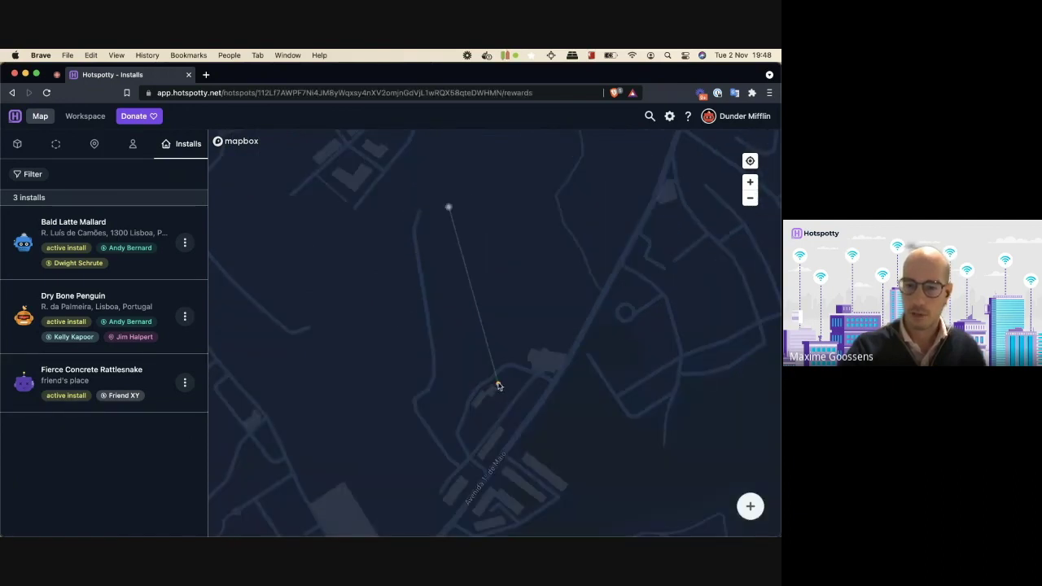
pyautogui.click(303, 489)
pyautogui.scroll(-5, 342, 472)
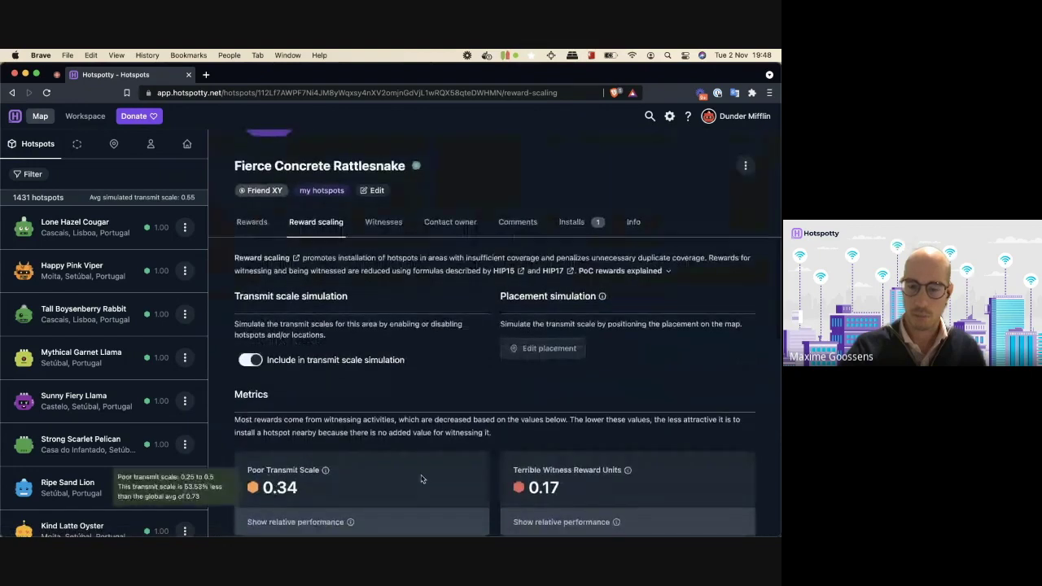
pyautogui.scroll(5, 489, 464)
pyautogui.click(743, 377)
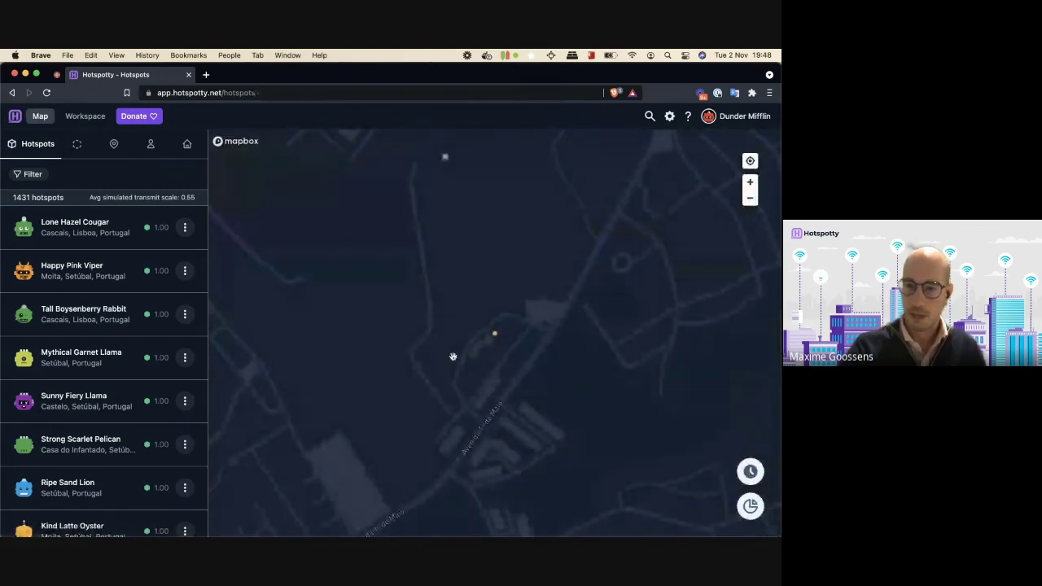
# Create a new location by dropping a pin right beside the Fierce Concrete Rattlesnake hotspot, keeping the suggested name and 0 m installation height.
pyautogui.click(114, 143)
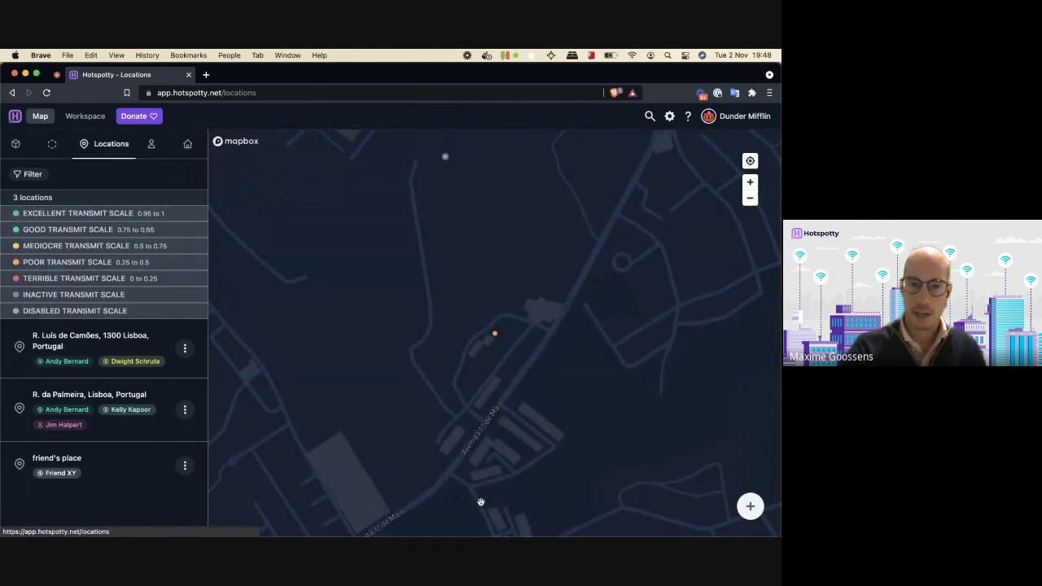
pyautogui.click(750, 505)
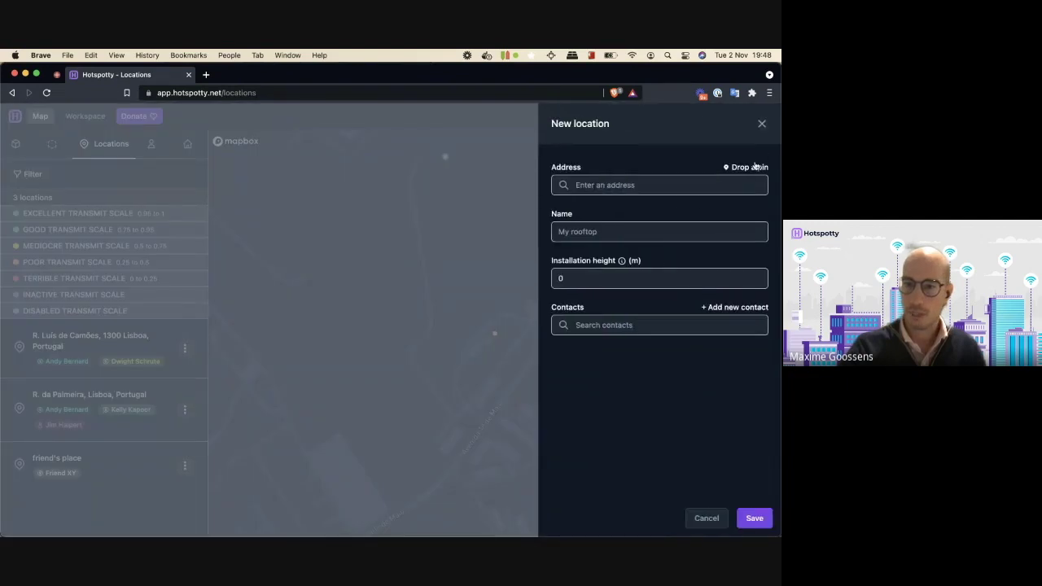
pyautogui.click(748, 167)
pyautogui.scroll(2, 517, 373)
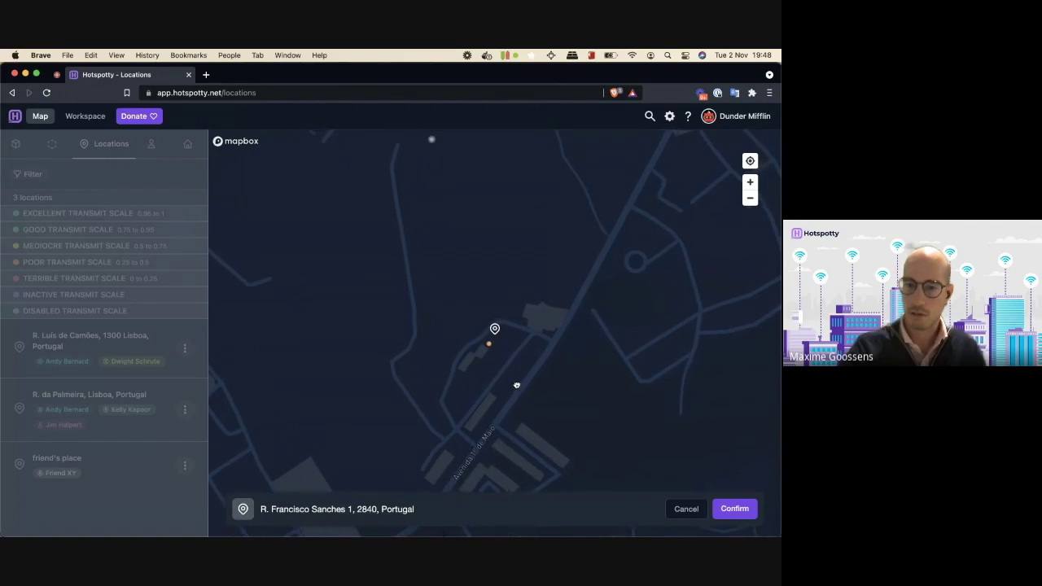
pyautogui.click(735, 509)
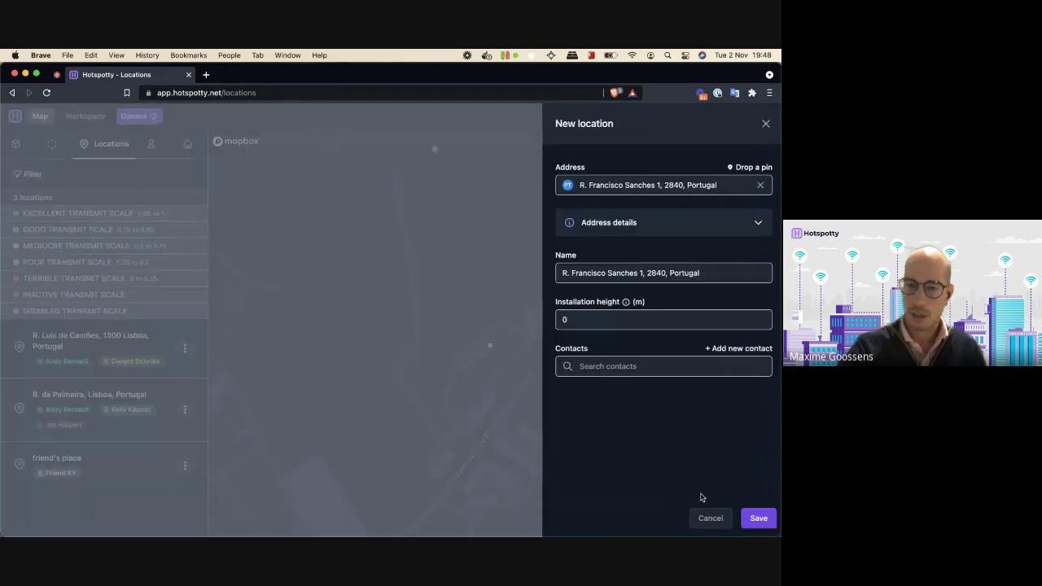
pyautogui.click(756, 518)
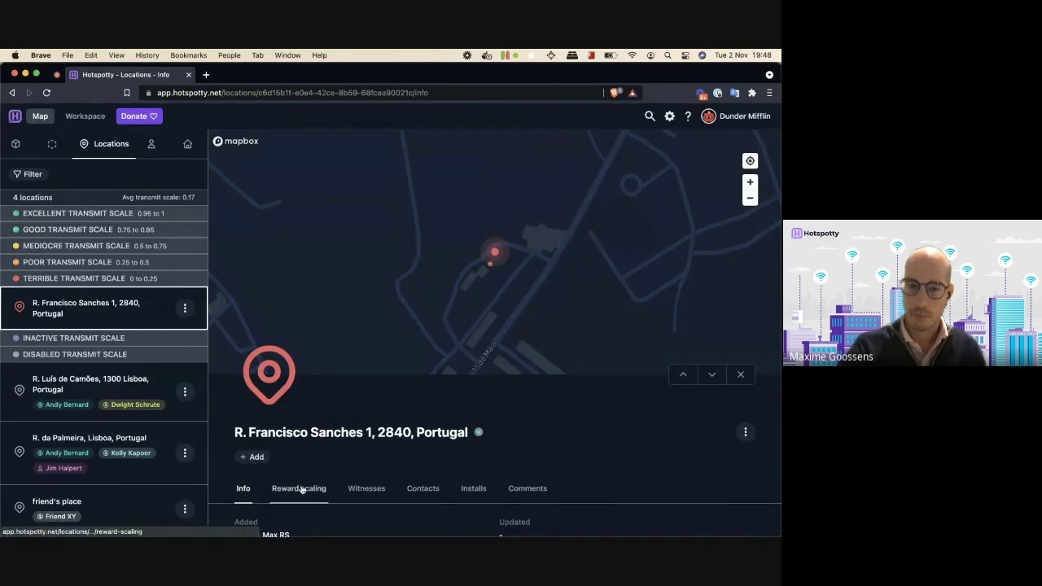
# Check the new location's reward scaling and its inclusion in the transmit scale simulation.
pyautogui.click(299, 489)
pyautogui.click(252, 481)
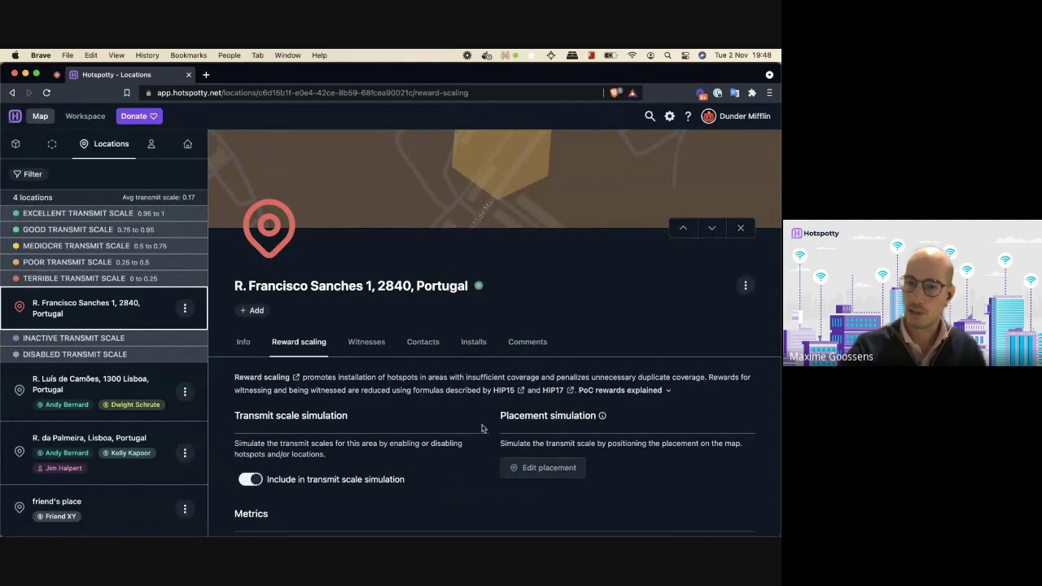
pyautogui.scroll(3, 458, 425)
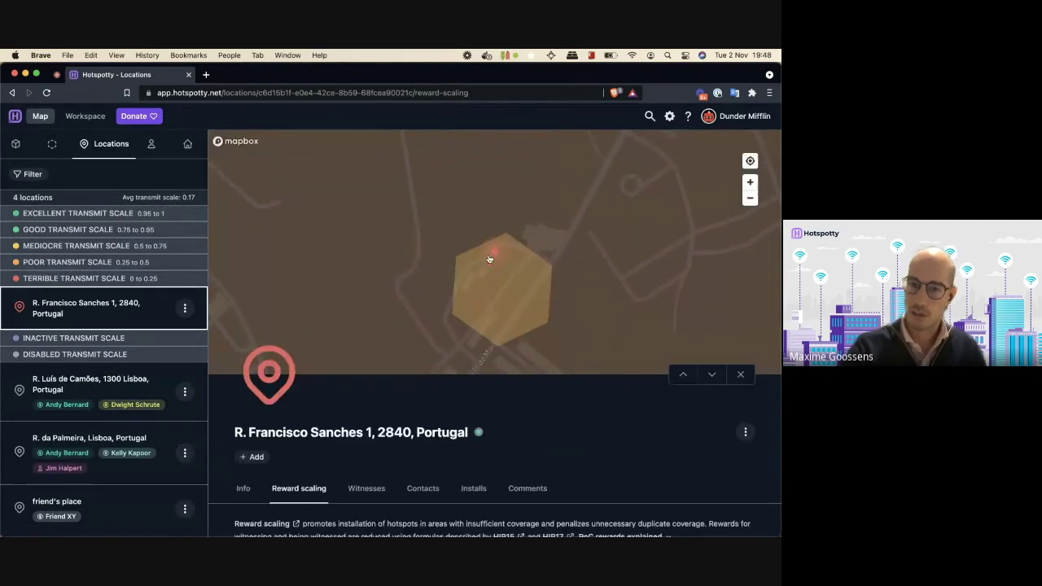
# Examine the Fierce Concrete Rattlesnake hotspot's transmit scale and witness reward units, along with its hex on the map.
pyautogui.click(491, 263)
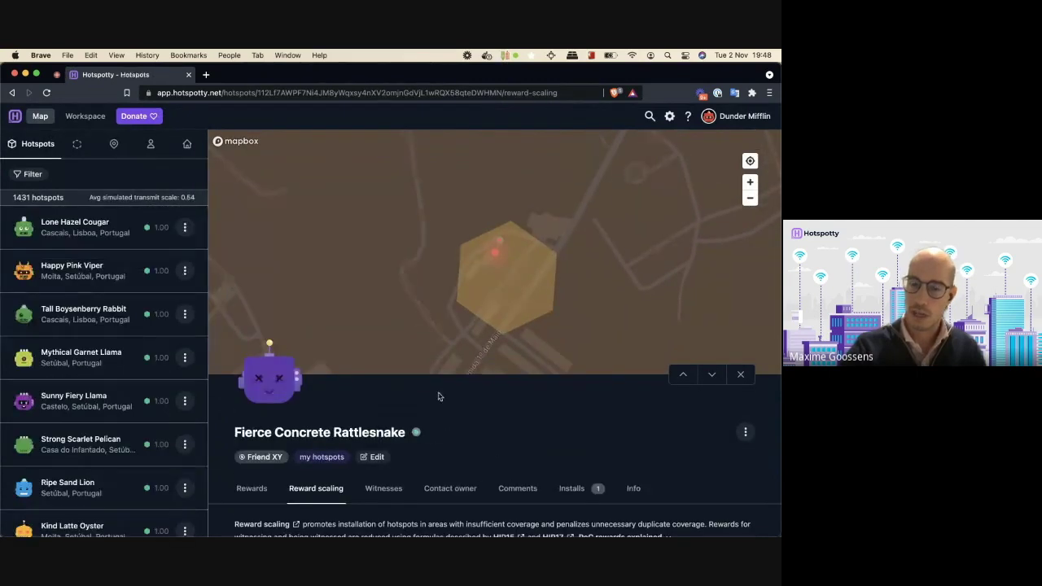
pyautogui.scroll(-5, 421, 414)
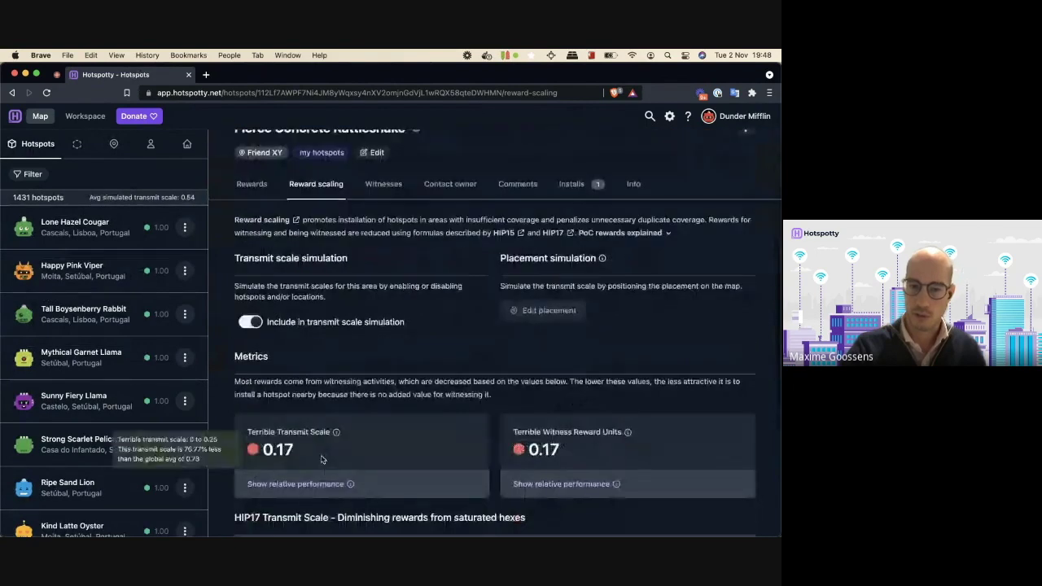
pyautogui.moveTo(307, 466)
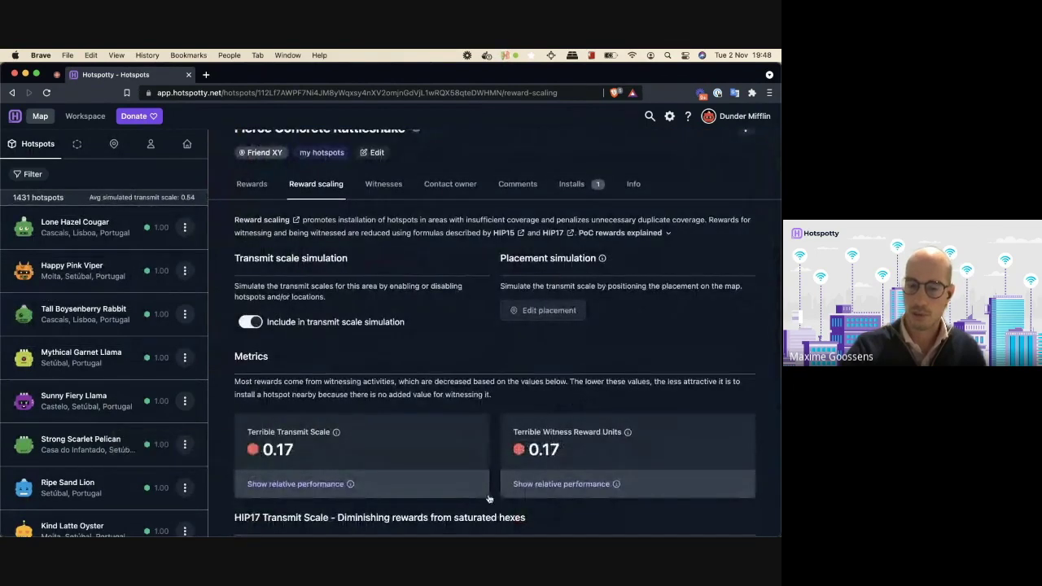
pyautogui.scroll(5, 308, 465)
pyautogui.scroll(2, 506, 252)
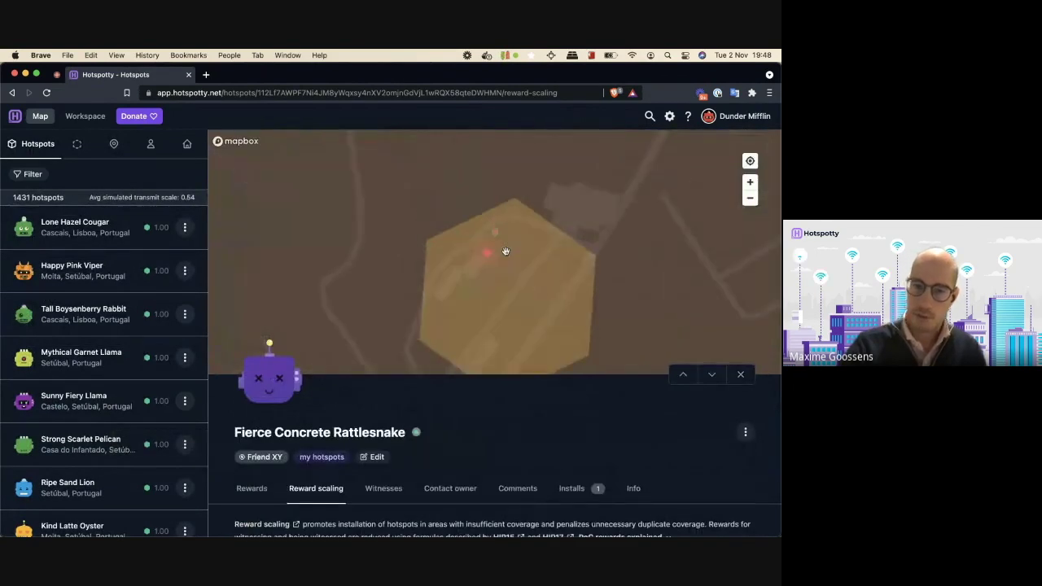
pyautogui.scroll(2, 491, 246)
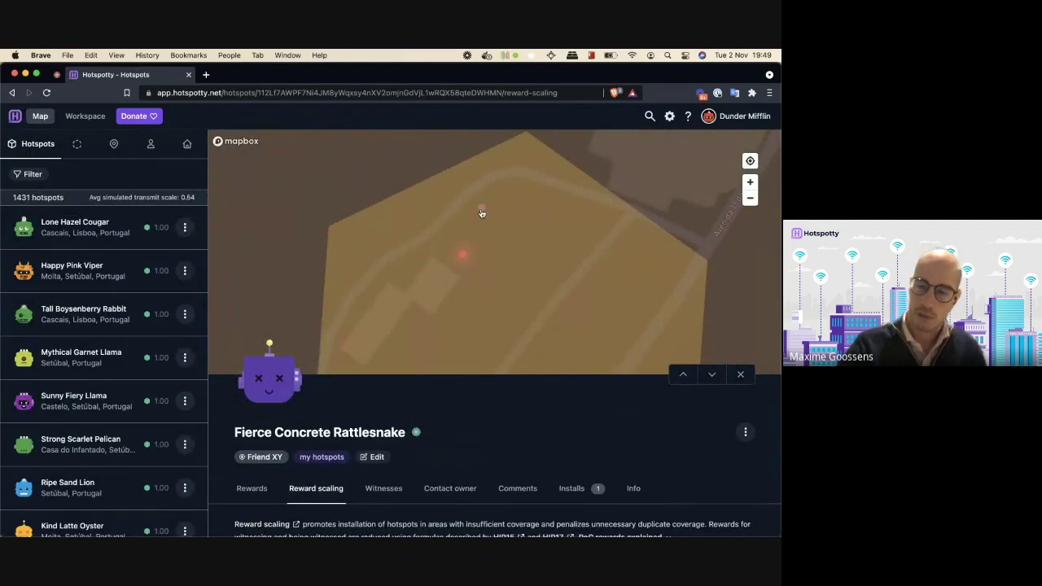
pyautogui.scroll(-3, 486, 227)
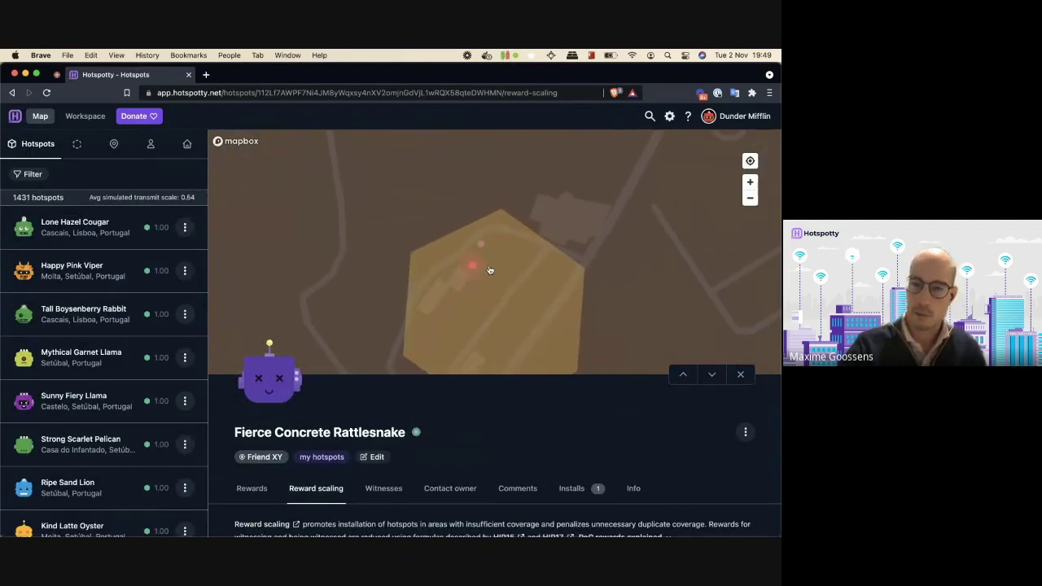
pyautogui.scroll(-3, 490, 271)
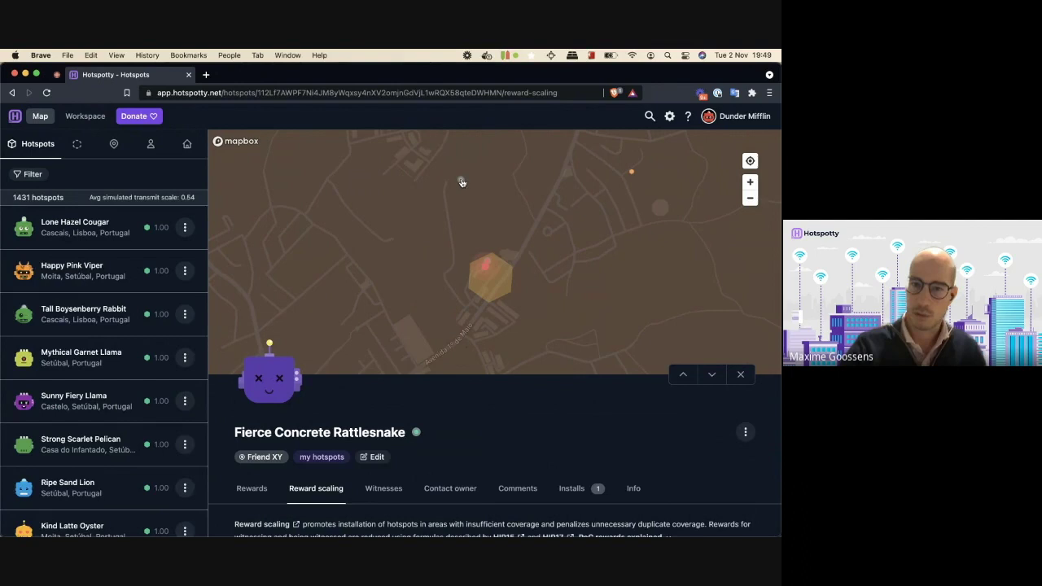
# Look up the current install at the location "friend's place", view its details and close them.
pyautogui.click(462, 182)
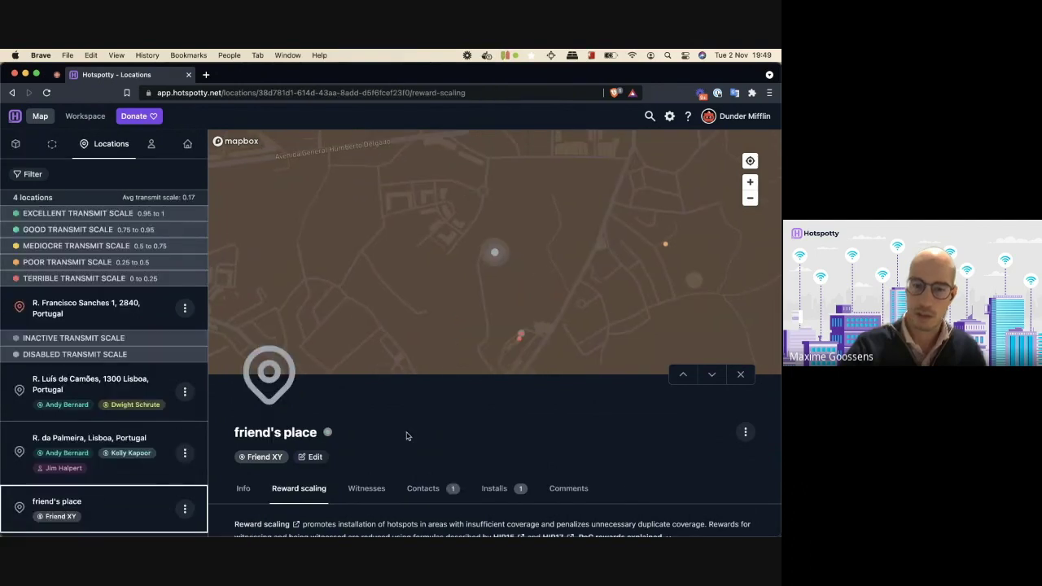
pyautogui.click(519, 490)
pyautogui.scroll(-3, 321, 495)
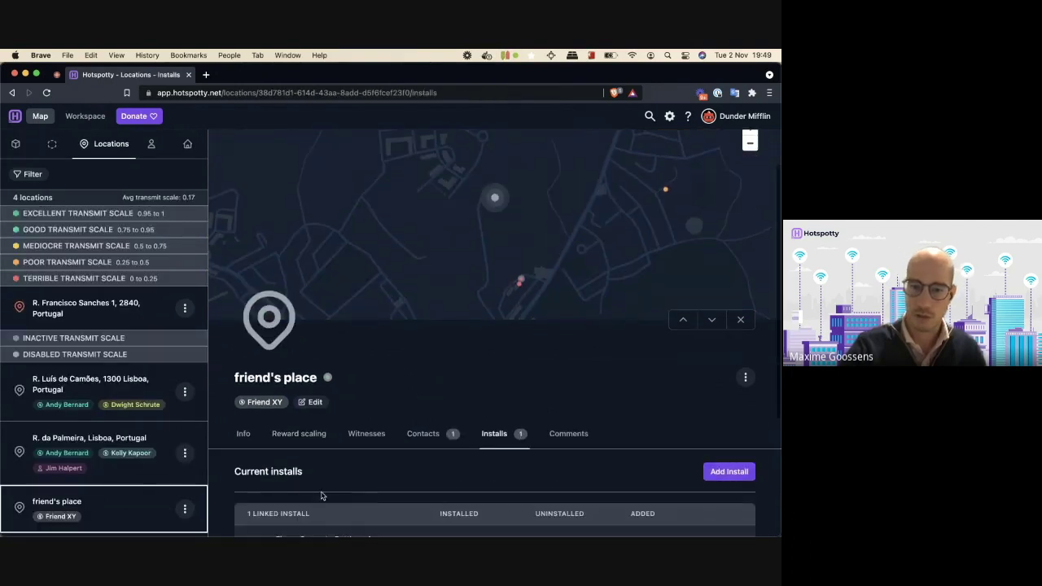
pyautogui.click(311, 458)
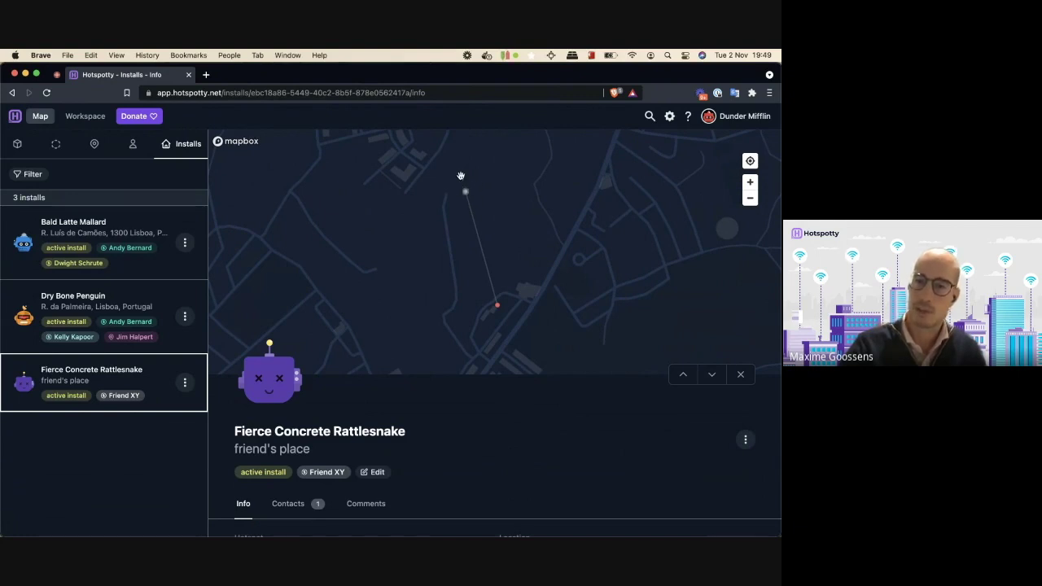
pyautogui.click(741, 374)
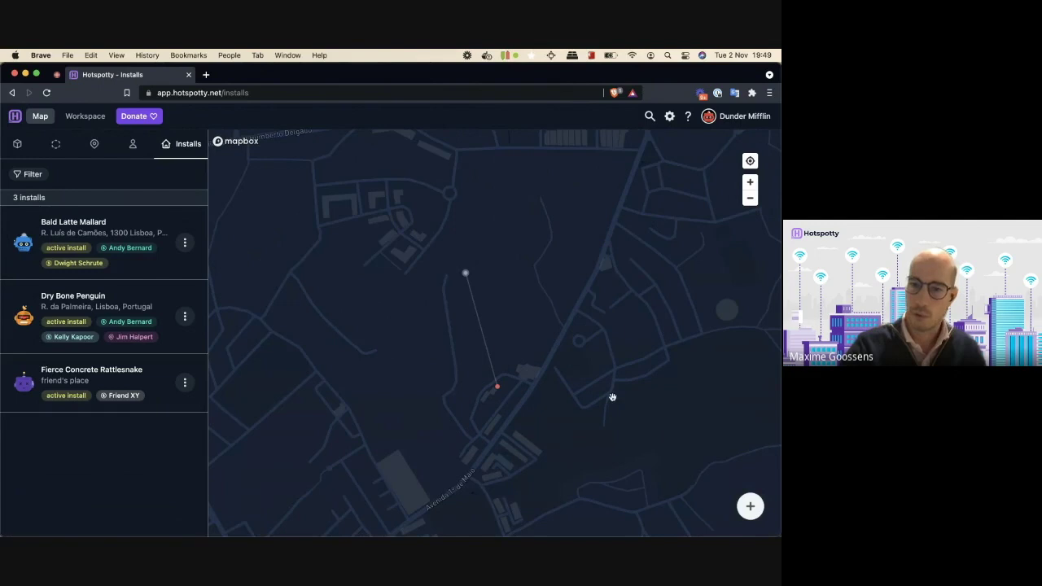
# Exclude the new location beside the hotspot from the transmit scale simulation in its reward scaling settings.
pyautogui.click(95, 144)
pyautogui.scroll(3, 509, 394)
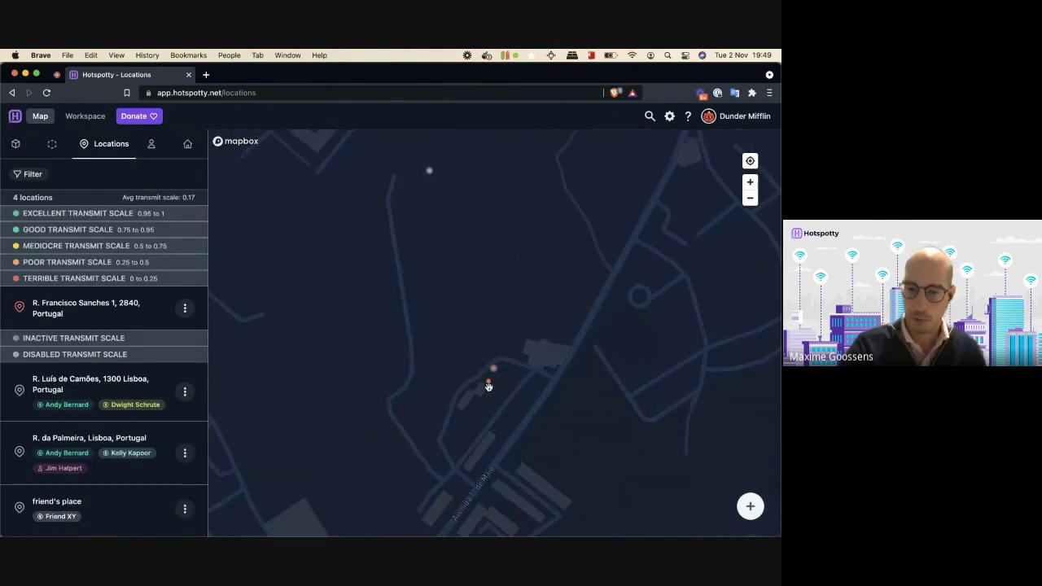
pyautogui.click(494, 371)
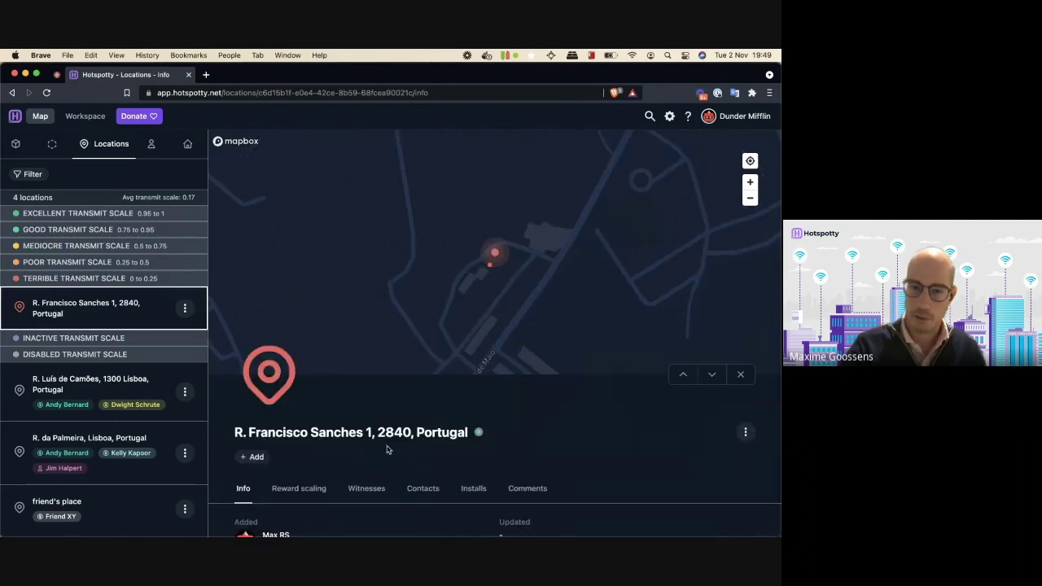
pyautogui.click(302, 486)
pyautogui.scroll(-2, 366, 433)
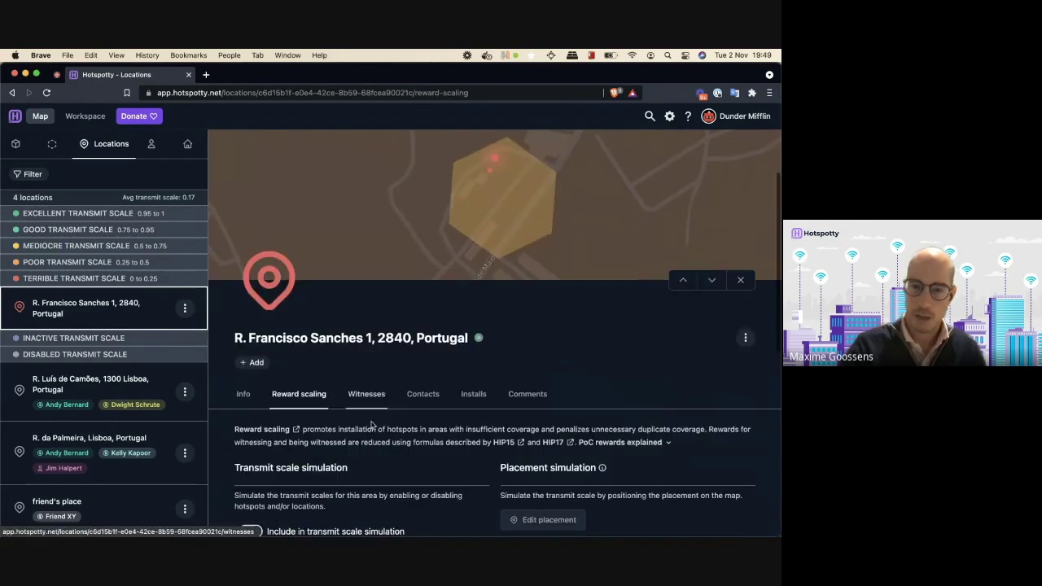
pyautogui.scroll(-1, 371, 424)
pyautogui.click(252, 506)
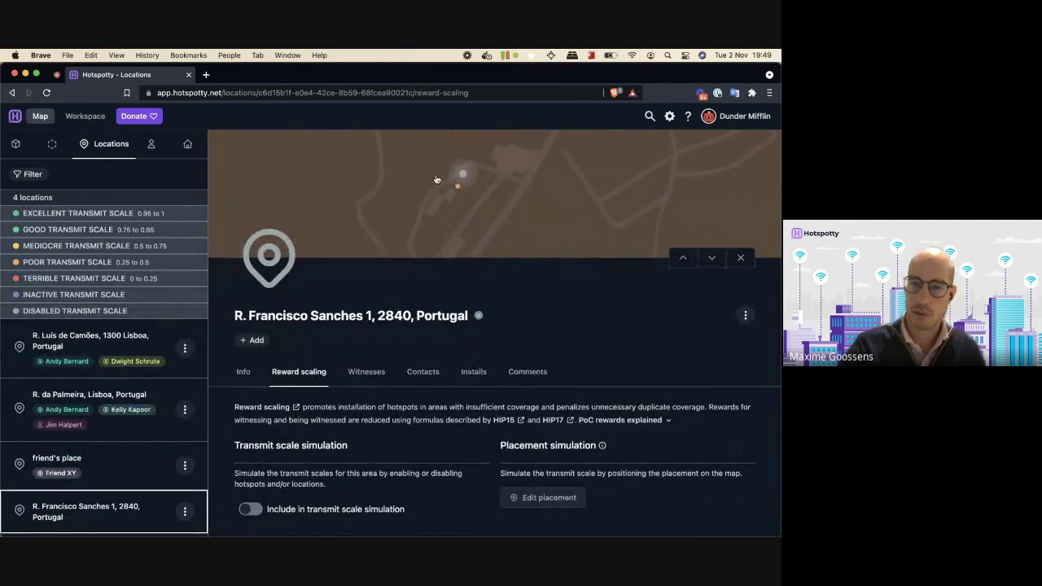
# Recheck the Fierce Concrete Rattlesnake hotspot's transmit scale with the new location excluded from the simulation.
pyautogui.click(457, 184)
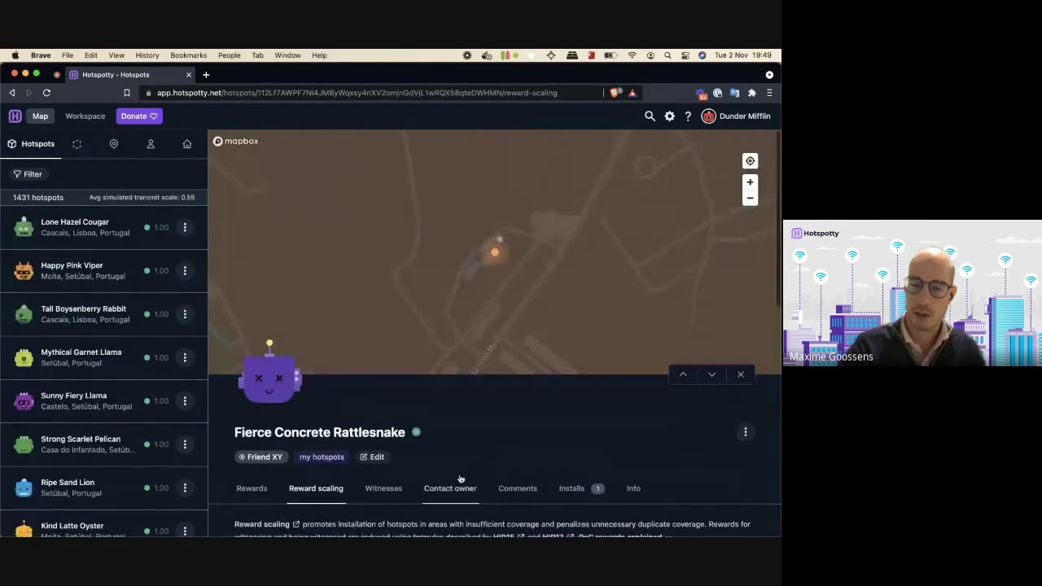
pyautogui.scroll(-5, 399, 473)
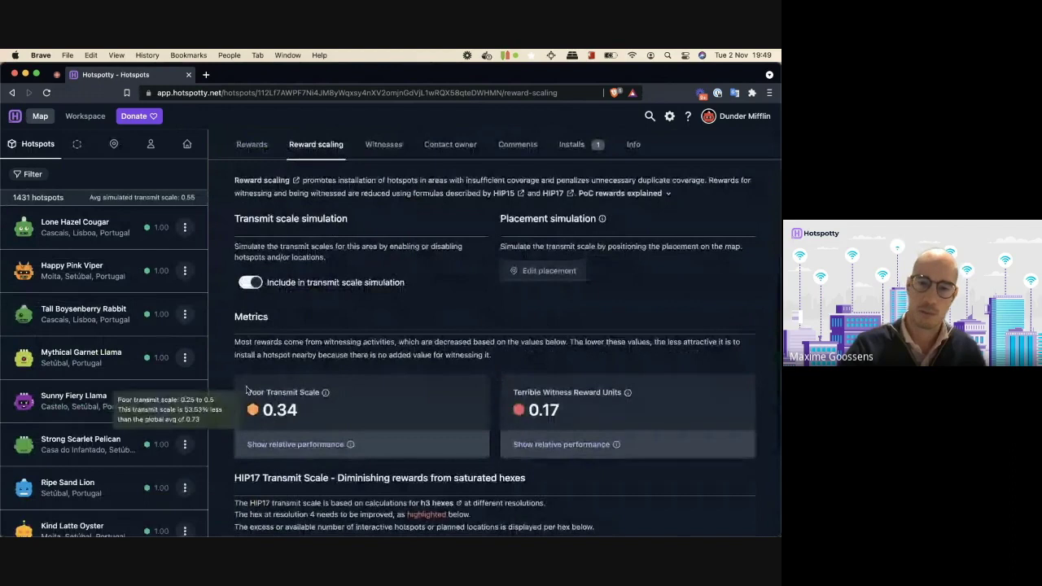
pyautogui.scroll(7, 444, 440)
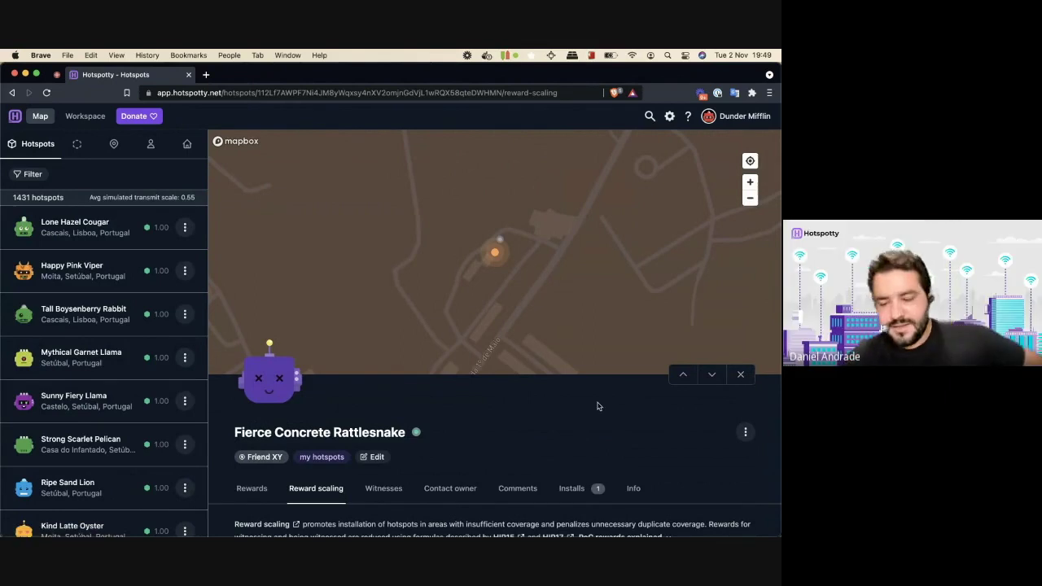
# Remove the planned location beside the Fierce Concrete Rattlesnake hotspot.
pyautogui.scroll(-5, 529, 318)
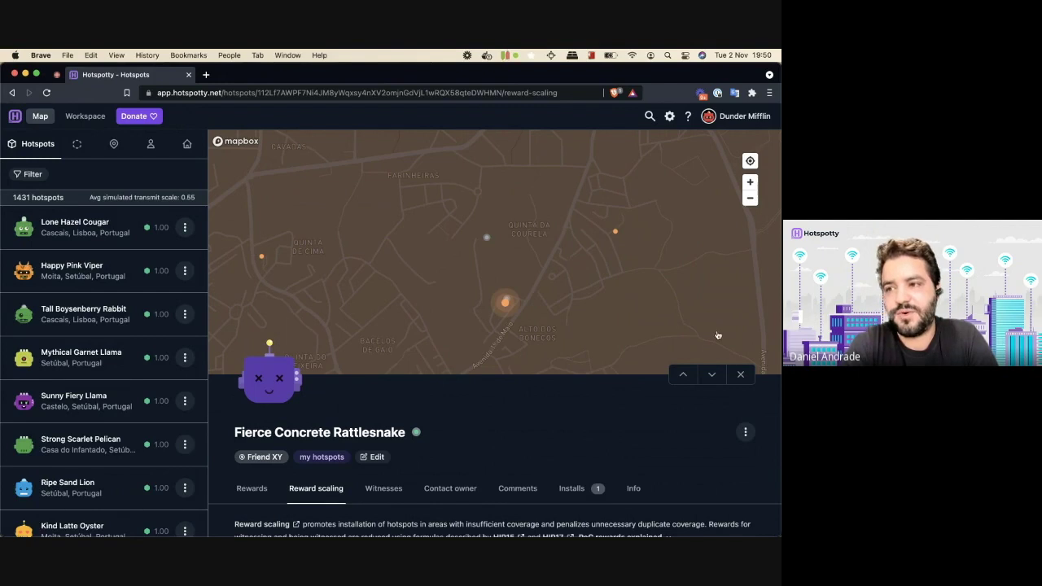
pyautogui.click(740, 374)
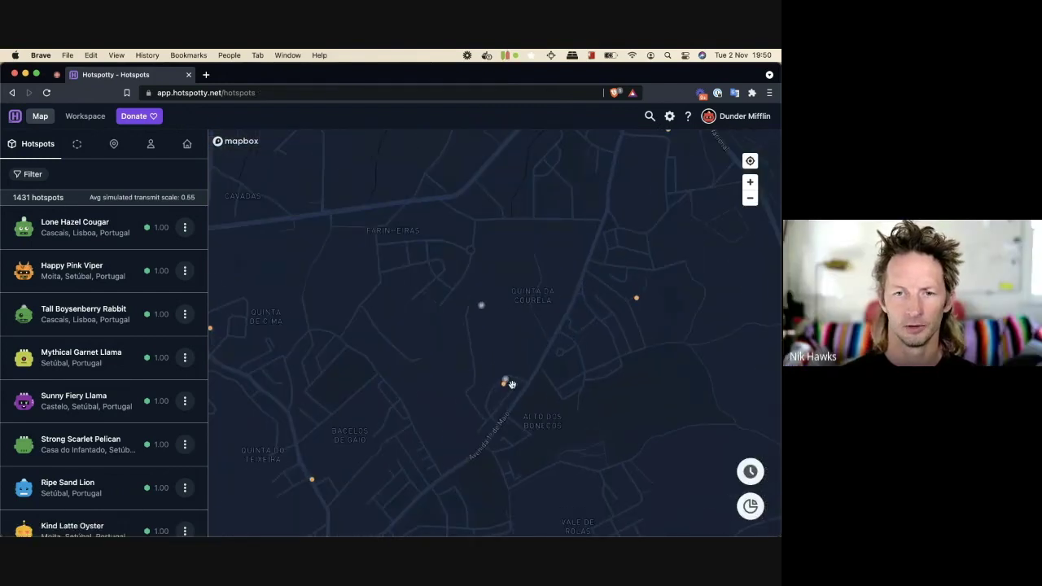
pyautogui.click(507, 382)
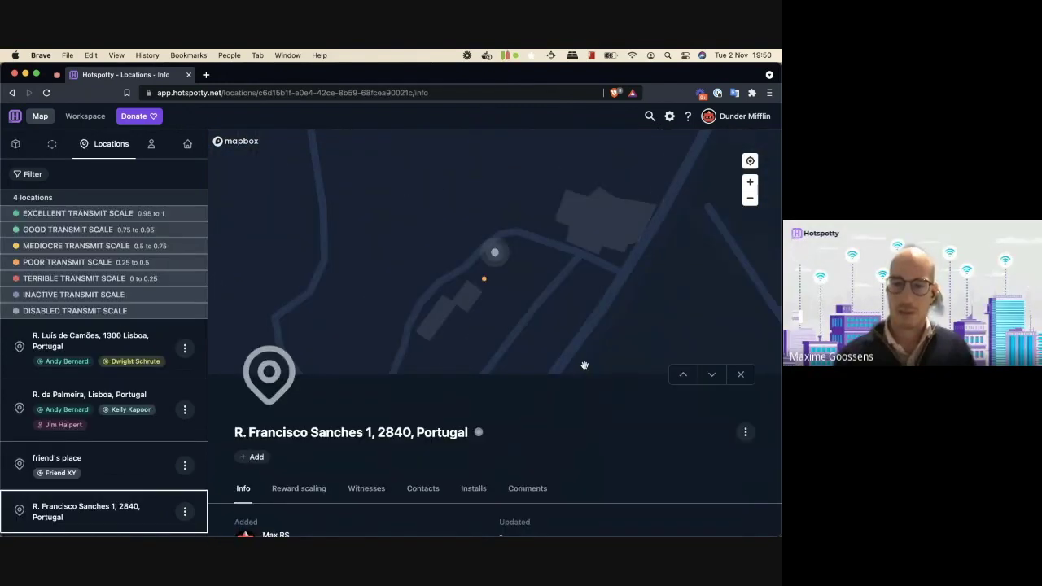
pyautogui.click(745, 432)
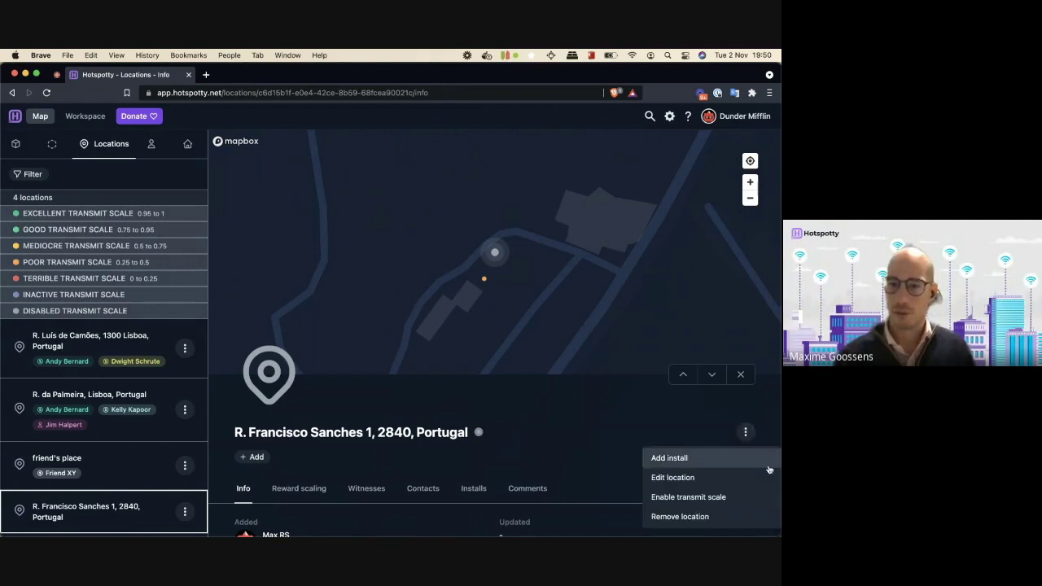
pyautogui.click(681, 518)
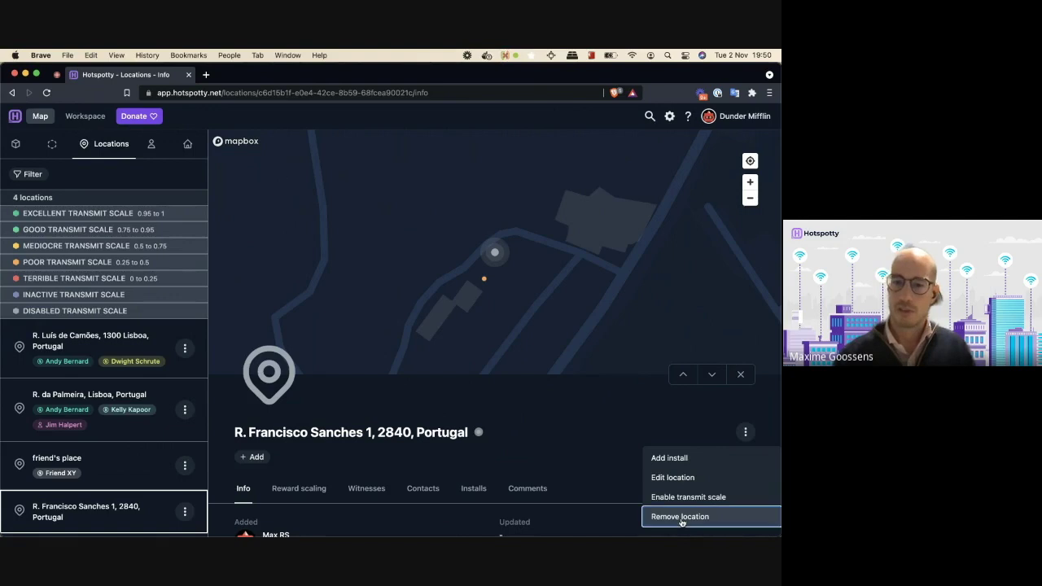
pyautogui.scroll(-5, 509, 350)
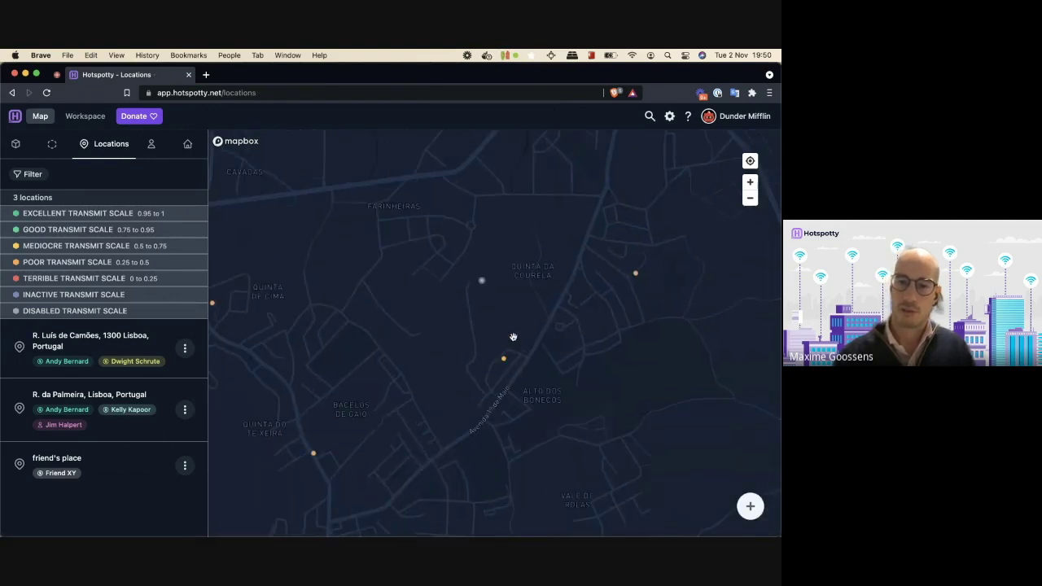
pyautogui.scroll(5, 506, 345)
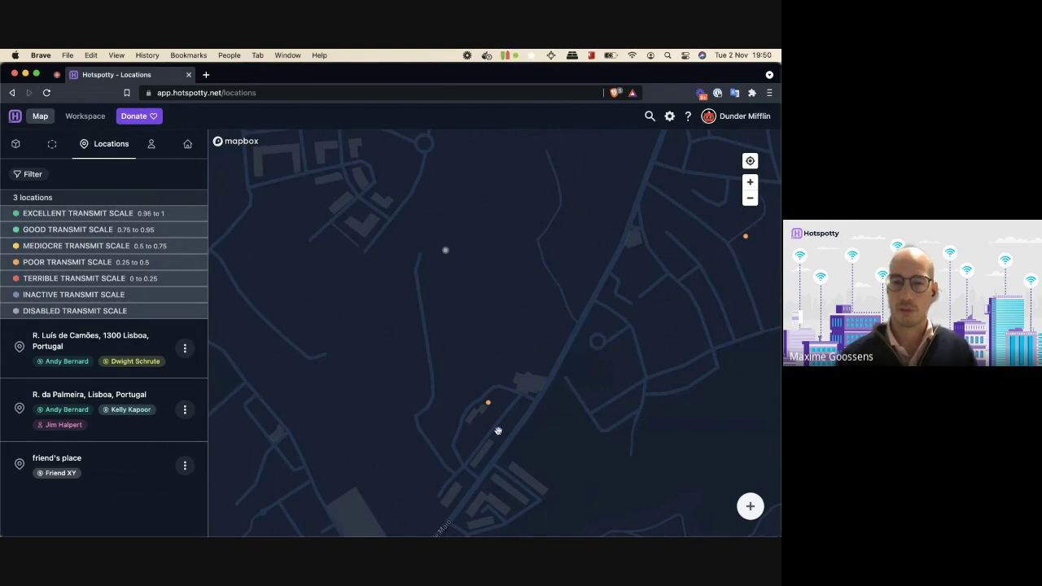
pyautogui.scroll(-5, 510, 367)
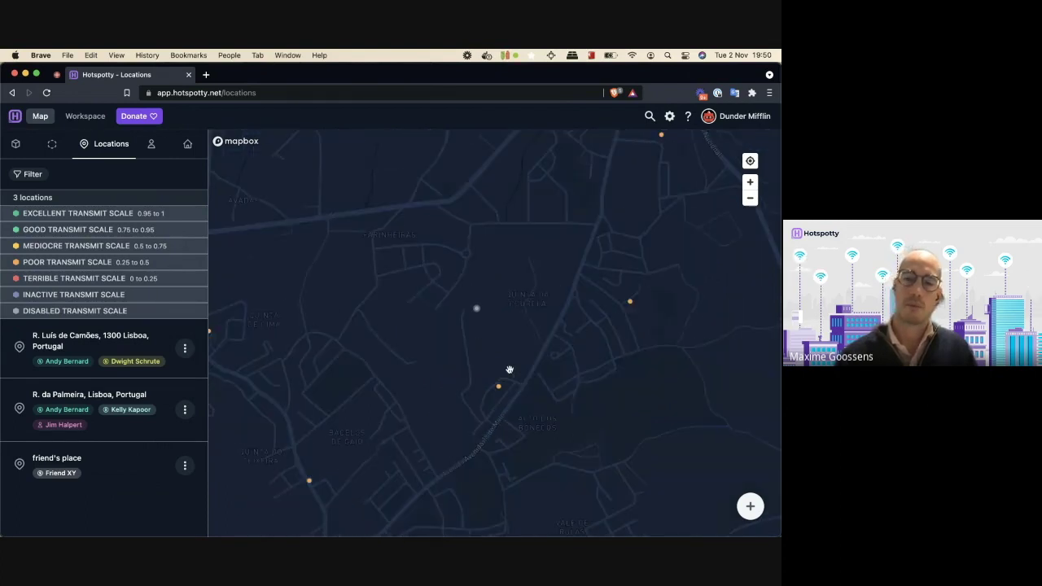
pyautogui.scroll(5, 505, 376)
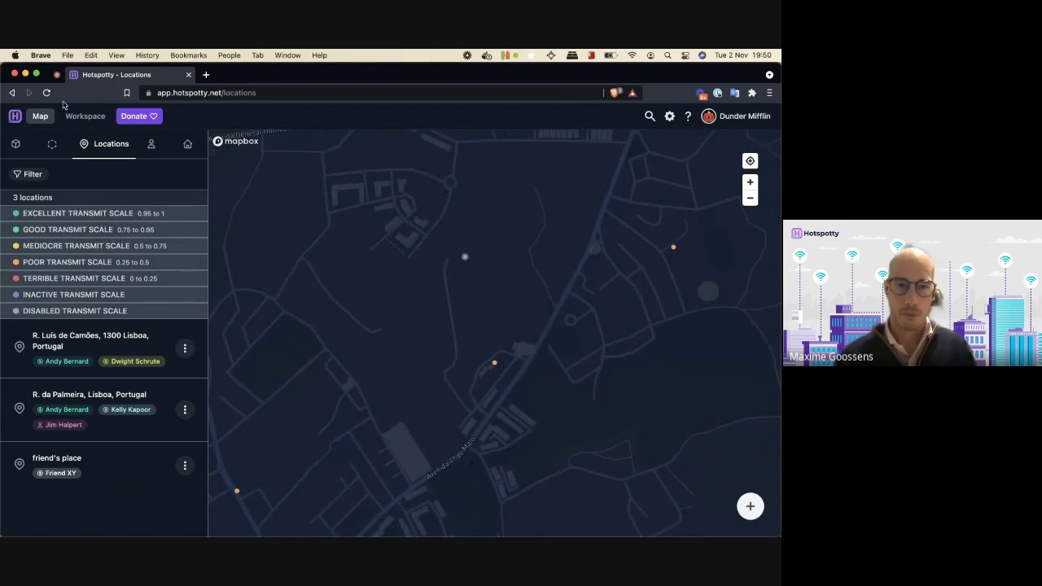
# Examine the workspace dashboard's hotspot issue lists, including poor transmit scale and hotspots placed over 150m away.
pyautogui.click(84, 115)
pyautogui.scroll(-10, 195, 401)
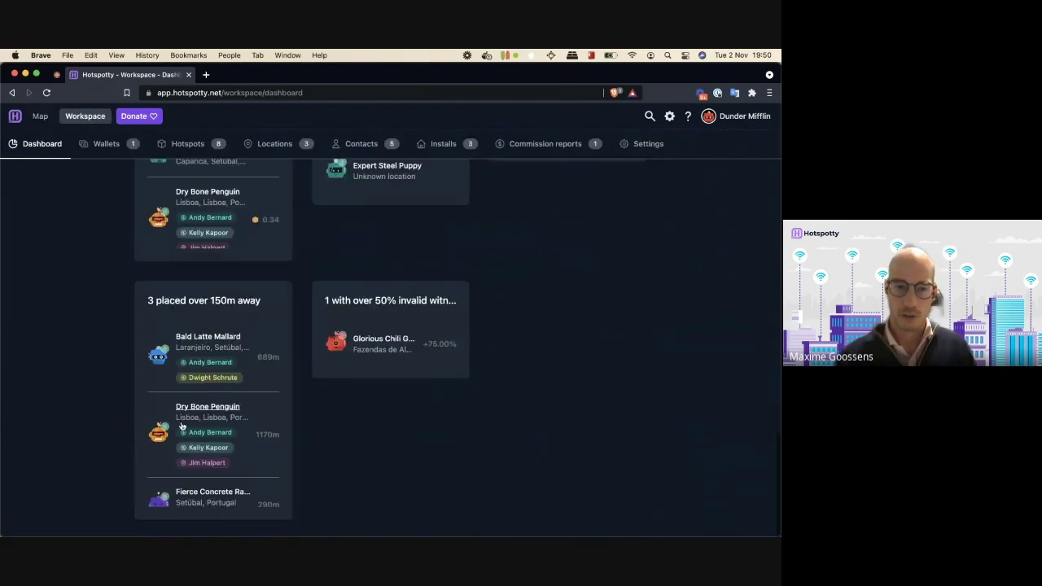
pyautogui.scroll(-2, 253, 365)
pyautogui.scroll(2, 236, 407)
pyautogui.scroll(-2, 236, 399)
pyautogui.scroll(2, 244, 427)
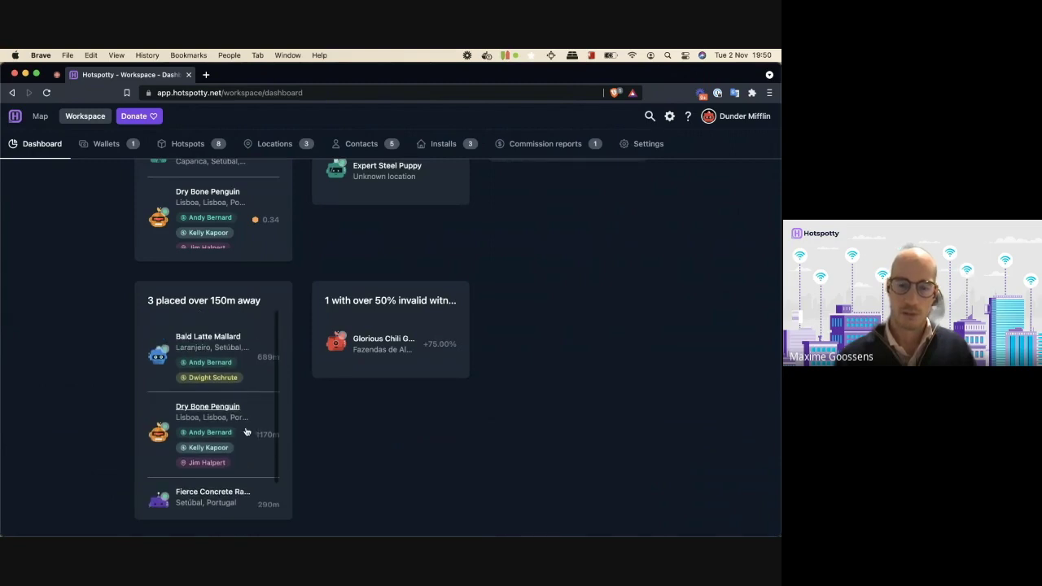
pyautogui.scroll(5, 227, 419)
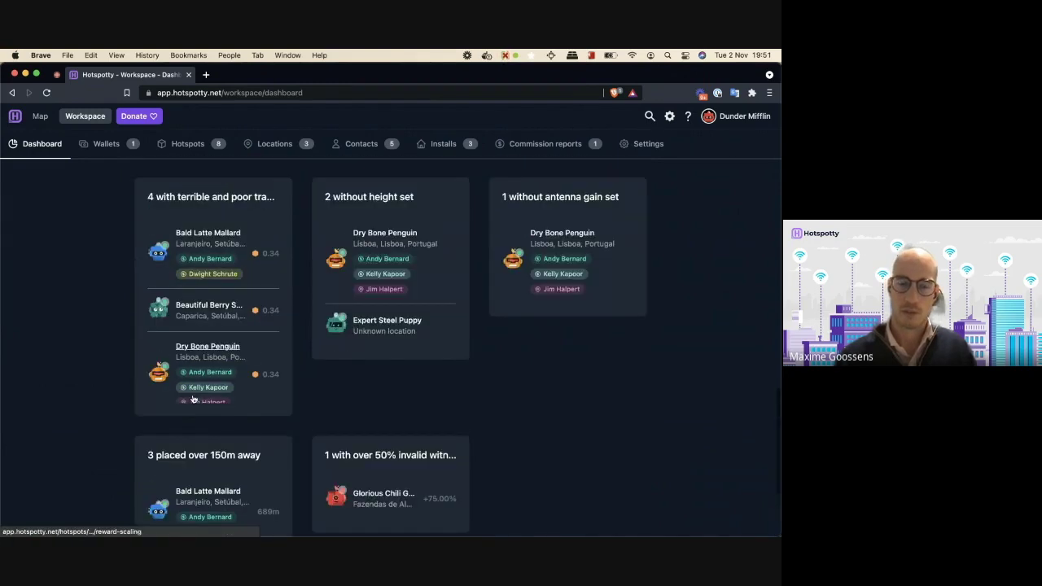
pyautogui.scroll(-2, 215, 472)
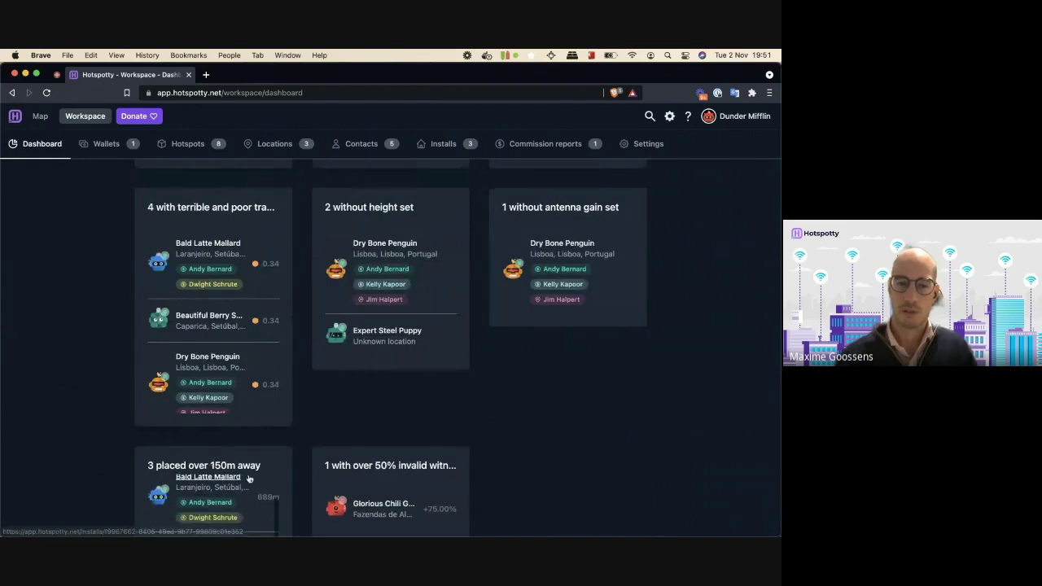
pyautogui.scroll(-5, 245, 489)
pyautogui.scroll(10, 224, 421)
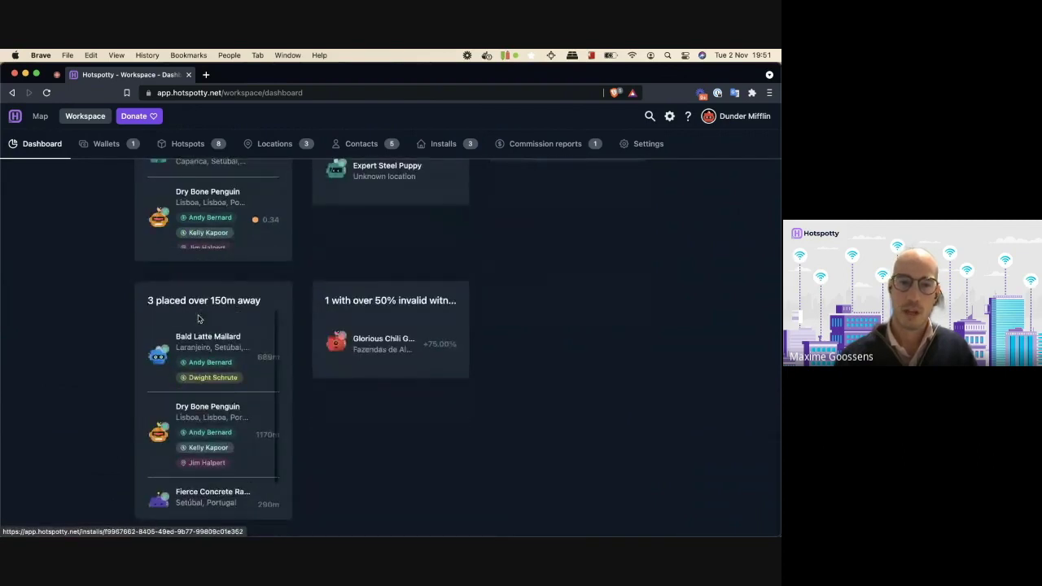
# View the hotspots around Lisbon on the map and return to the dashboard's list of hotspots placed over 150m away.
pyautogui.click(41, 118)
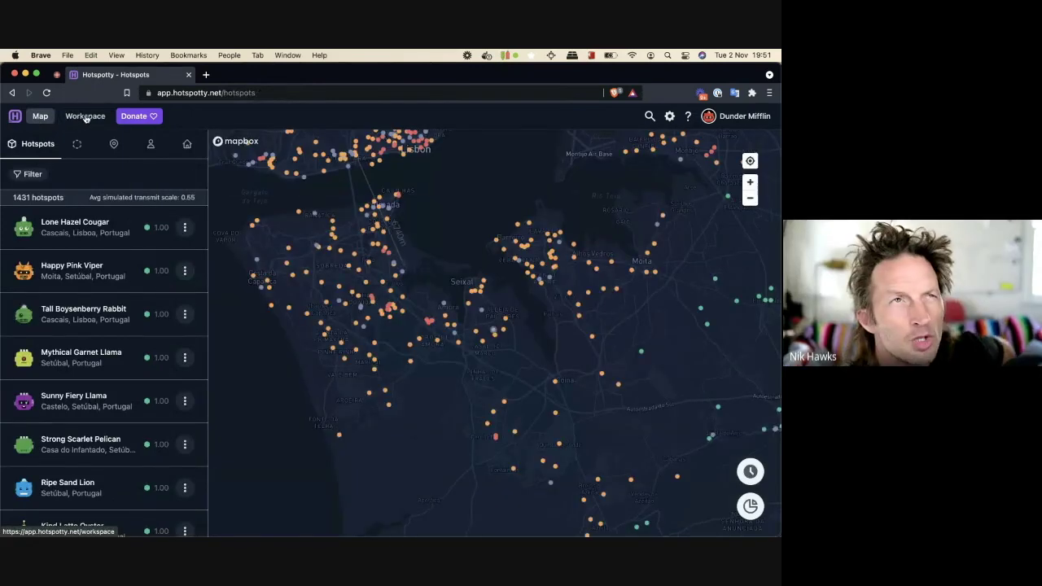
pyautogui.moveTo(498, 288); pyautogui.dragTo(554, 367)
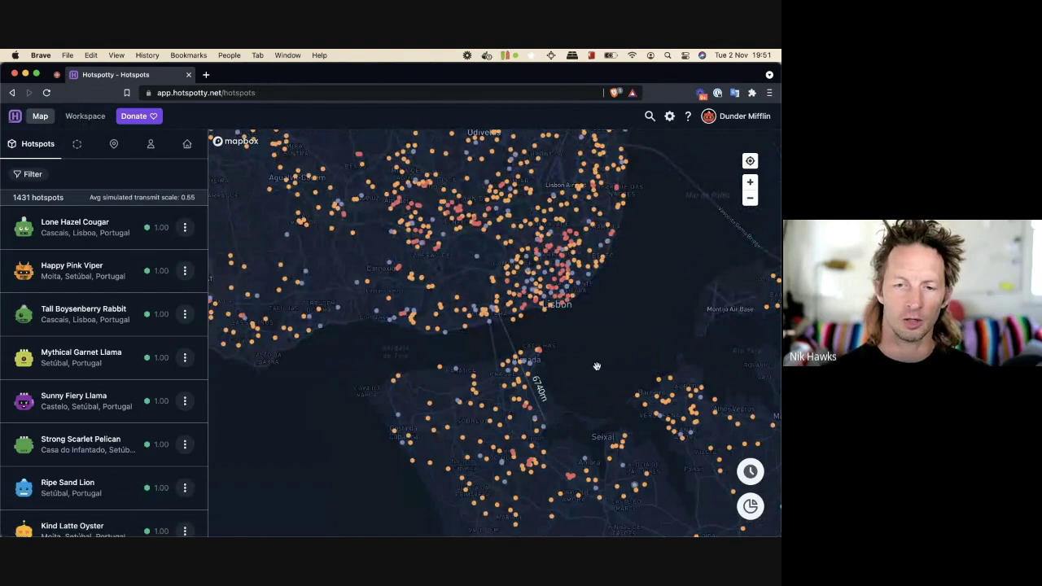
pyautogui.click(84, 116)
pyautogui.scroll(-10, 122, 338)
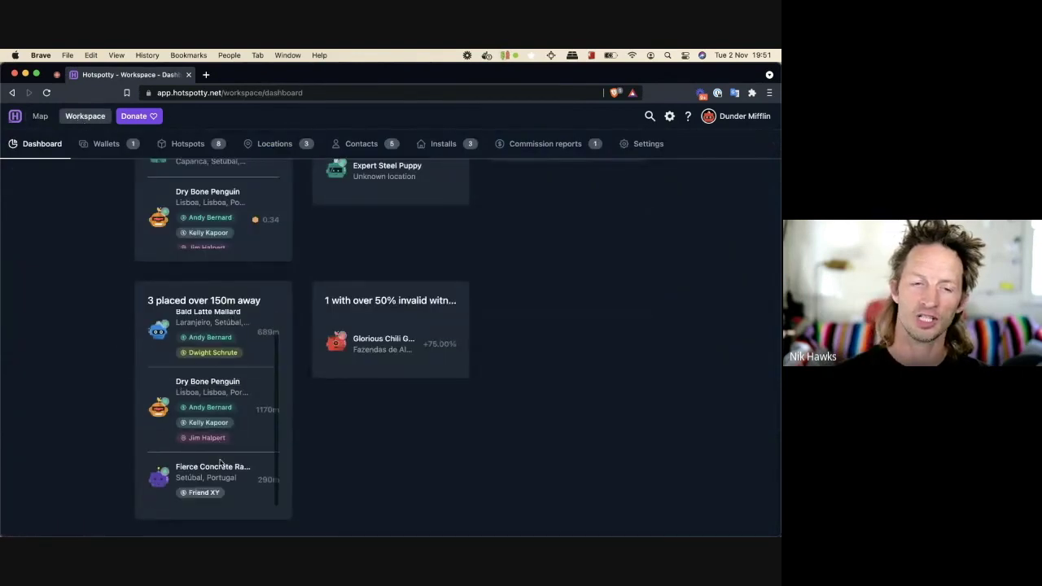
pyautogui.scroll(-1, 268, 394)
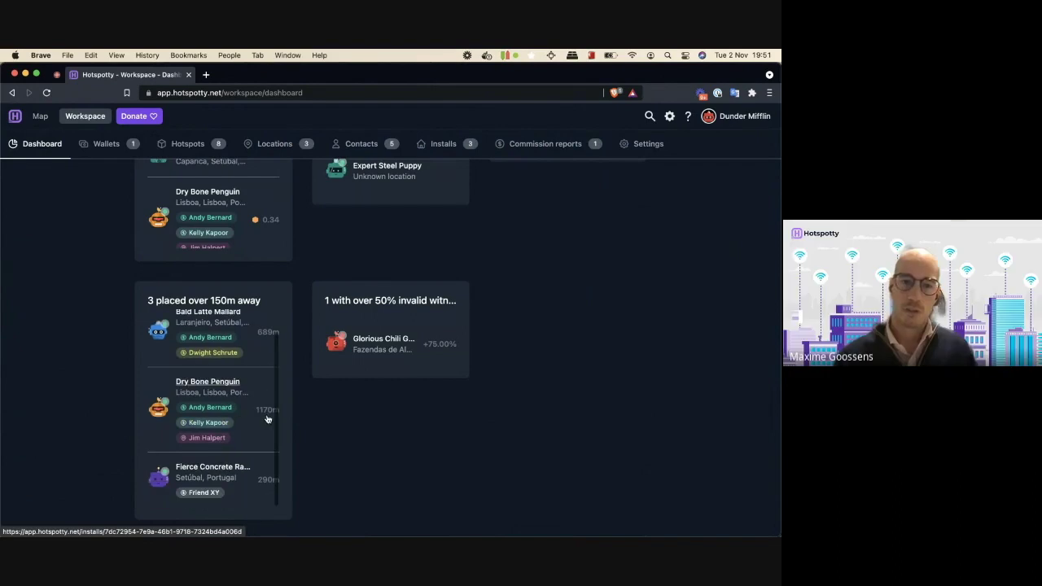
pyautogui.scroll(1, 268, 421)
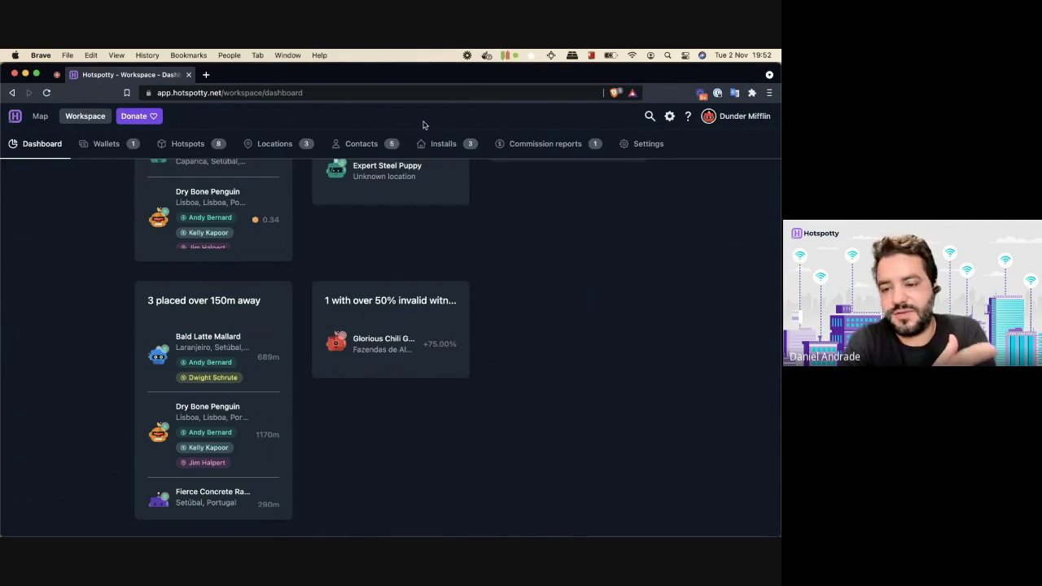
# Open the Dry Bone Penguin install and examine the line between its real location and the hotspot's position on the map.
pyautogui.click(231, 417)
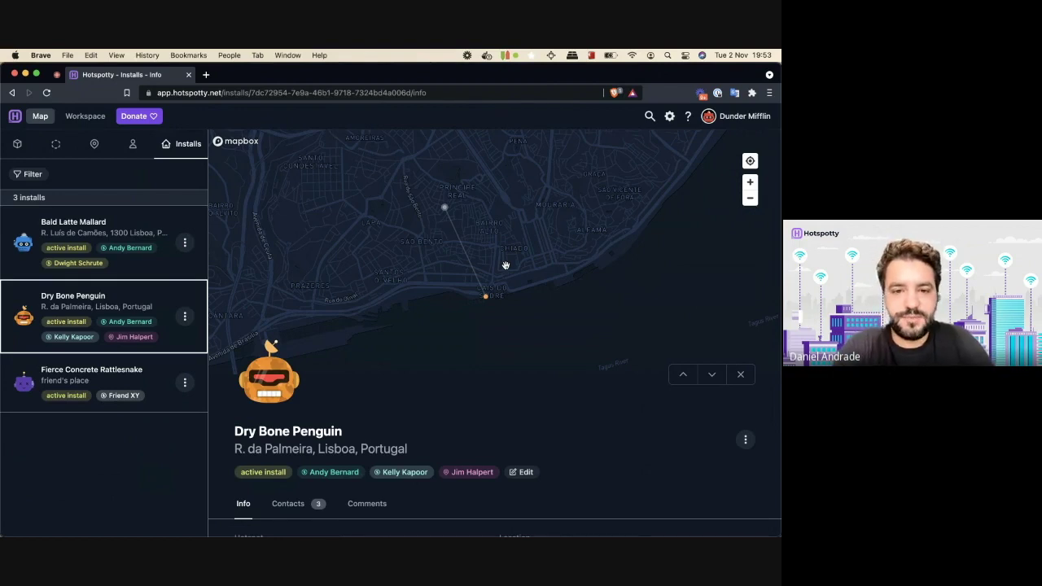
pyautogui.scroll(-2, 488, 285)
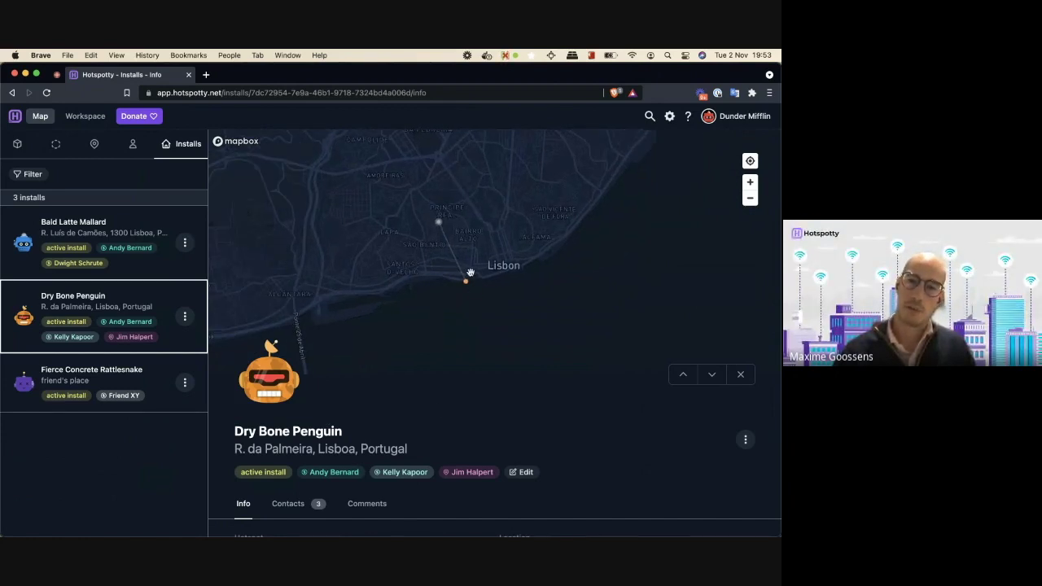
pyautogui.scroll(2, 468, 281)
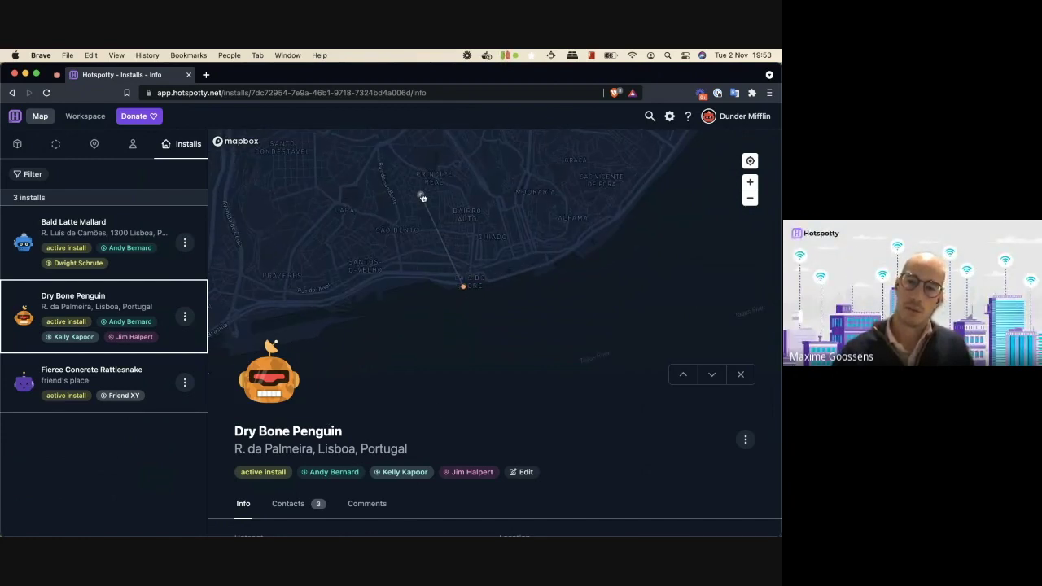
pyautogui.scroll(5, 414, 195)
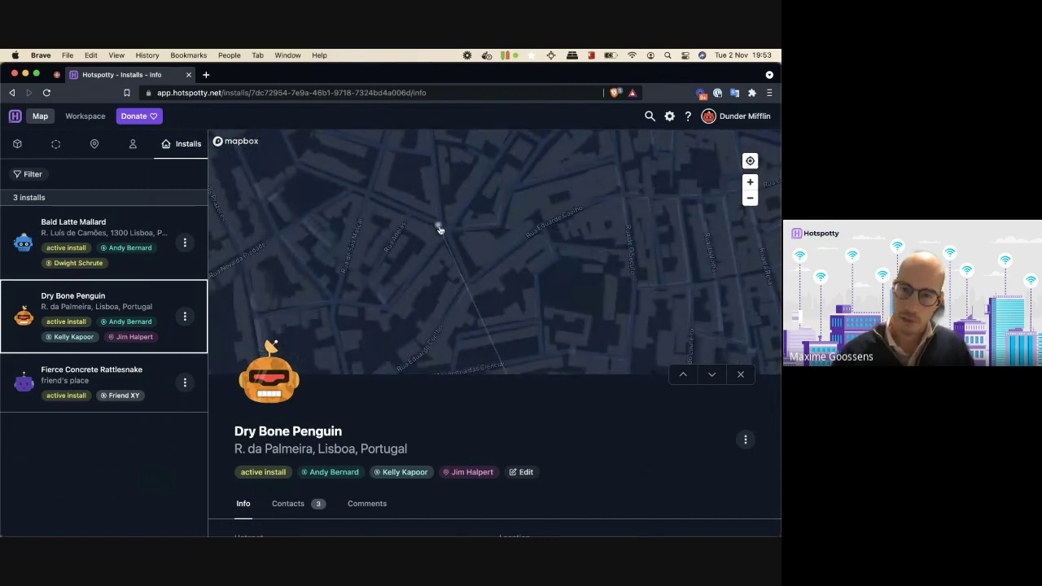
pyautogui.scroll(-5, 454, 219)
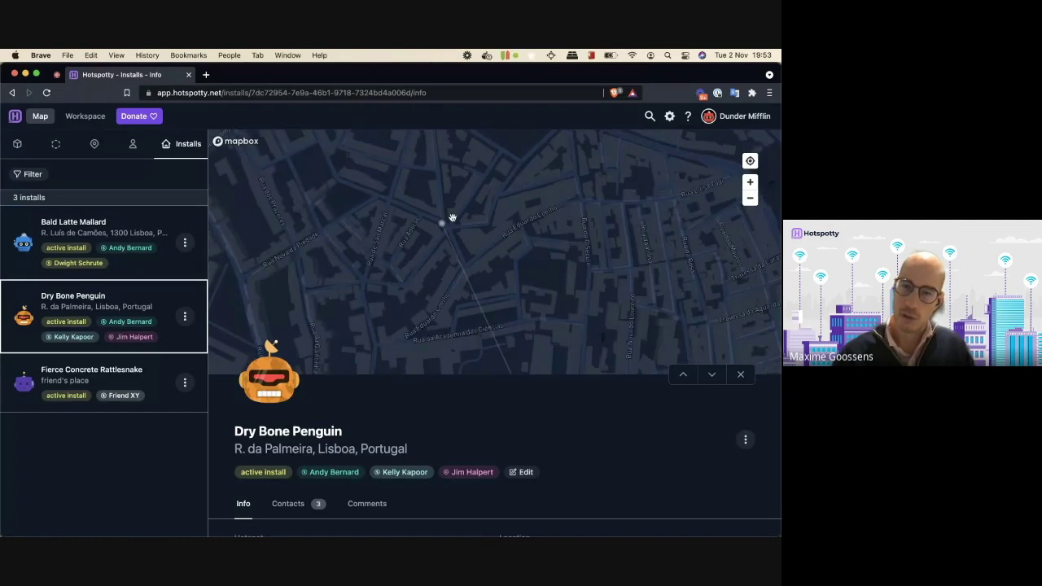
pyautogui.scroll(-3, 486, 220)
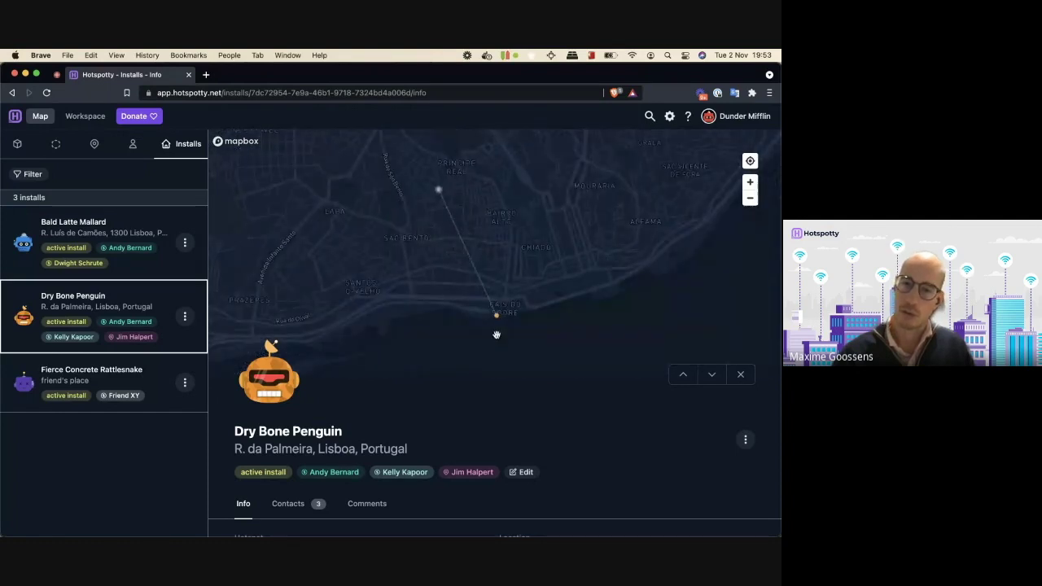
pyautogui.scroll(3, 493, 318)
pyautogui.scroll(1, 493, 308)
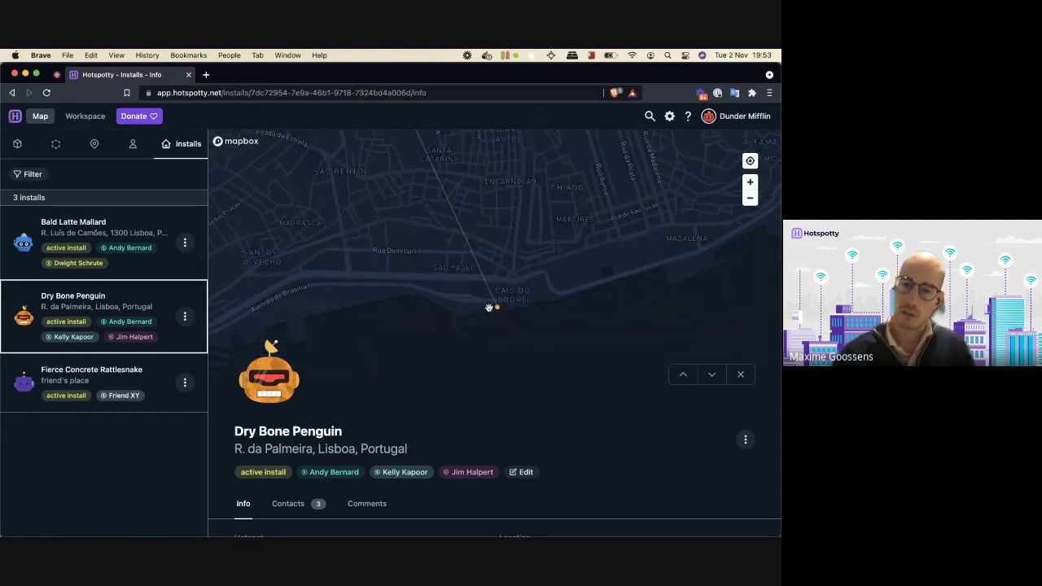
pyautogui.scroll(-2, 497, 311)
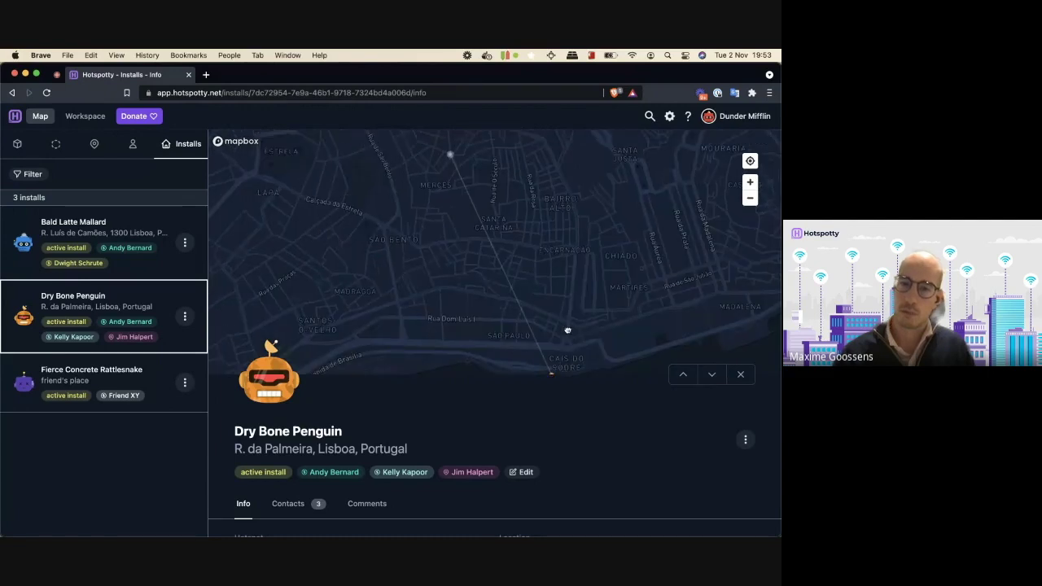
pyautogui.moveTo(610, 354); pyautogui.dragTo(589, 341)
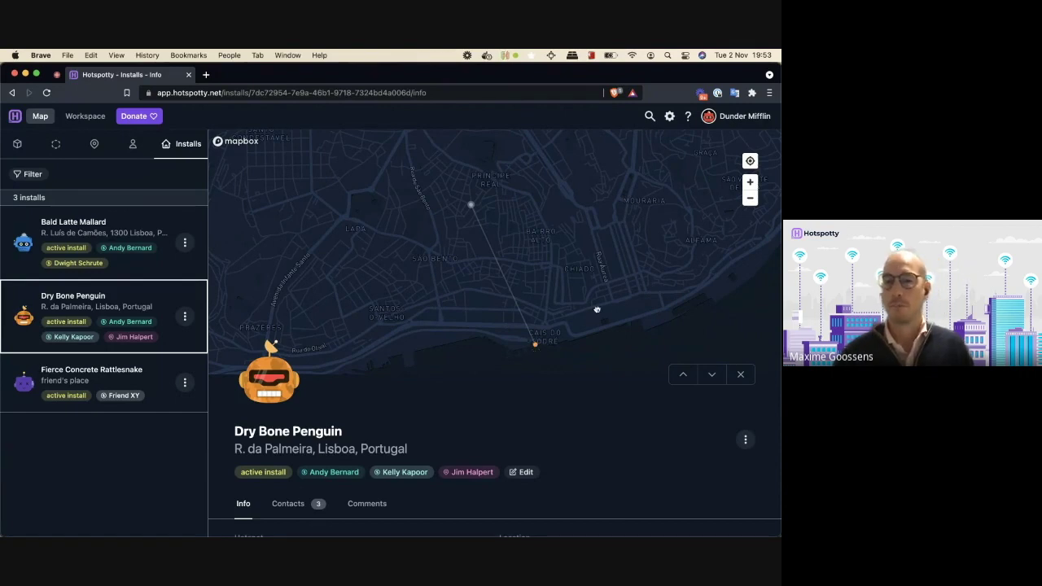
pyautogui.scroll(-3, 535, 351)
pyautogui.moveTo(483, 303); pyautogui.dragTo(516, 298)
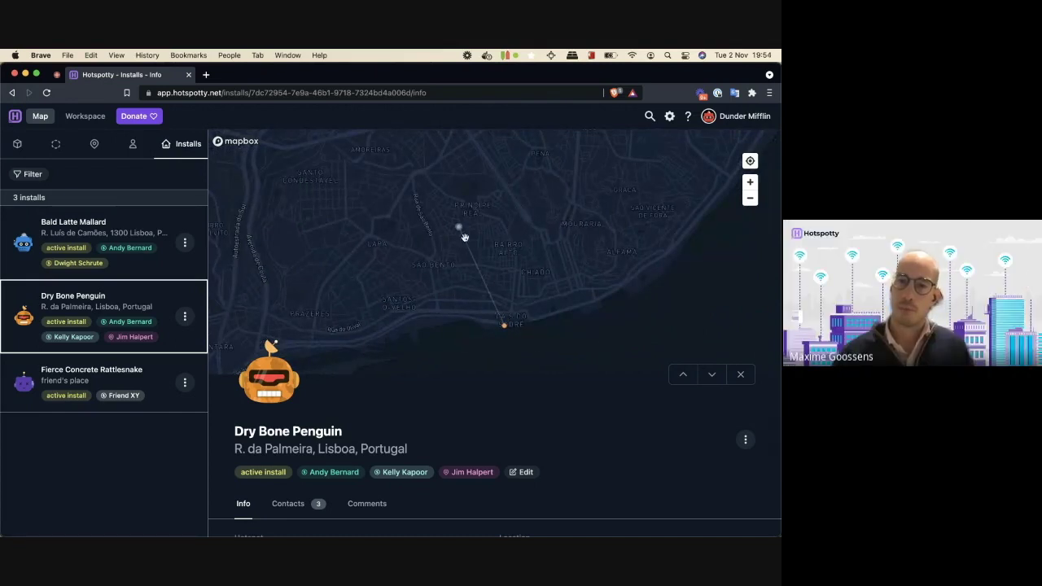
pyautogui.doubleClick(502, 330)
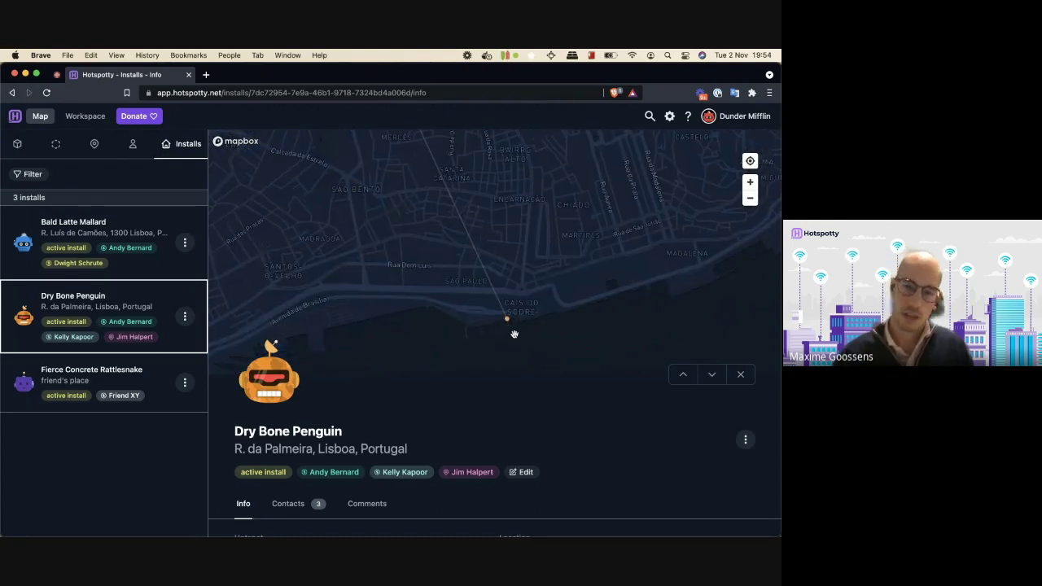
pyautogui.scroll(-3, 514, 334)
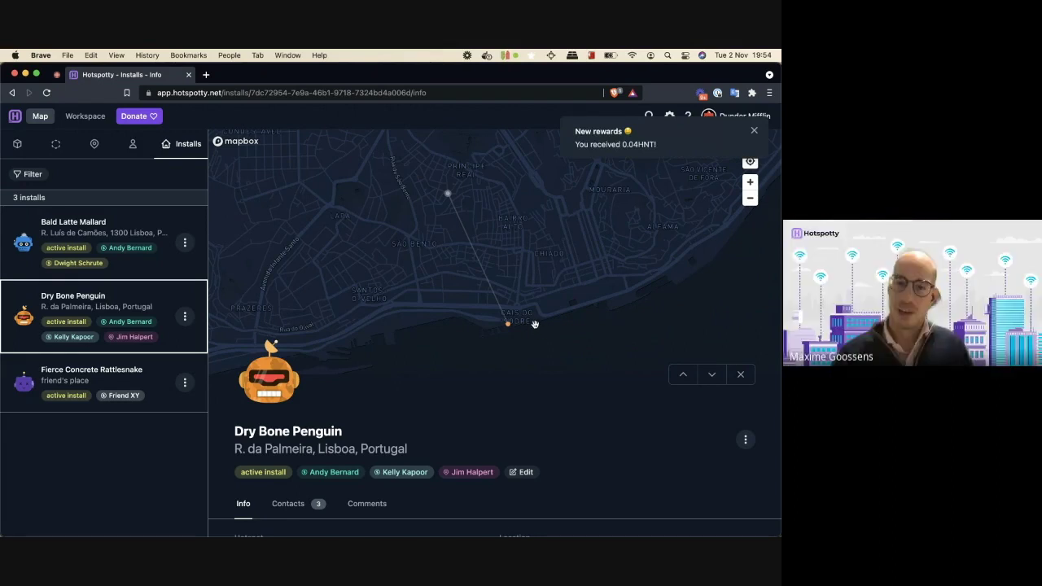
pyautogui.scroll(-2, 533, 324)
pyautogui.scroll(-2, 533, 330)
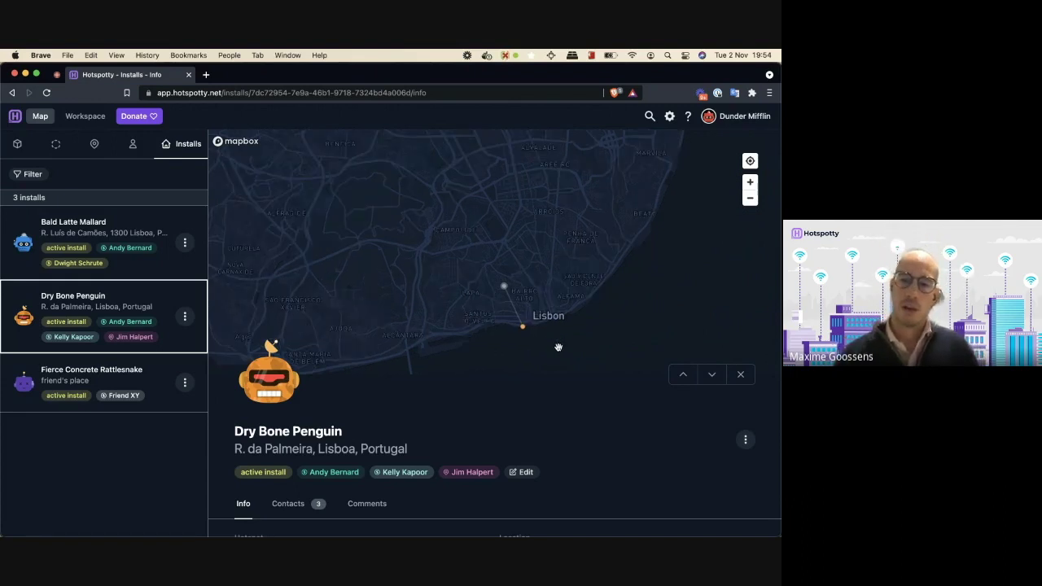
# Generate a commission report for 01/10/2021 to 31/10/2021 in HNT with the (GMT+00:00) Lisbon timezone.
pyautogui.click(85, 115)
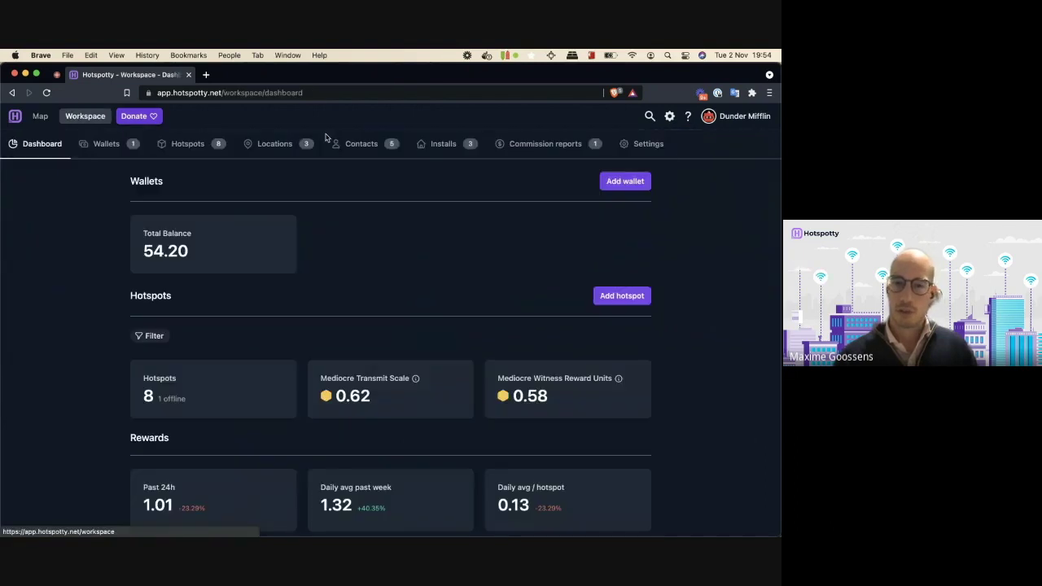
pyautogui.click(538, 153)
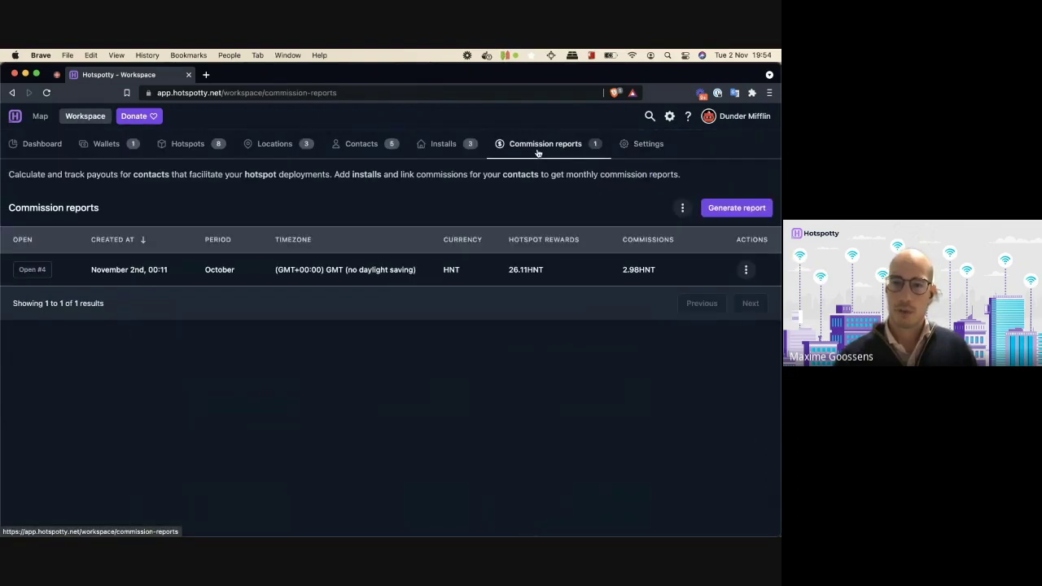
pyautogui.click(733, 209)
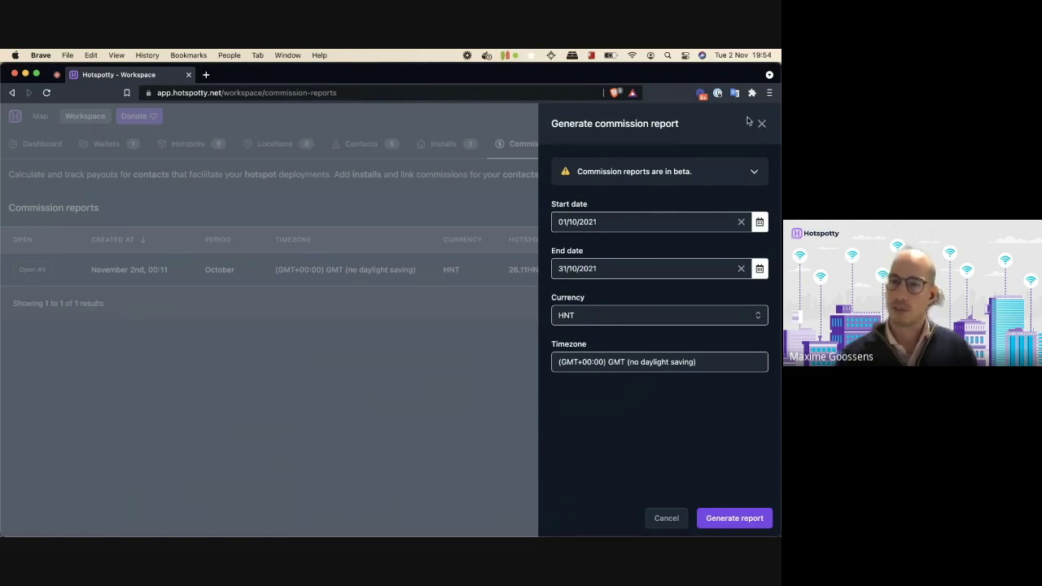
pyautogui.click(759, 269)
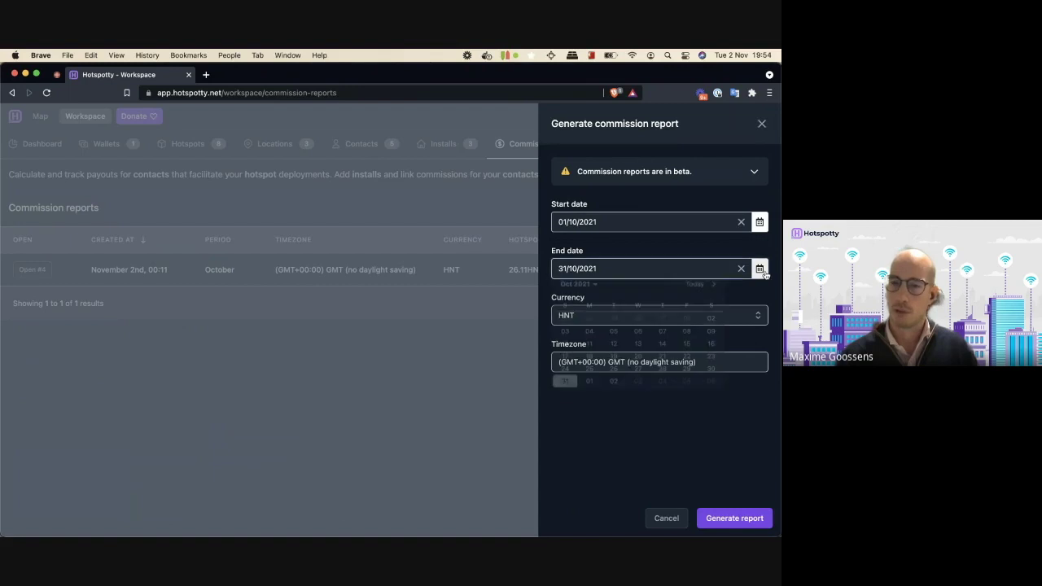
pyautogui.click(688, 479)
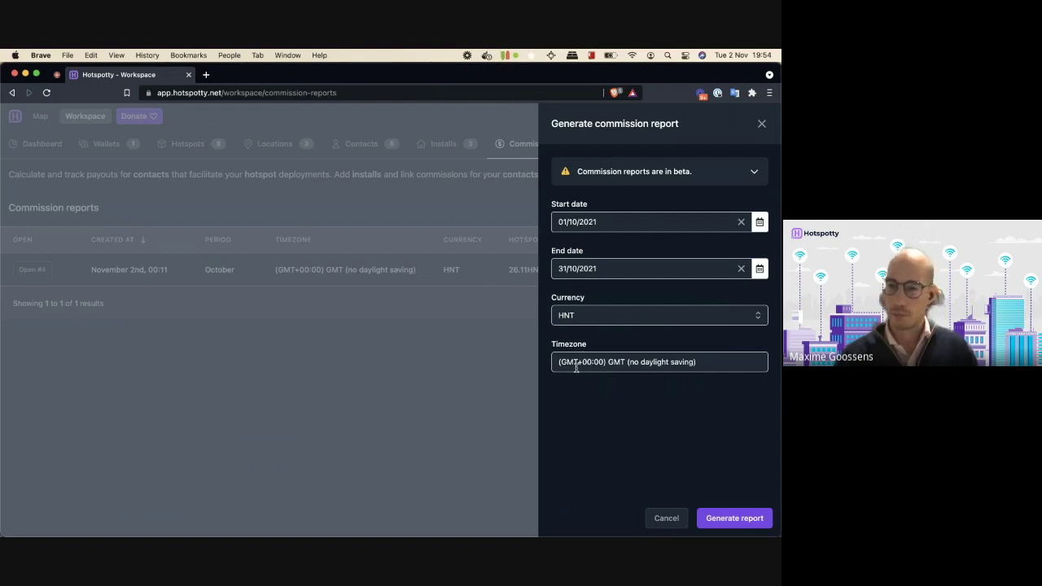
pyautogui.click(721, 366)
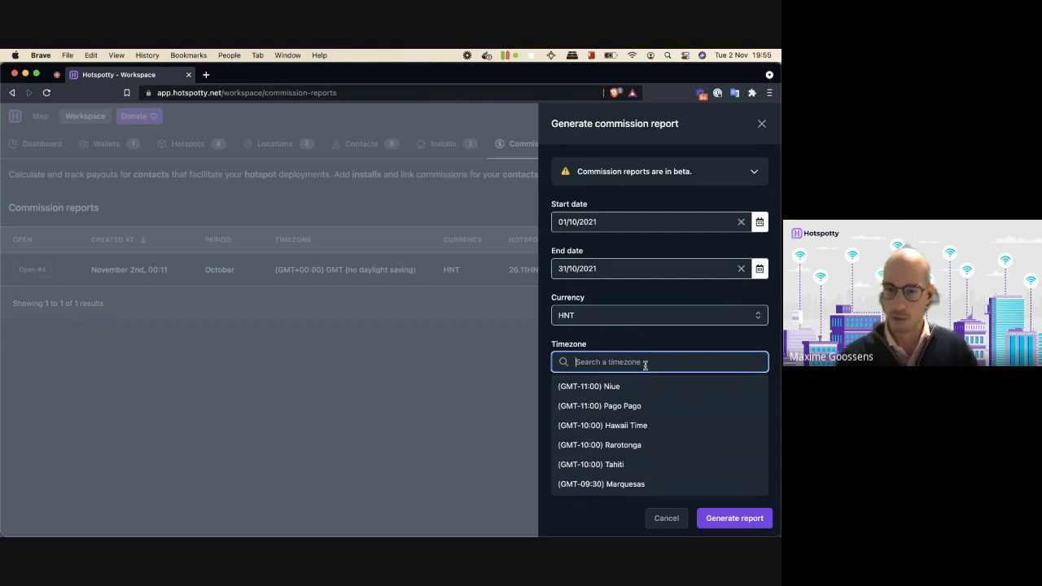
pyautogui.write('lisbon')
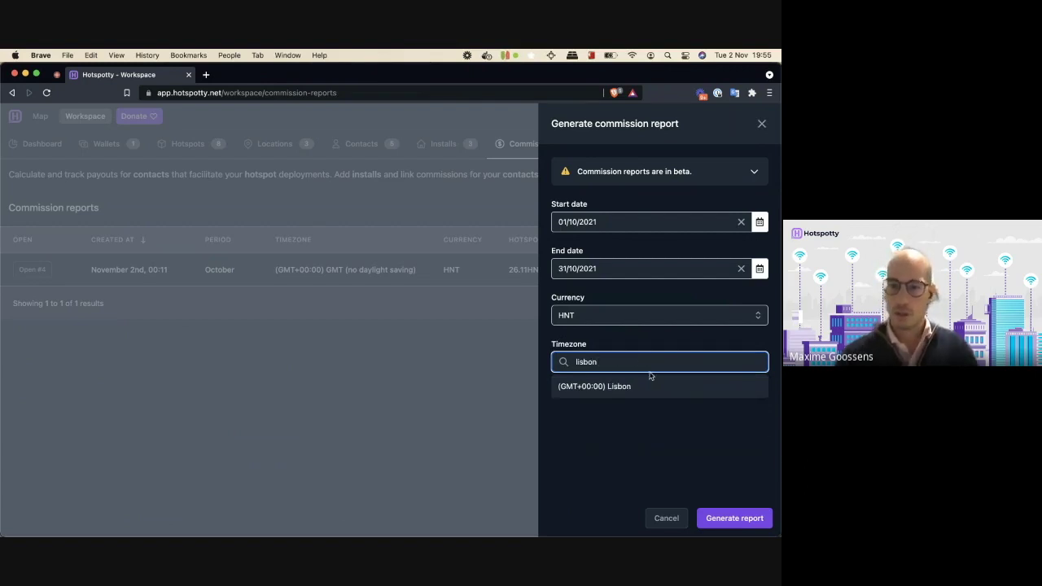
pyautogui.click(684, 389)
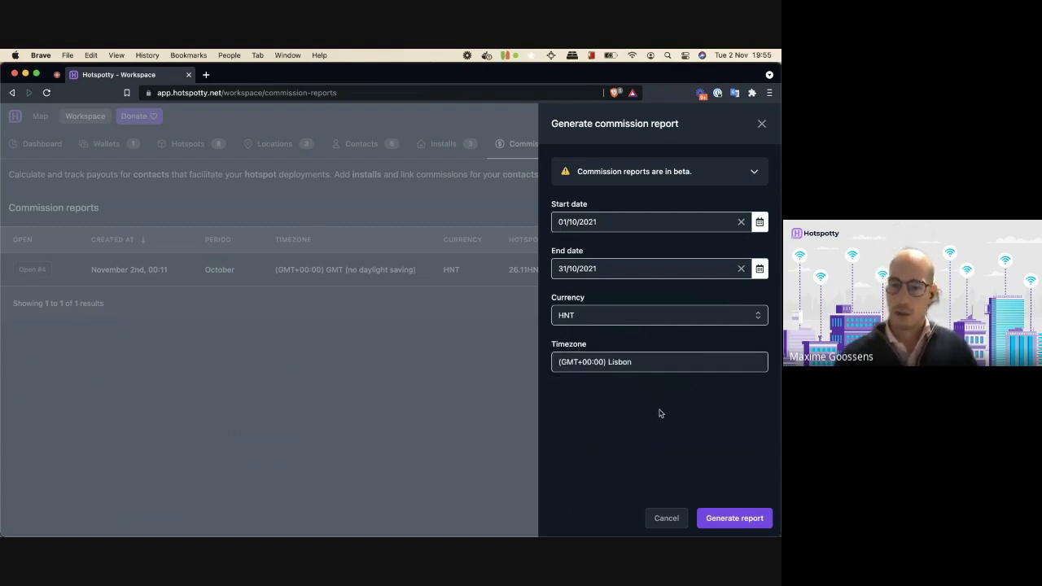
pyautogui.click(739, 519)
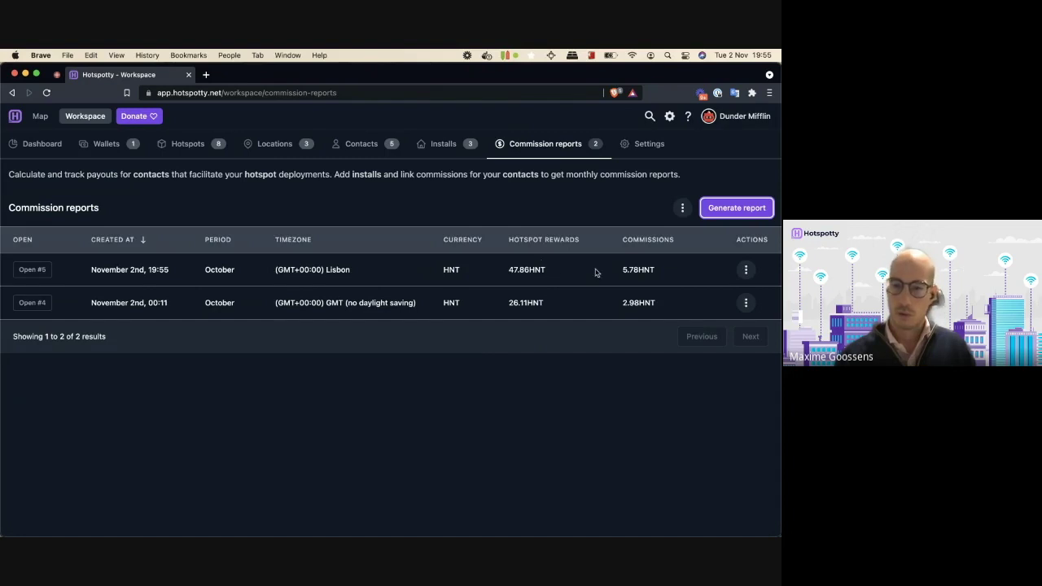
# Review the period, hotspot rewards and commissions of the new Lisbon-timezone report in the commission reports list.
pyautogui.moveTo(553, 272)
pyautogui.mouseDown()
pyautogui.moveTo(506, 272)
pyautogui.moveTo(549, 273)
pyautogui.mouseUp()
pyautogui.click(550, 274)
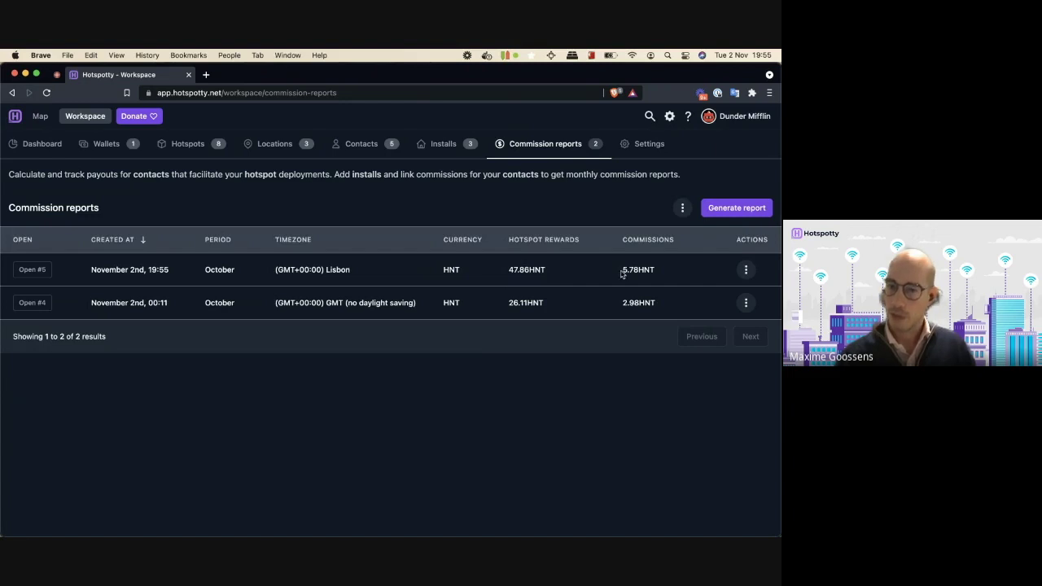
pyautogui.doubleClick(205, 273)
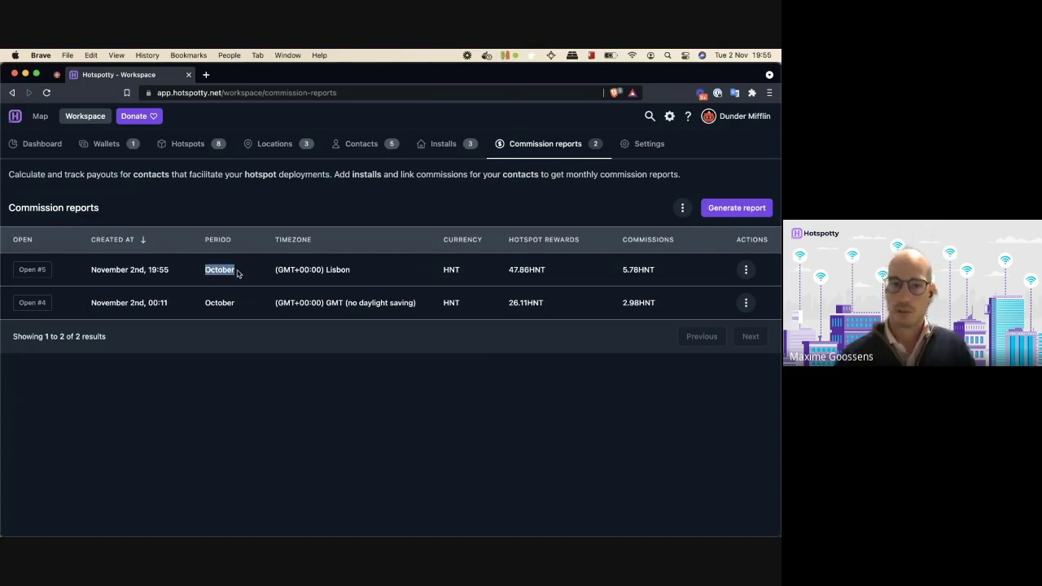
pyautogui.click(537, 275)
pyautogui.moveTo(622, 269)
pyautogui.mouseDown()
pyautogui.moveTo(656, 270)
pyautogui.moveTo(624, 271)
pyautogui.mouseUp()
pyautogui.click(621, 273)
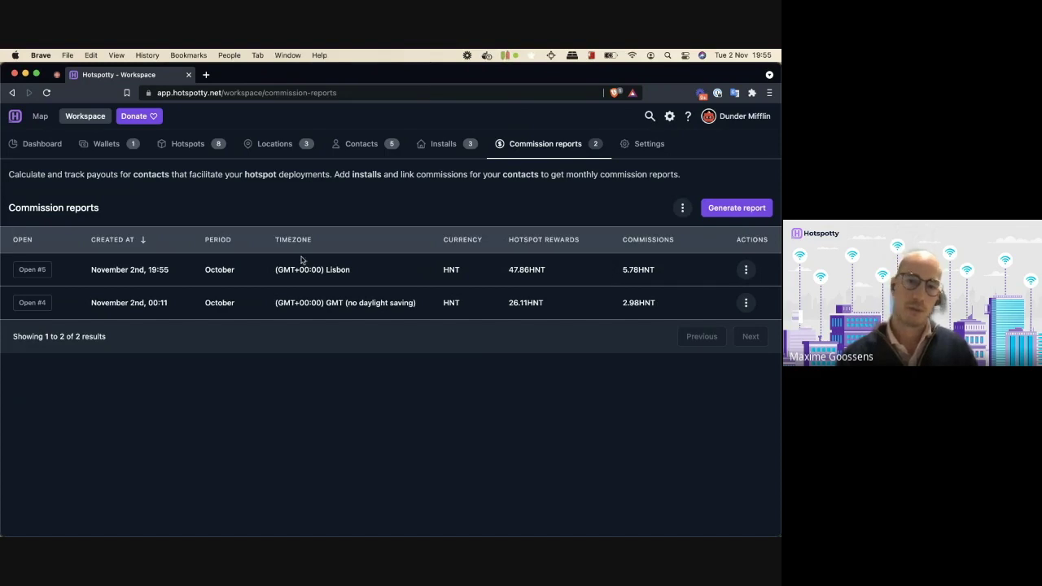
# Open the Lisbon-timezone commission report and examine its title, period and currency labels.
pyautogui.click(33, 271)
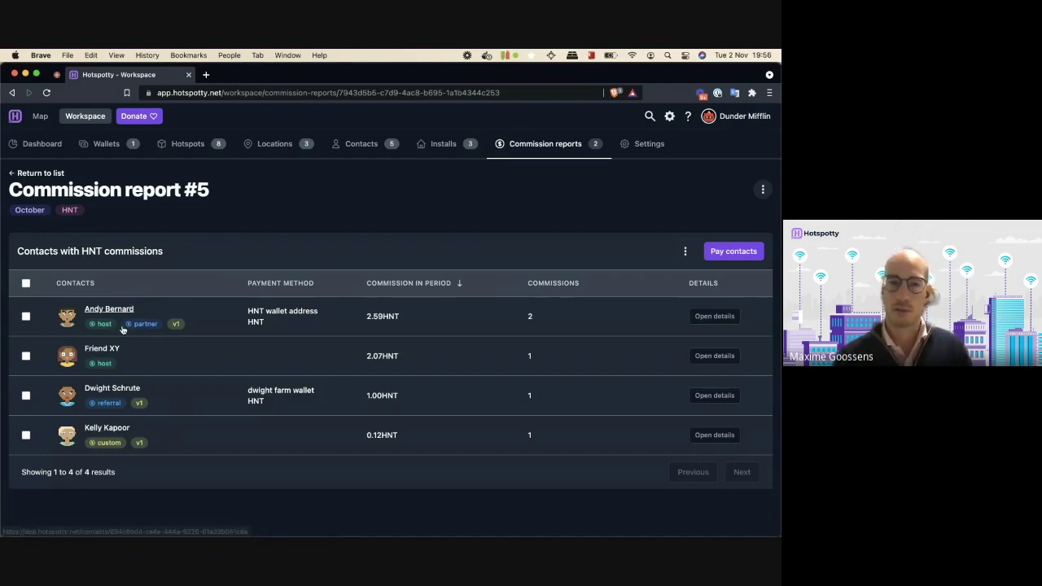
pyautogui.moveTo(8, 189); pyautogui.dragTo(249, 223)
pyautogui.click(282, 225)
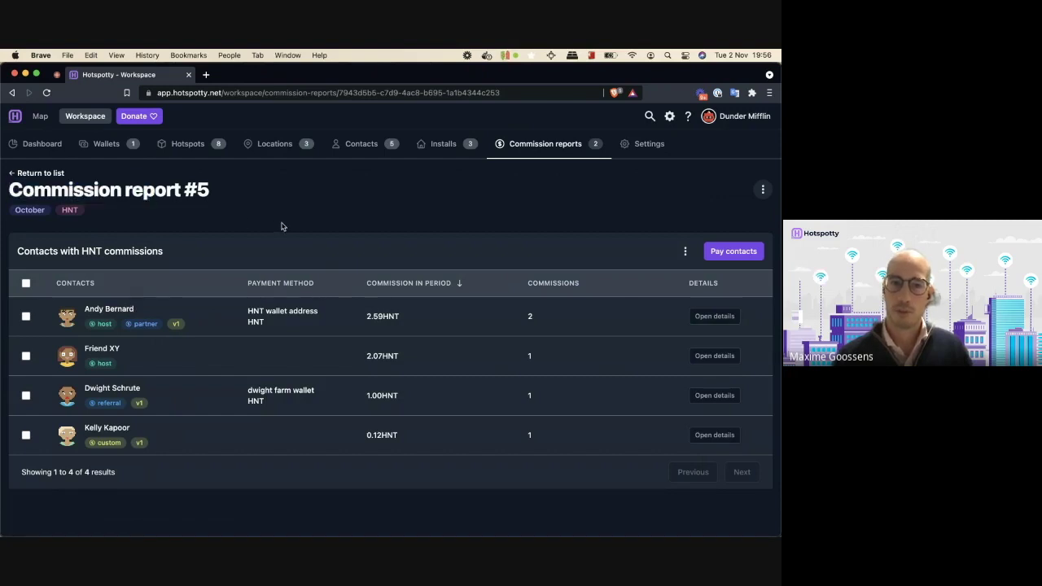
pyautogui.moveTo(13, 215); pyautogui.dragTo(48, 214)
pyautogui.click(30, 210)
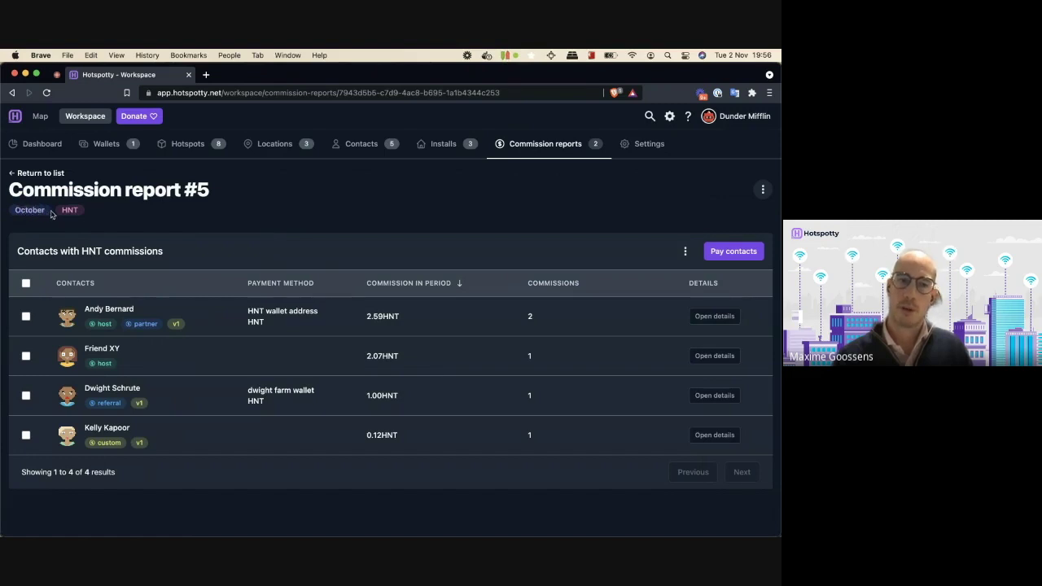
pyautogui.moveTo(60, 213); pyautogui.dragTo(77, 210)
pyautogui.click(91, 213)
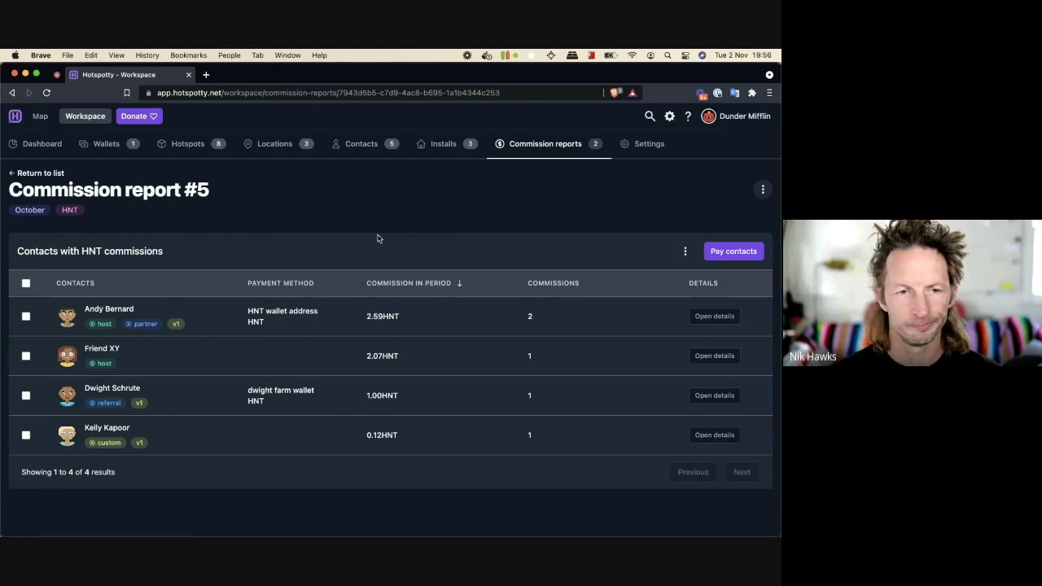
# Open the report's first contact and inspect the HNT wallet address stored in its default payment method.
pyautogui.click(112, 310)
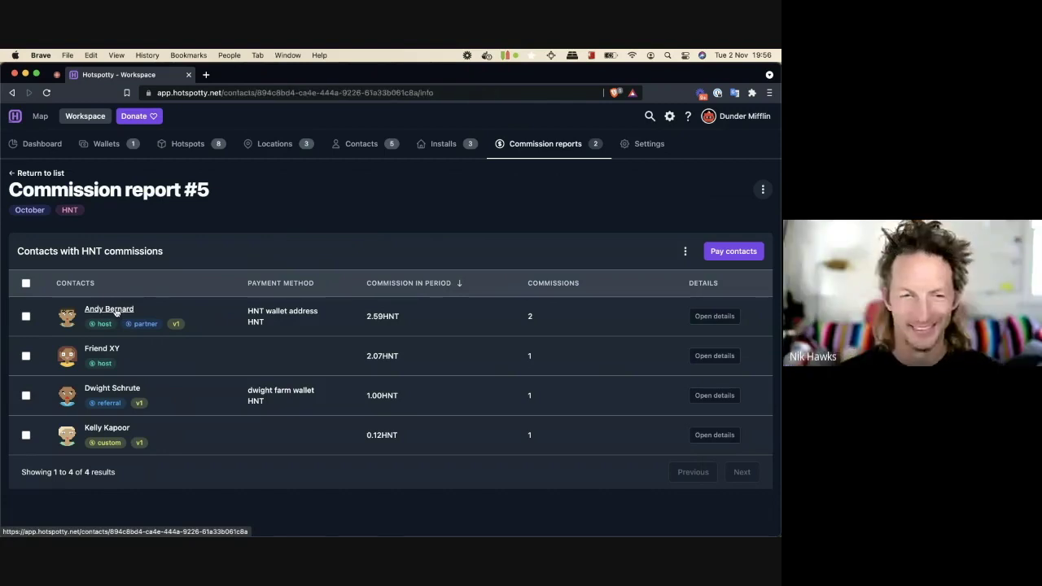
pyautogui.scroll(-3, 573, 439)
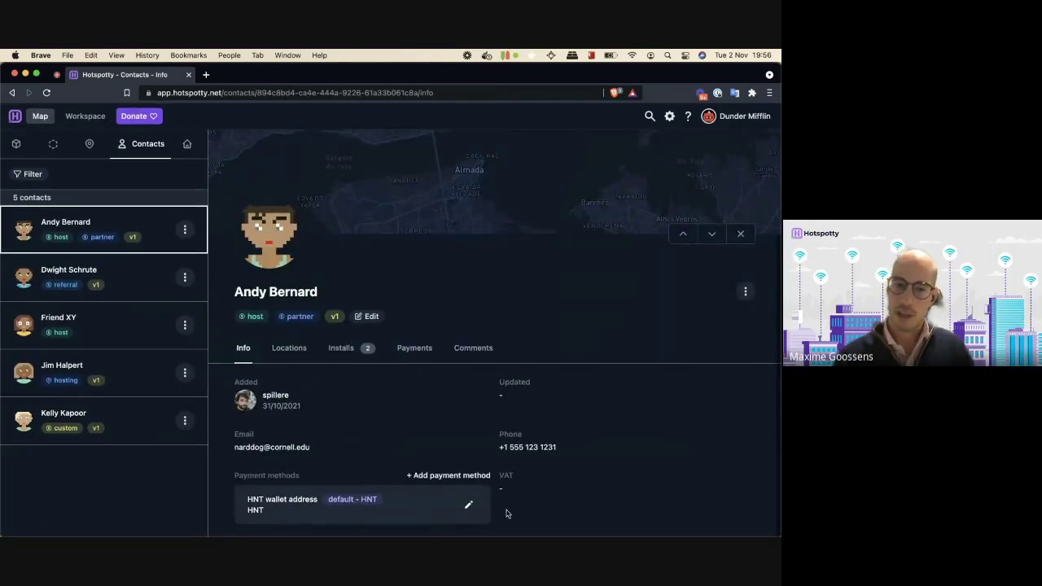
pyautogui.click(468, 505)
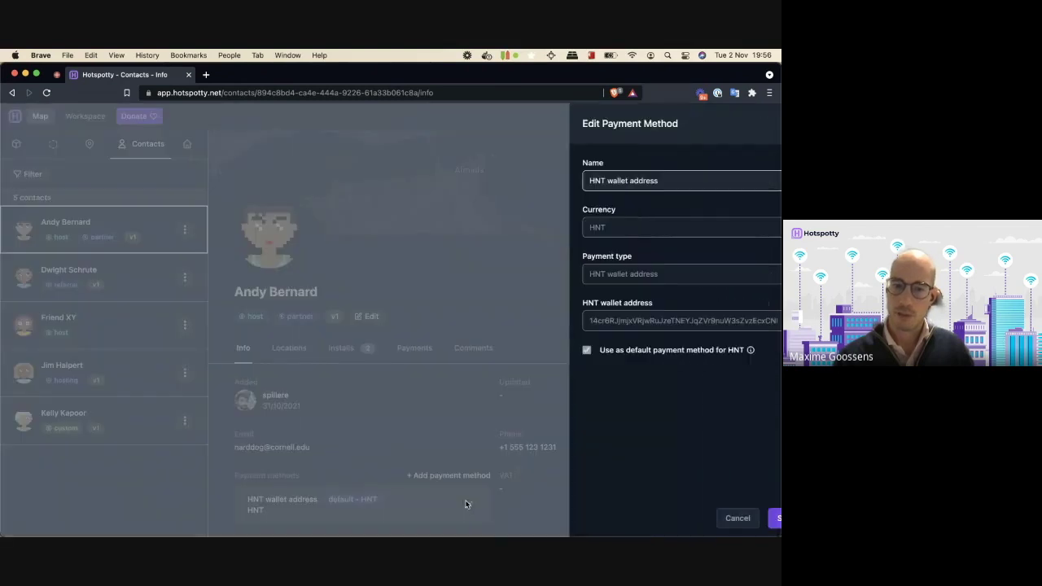
pyautogui.moveTo(565, 328); pyautogui.dragTo(733, 321)
pyautogui.click(431, 372)
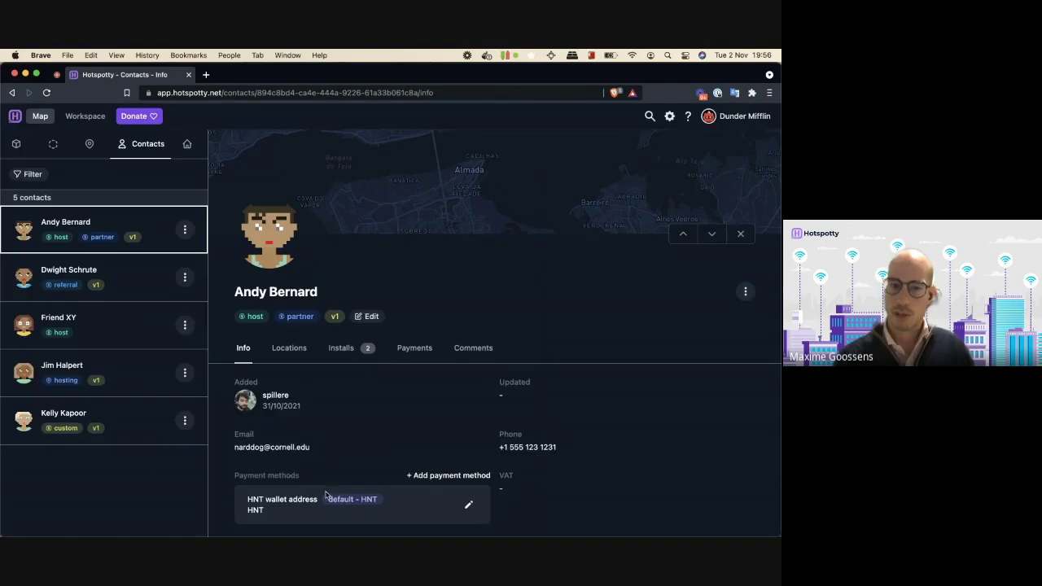
# Examine the contact's HNT payments and the amount in the listed payment's transaction details.
pyautogui.click(417, 357)
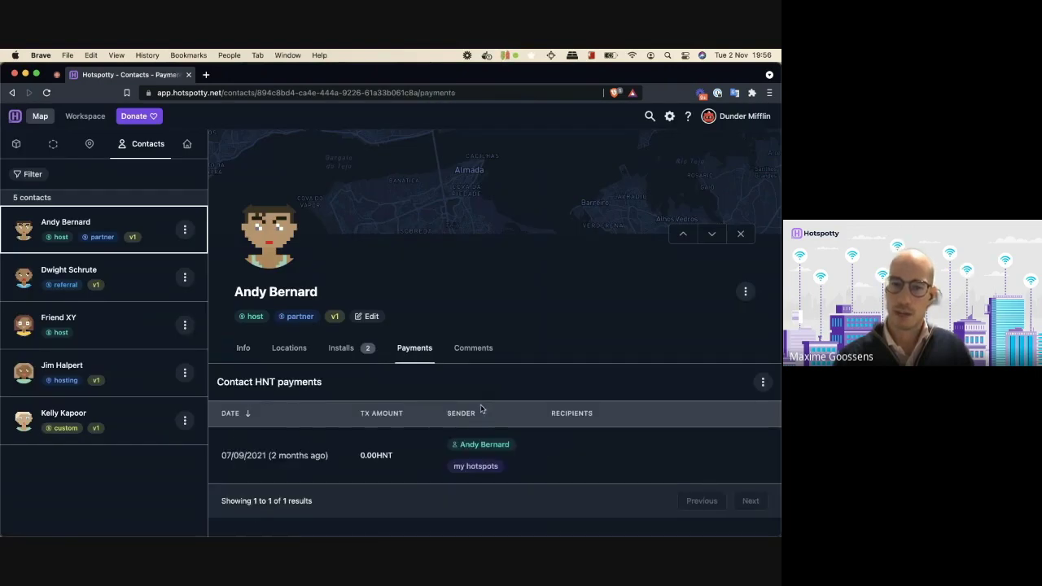
pyautogui.scroll(-1, 480, 409)
pyautogui.hscroll(4, 281, 421)
pyautogui.hscroll(2, 326, 423)
pyautogui.hscroll(-2, 372, 424)
pyautogui.hscroll(2, 372, 424)
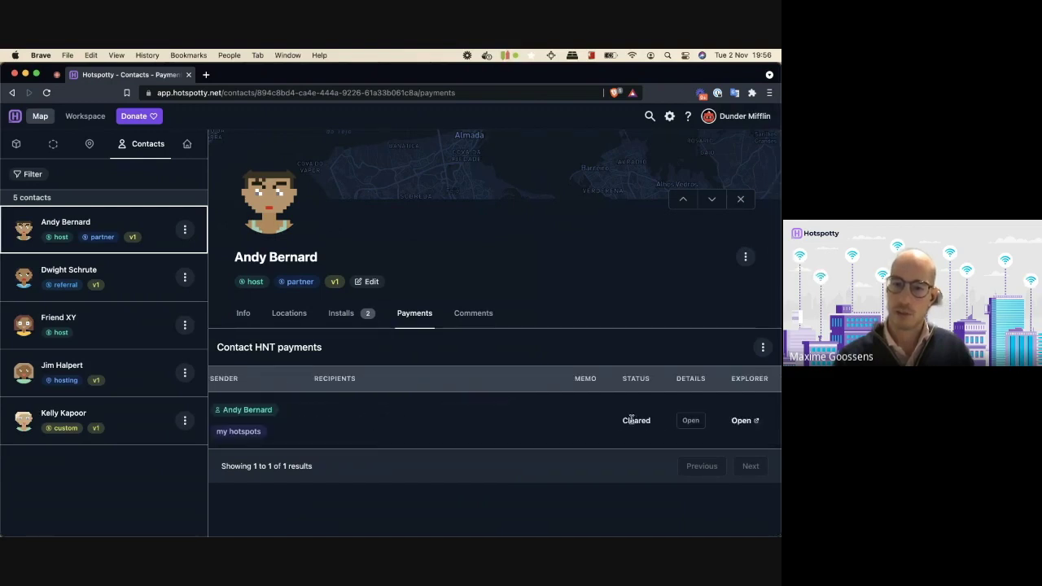
pyautogui.click(691, 421)
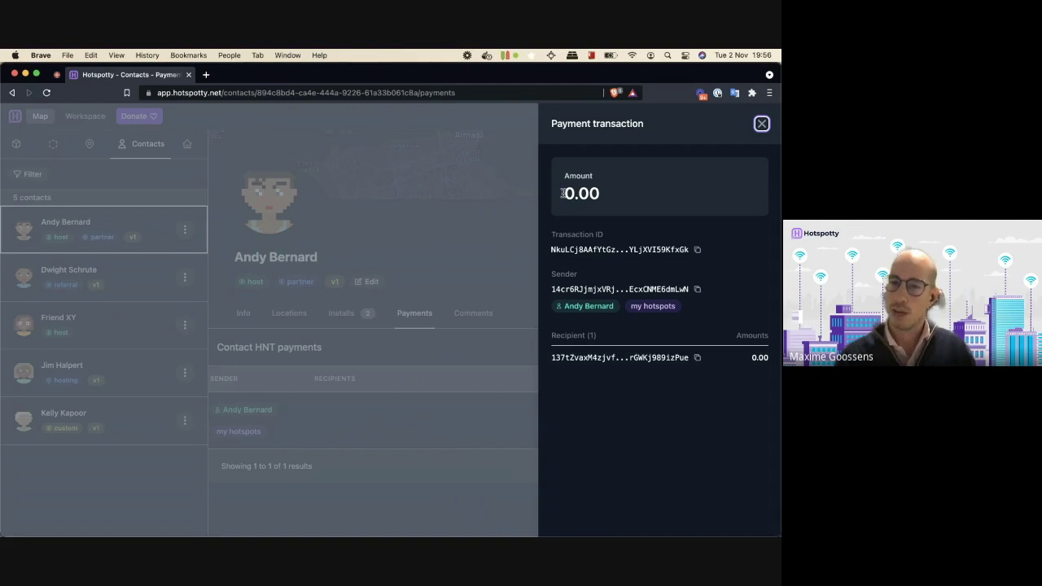
pyautogui.moveTo(564, 193); pyautogui.dragTo(623, 198)
pyautogui.click(623, 197)
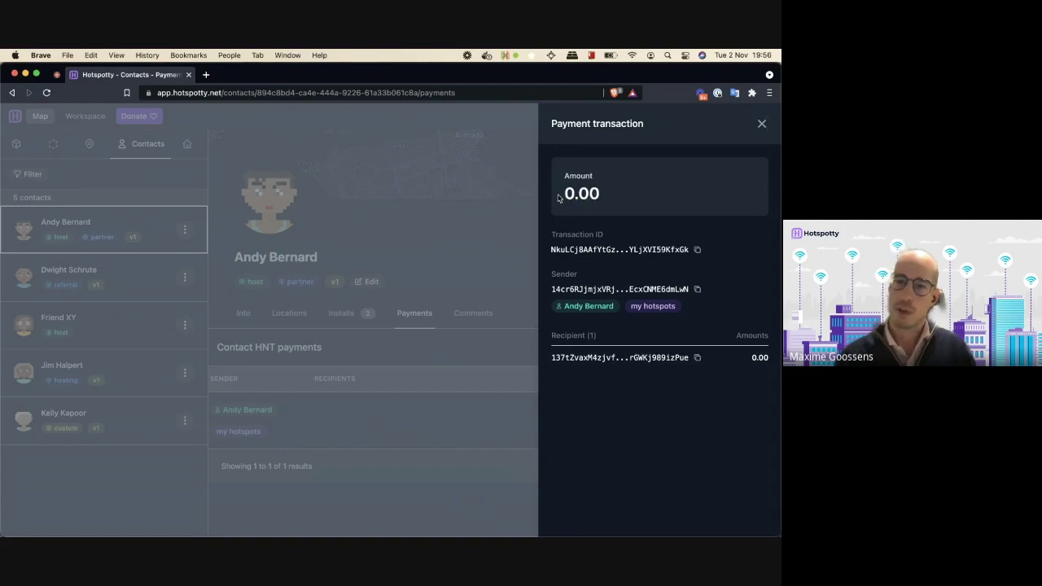
pyautogui.click(437, 233)
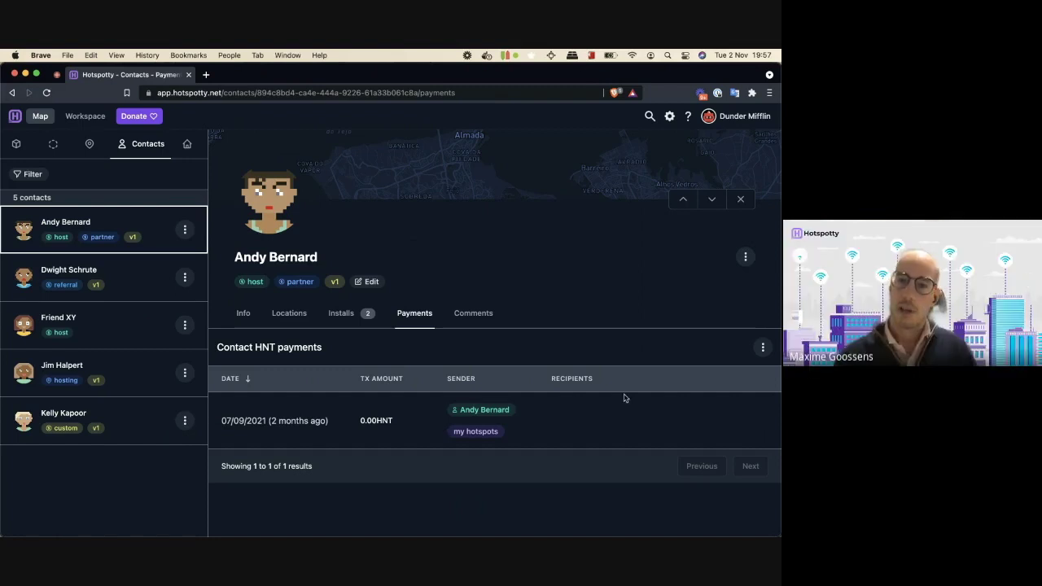
# Check the contact's payment methods on its info page again and return to its HNT payments.
pyautogui.scroll(3, 391, 408)
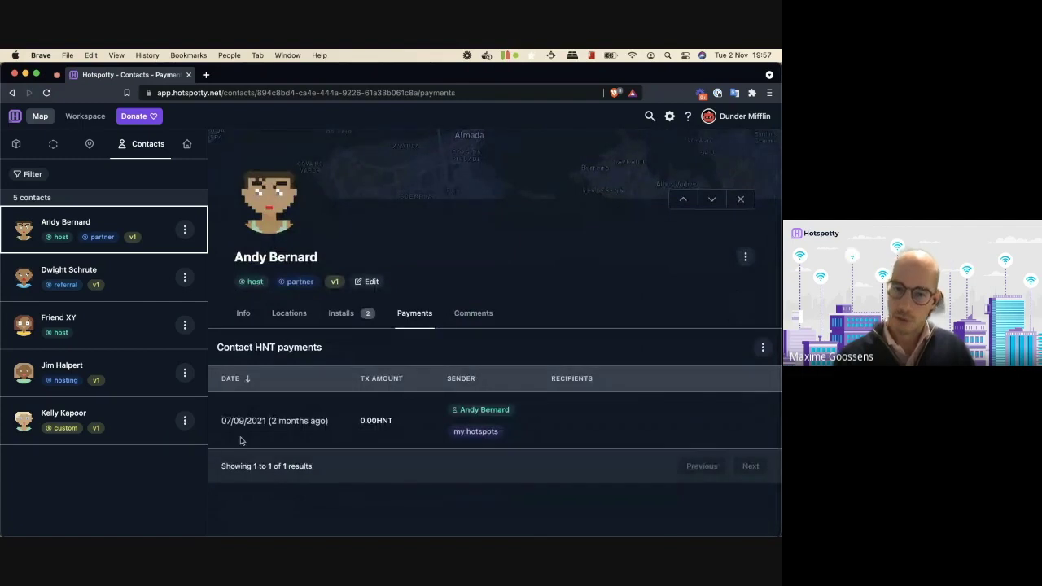
pyautogui.hscroll(5, 350, 417)
pyautogui.hscroll(-5, 351, 418)
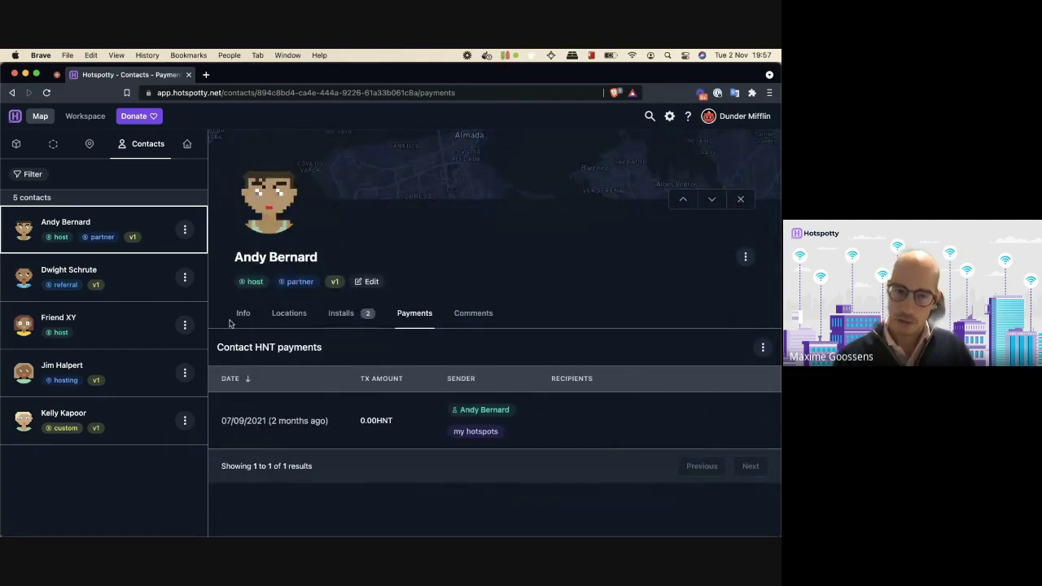
pyautogui.click(243, 318)
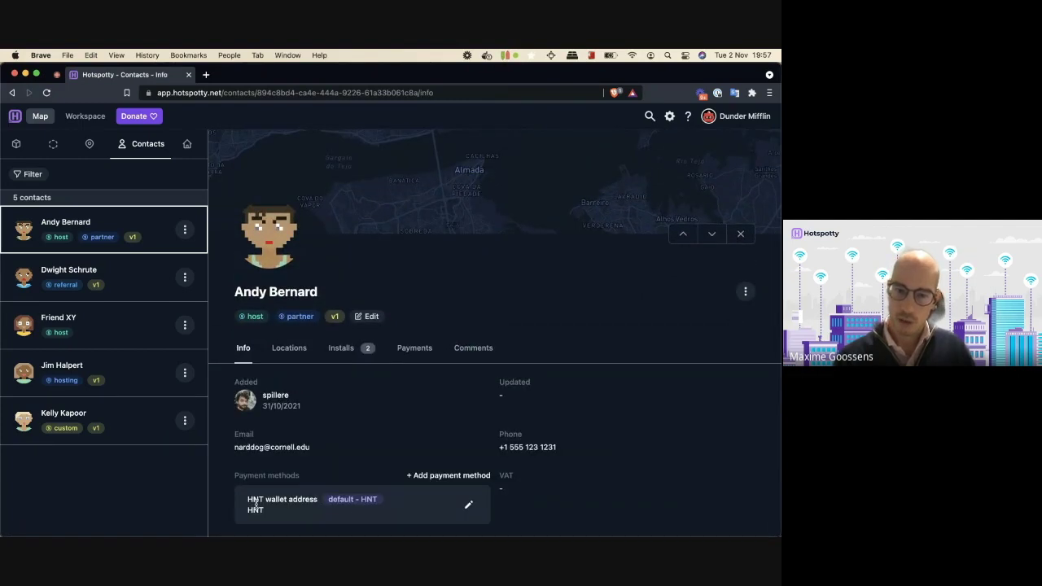
pyautogui.click(414, 347)
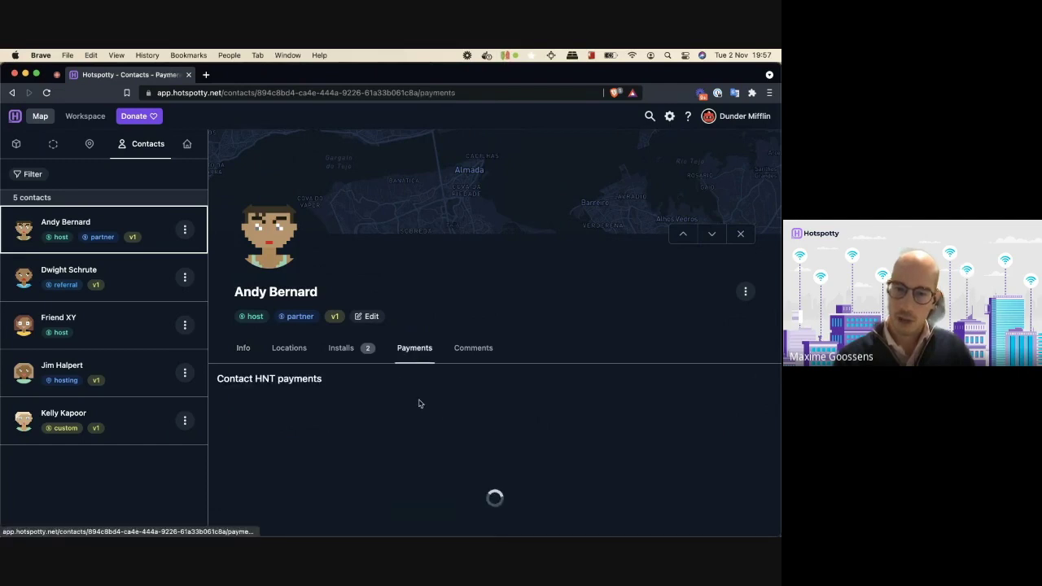
pyautogui.scroll(-1, 562, 415)
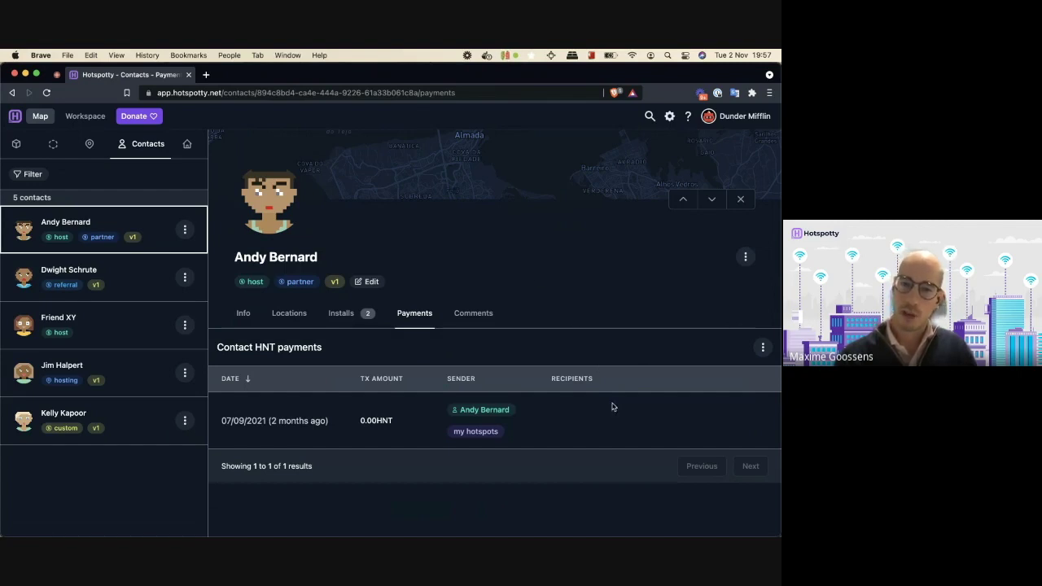
# Examine the sender, recipients, memo and status columns of the contact's HNT payments table.
pyautogui.hscroll(5, 613, 407)
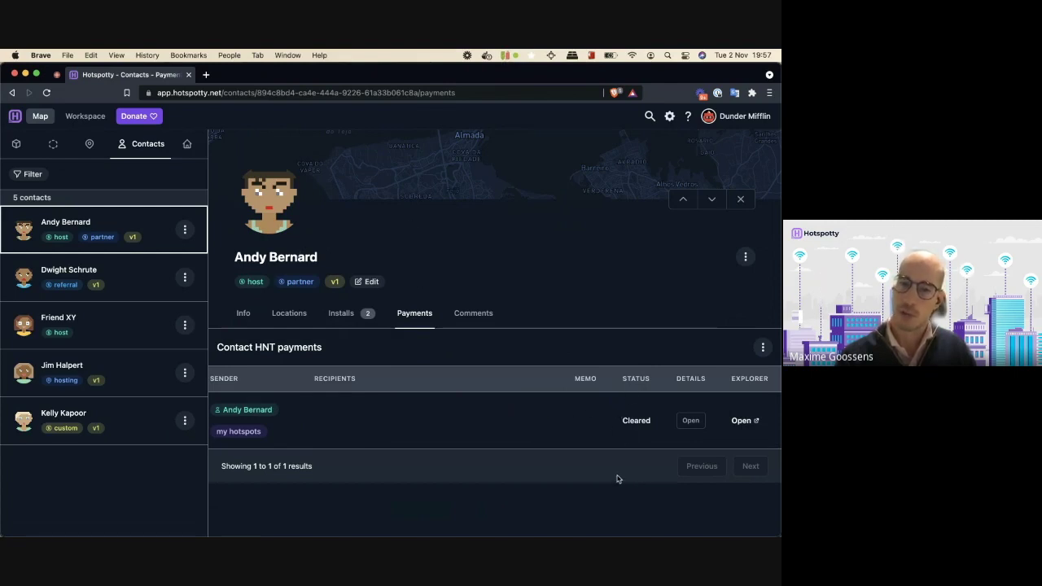
pyautogui.hscroll(-3, 504, 421)
pyautogui.hscroll(2, 513, 421)
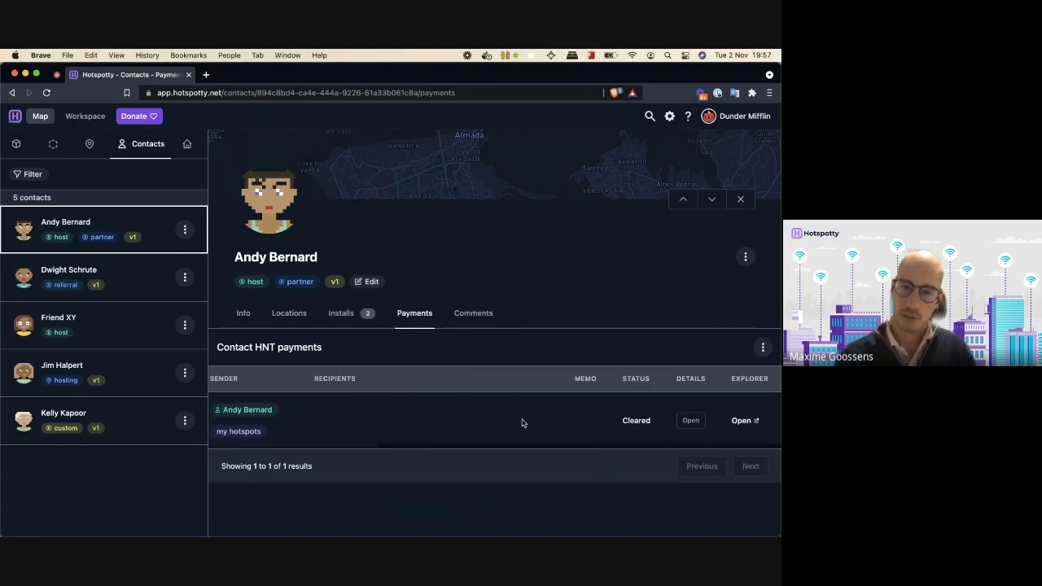
pyautogui.hscroll(-4, 521, 421)
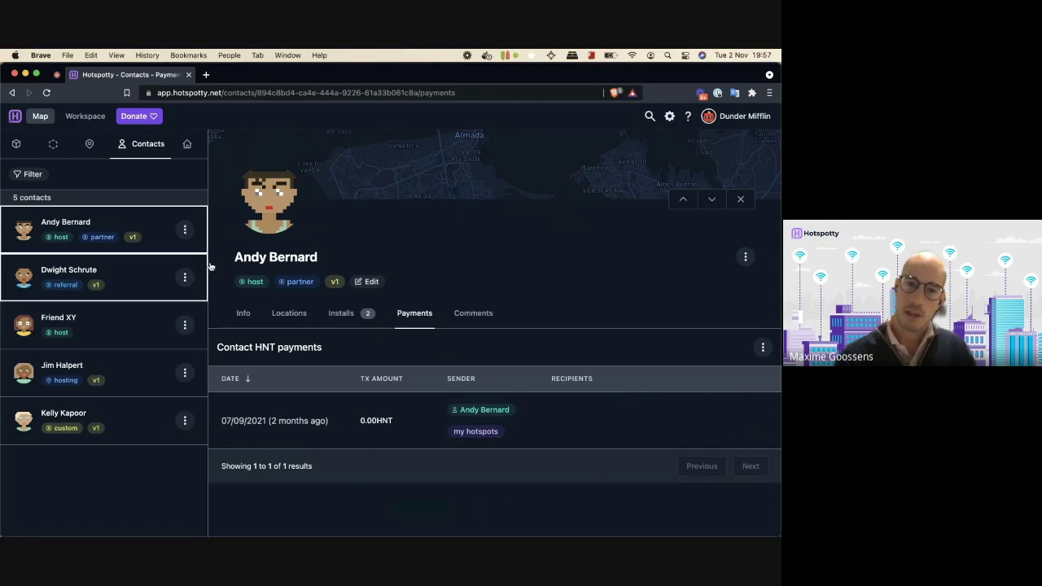
pyautogui.moveTo(233, 257); pyautogui.dragTo(275, 258)
pyautogui.click(389, 357)
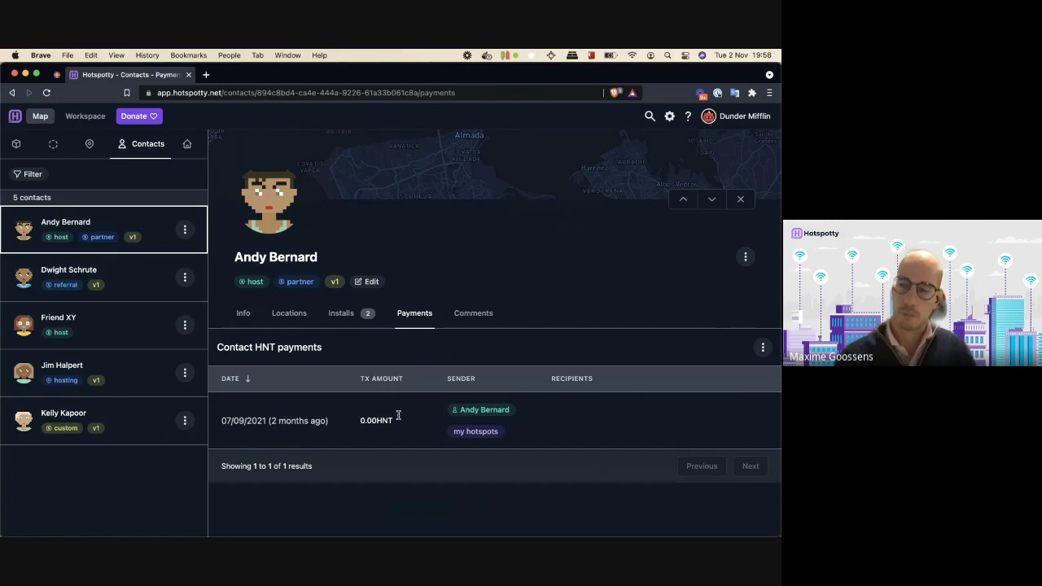
pyautogui.hscroll(5, 301, 413)
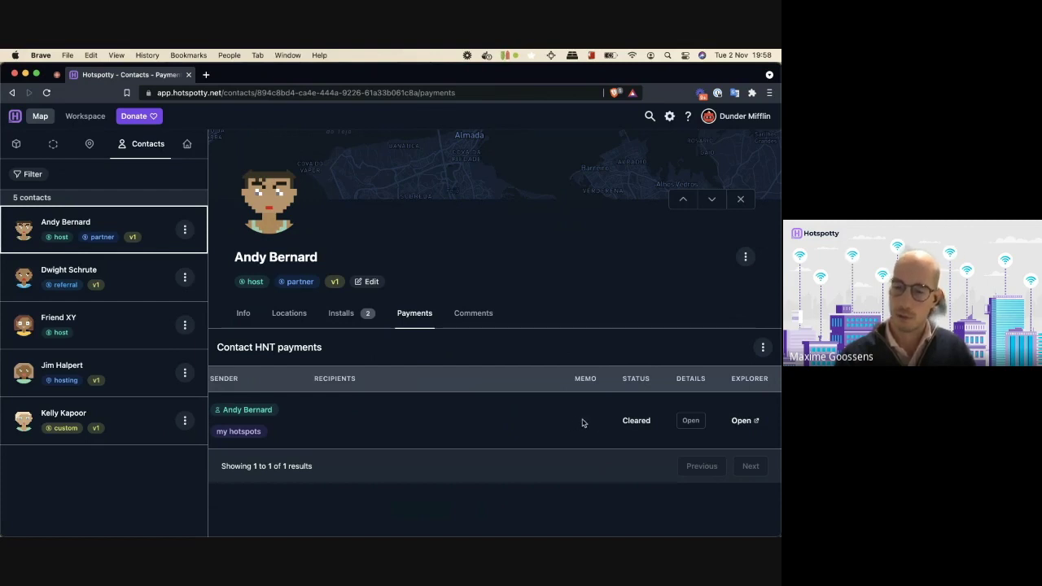
# Open October's commission report #5 from the workspace's commission reports list.
pyautogui.hscroll(-5, 589, 417)
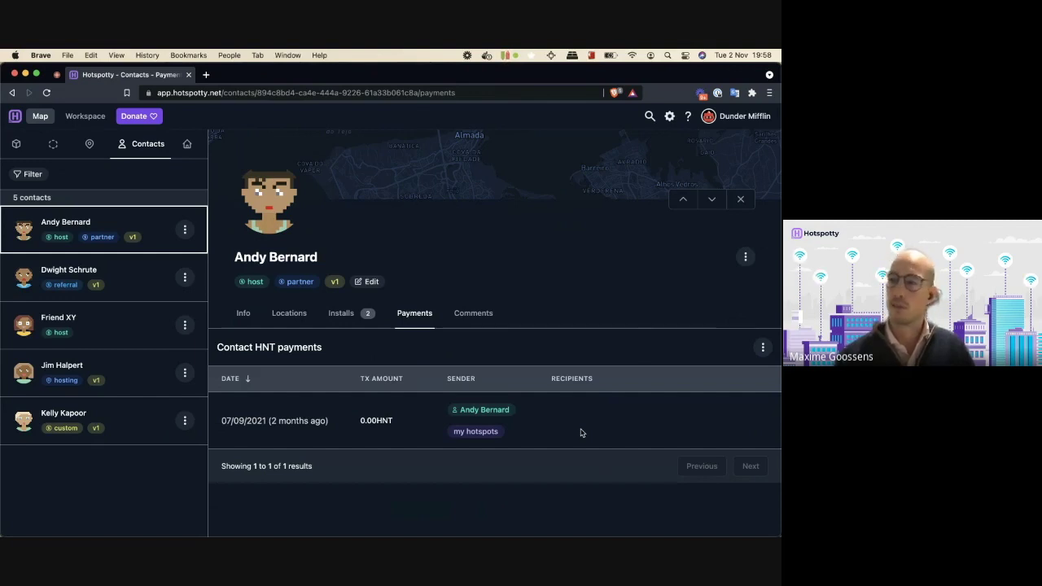
pyautogui.scroll(3, 498, 444)
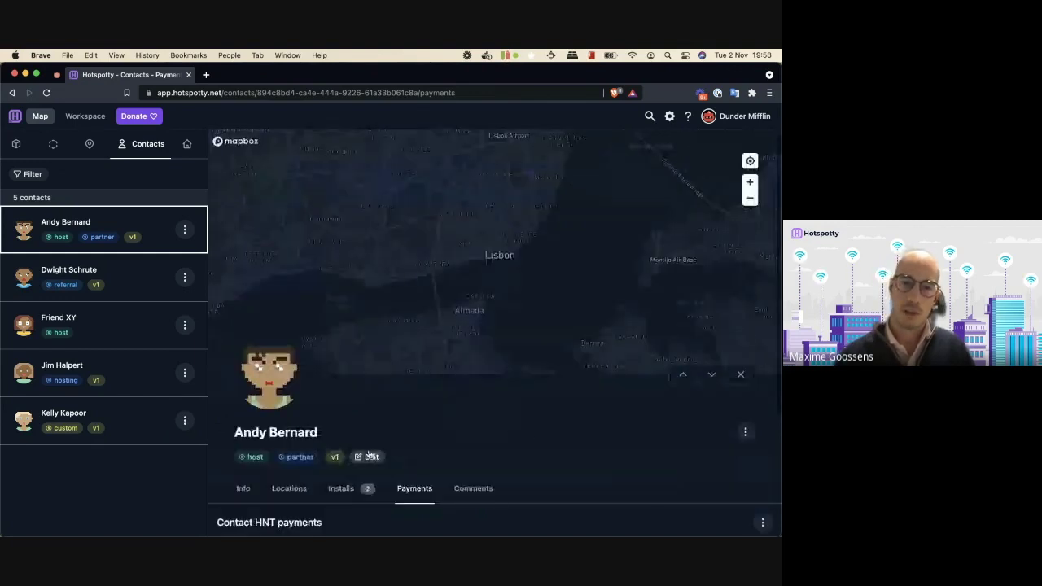
pyautogui.click(82, 116)
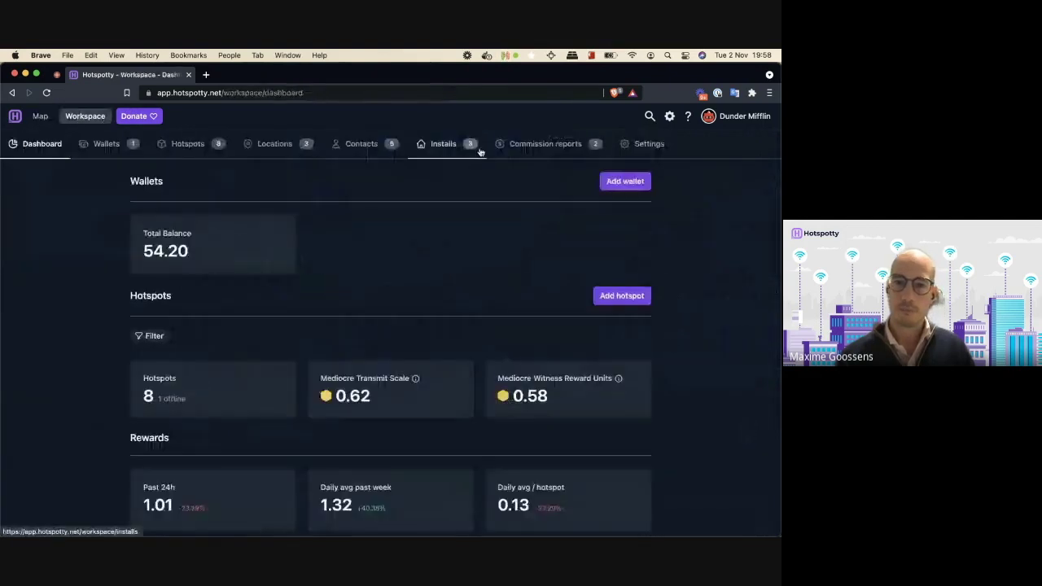
pyautogui.click(546, 145)
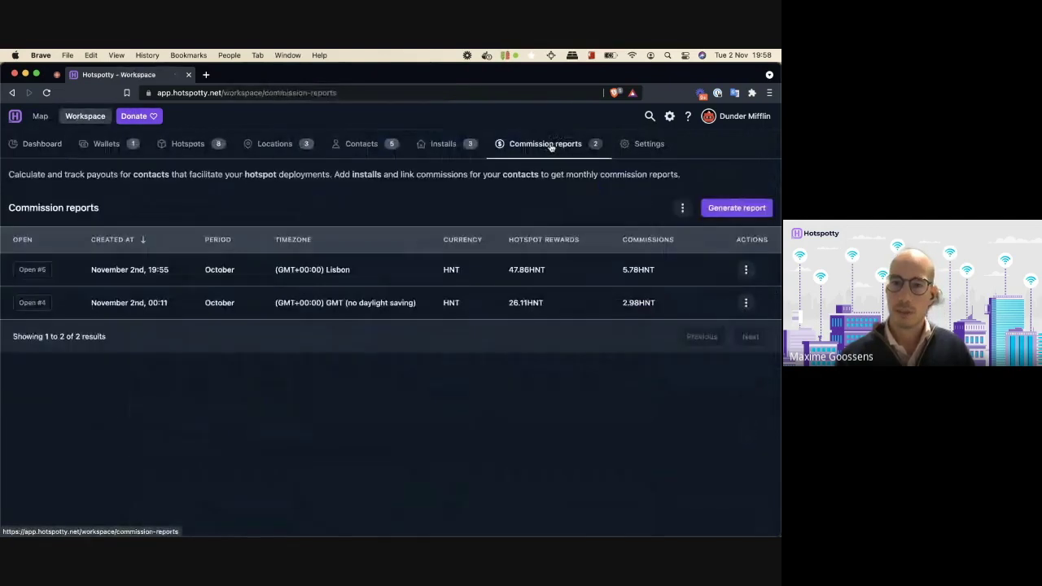
pyautogui.click(32, 269)
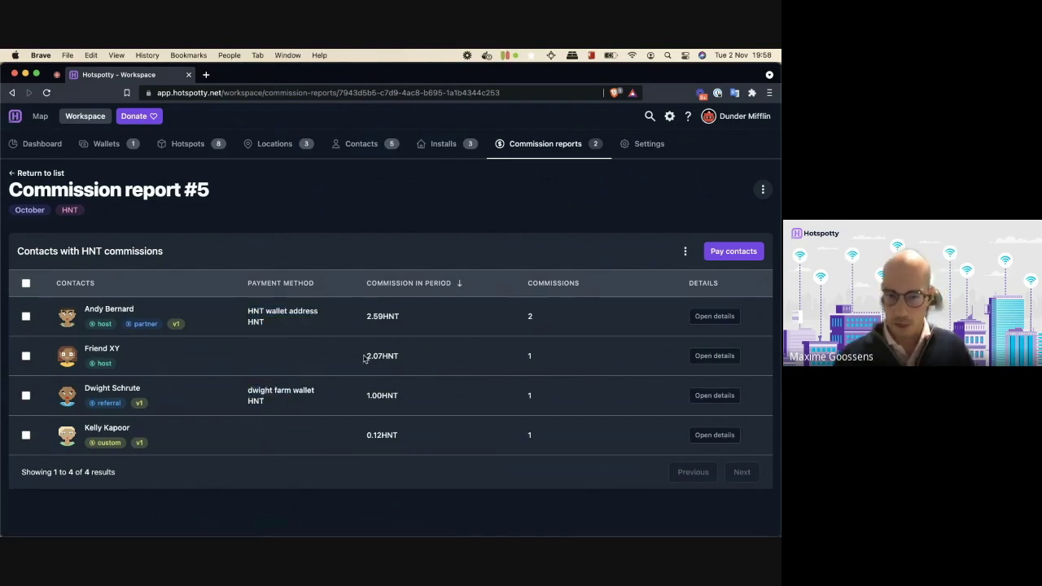
# Select the report's first and third contacts for payment, and clear both selections again.
pyautogui.click(26, 318)
pyautogui.click(25, 396)
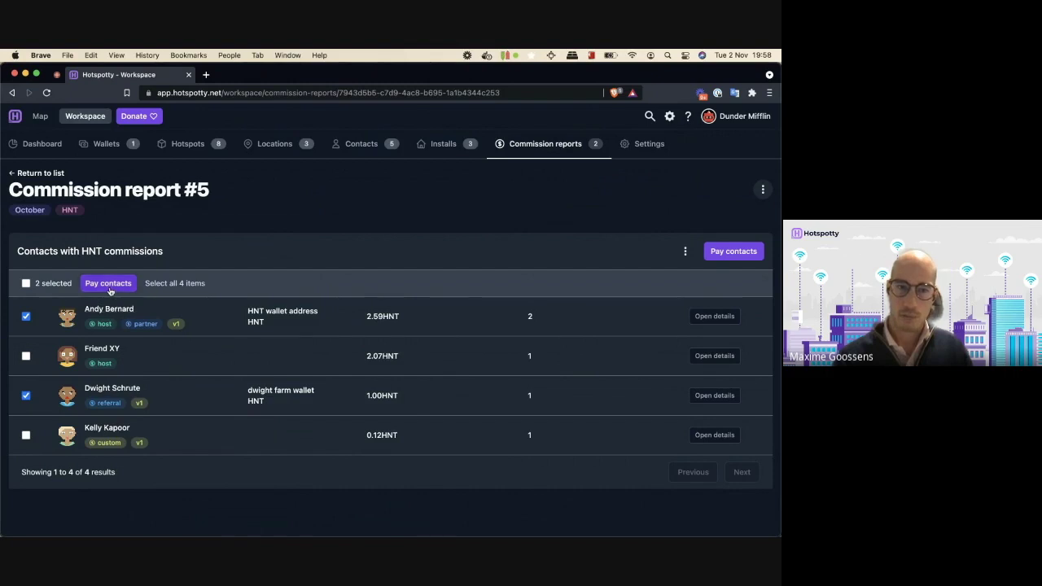
pyautogui.click(25, 396)
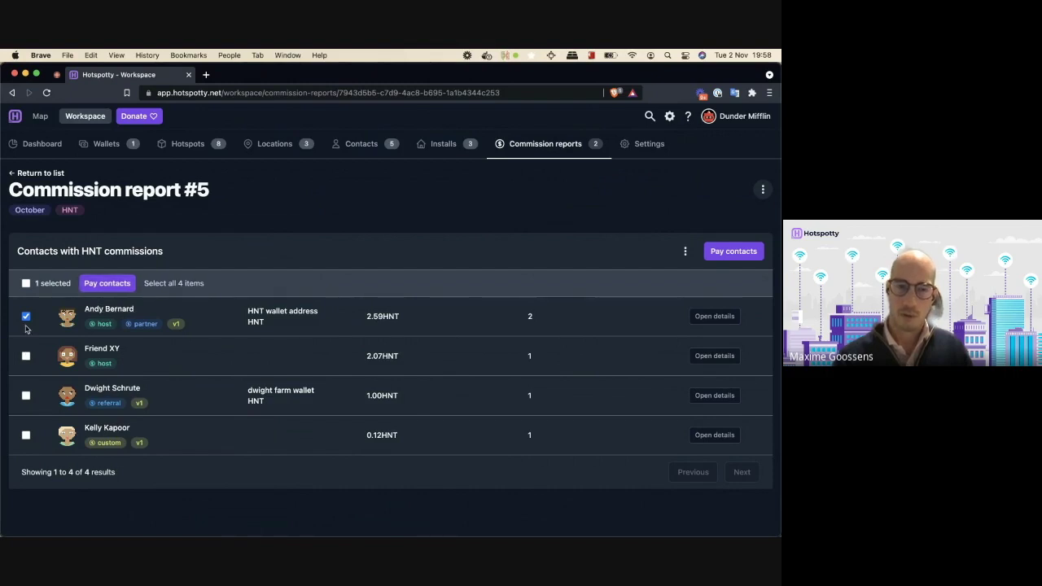
pyautogui.click(25, 317)
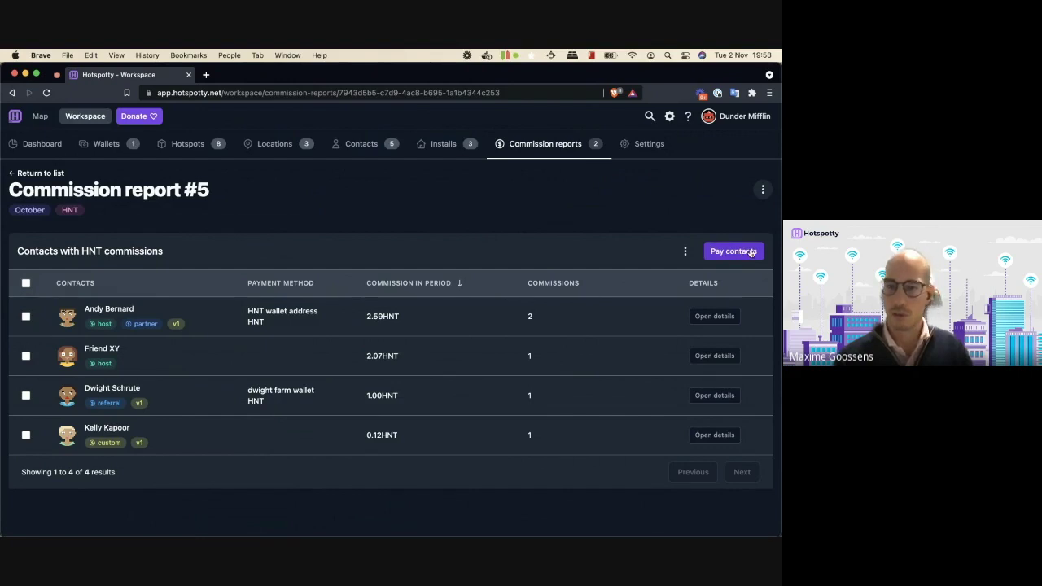
# Inspect the first contact's commission details, checking the period amount, currency and default HNT payment method.
pyautogui.click(724, 321)
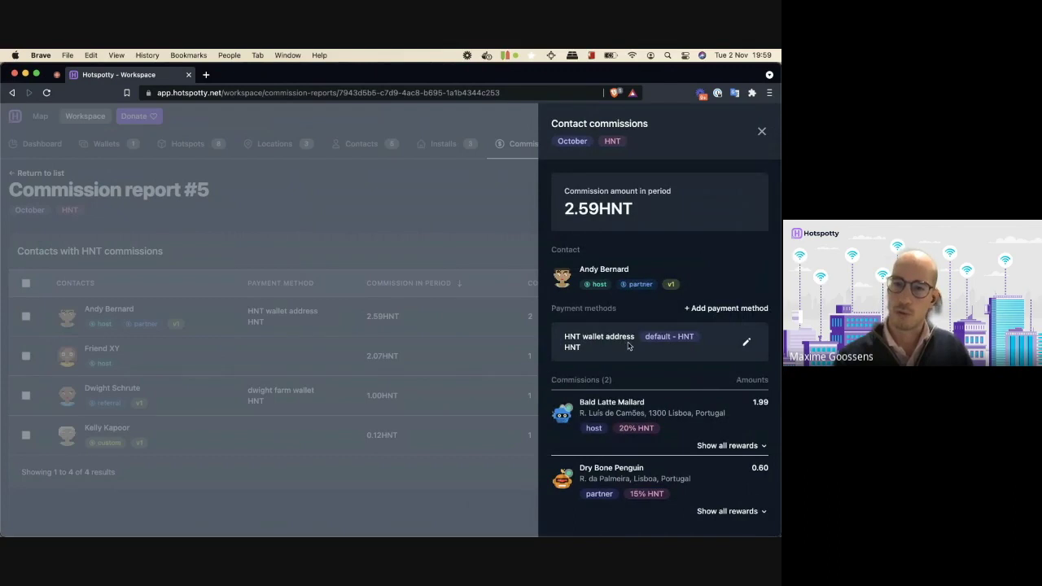
pyautogui.moveTo(562, 210); pyautogui.dragTo(681, 214)
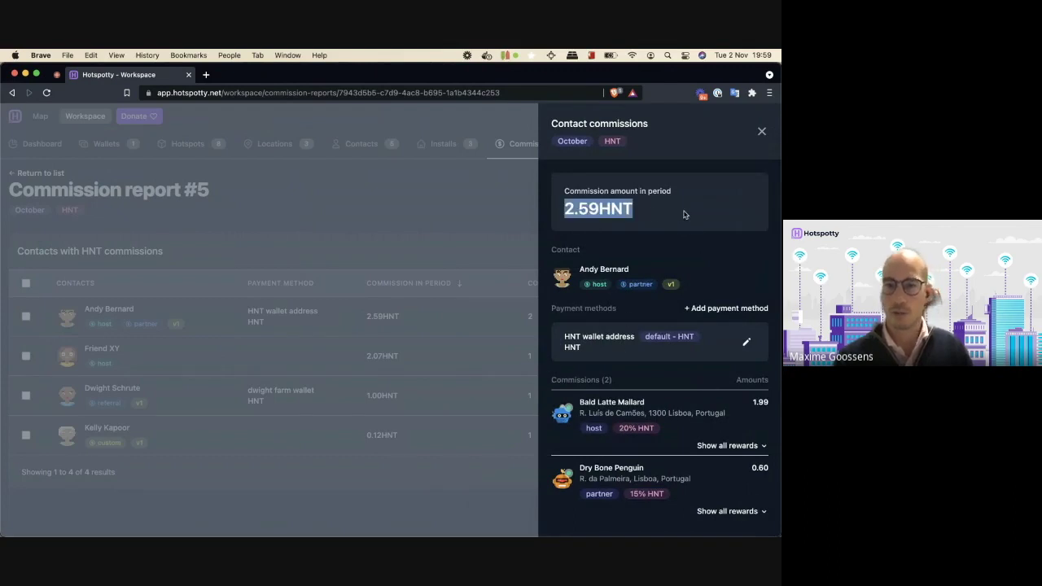
pyautogui.click(639, 213)
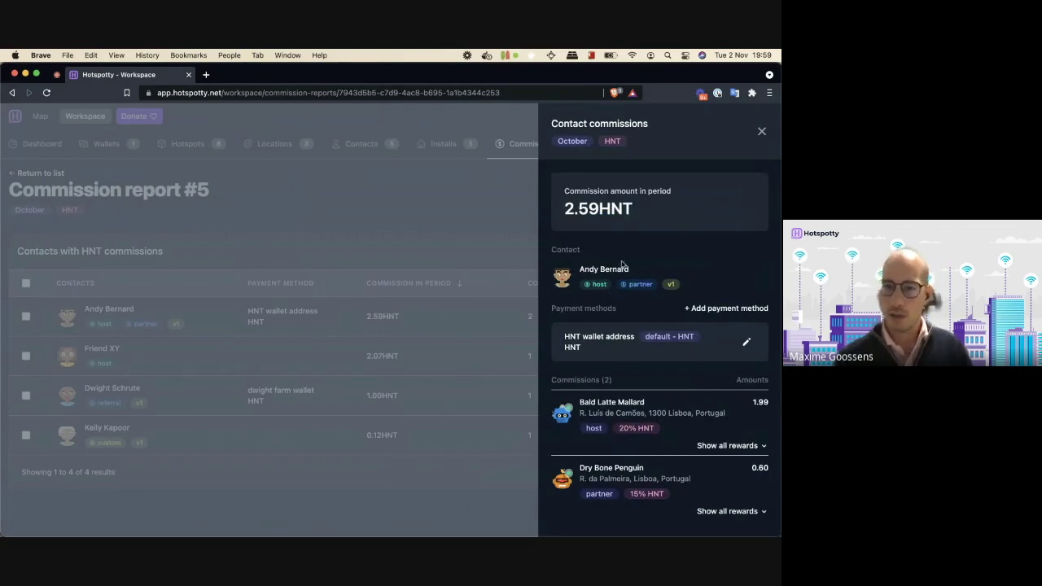
pyautogui.moveTo(558, 142); pyautogui.dragTo(620, 144)
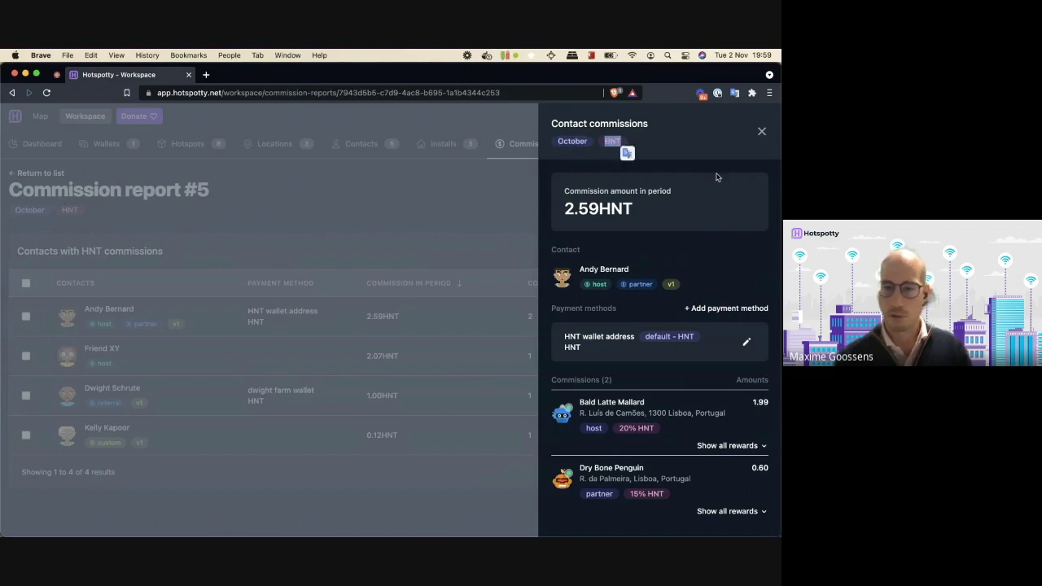
pyautogui.click(696, 149)
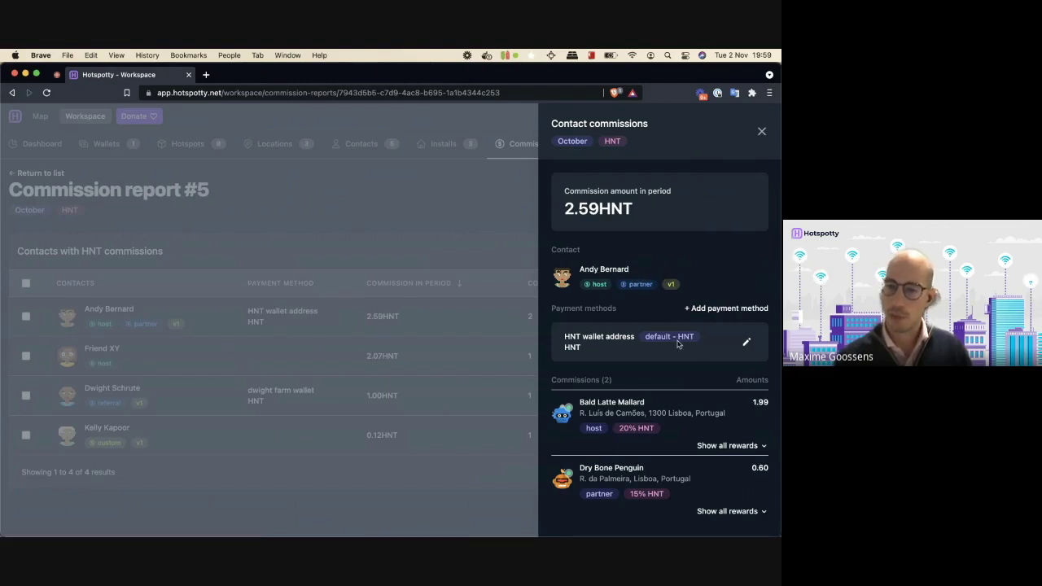
pyautogui.click(745, 342)
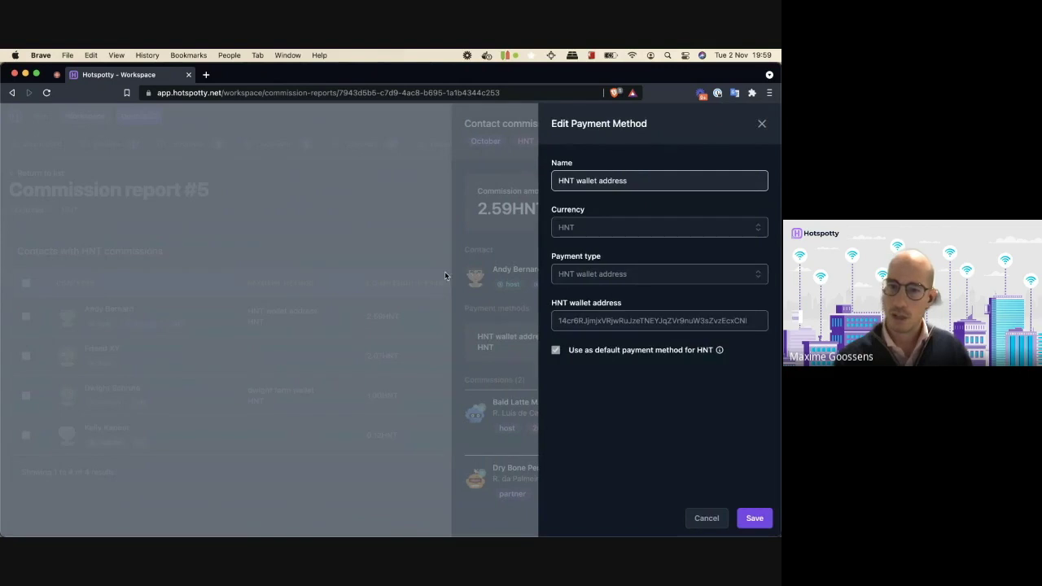
pyautogui.click(445, 275)
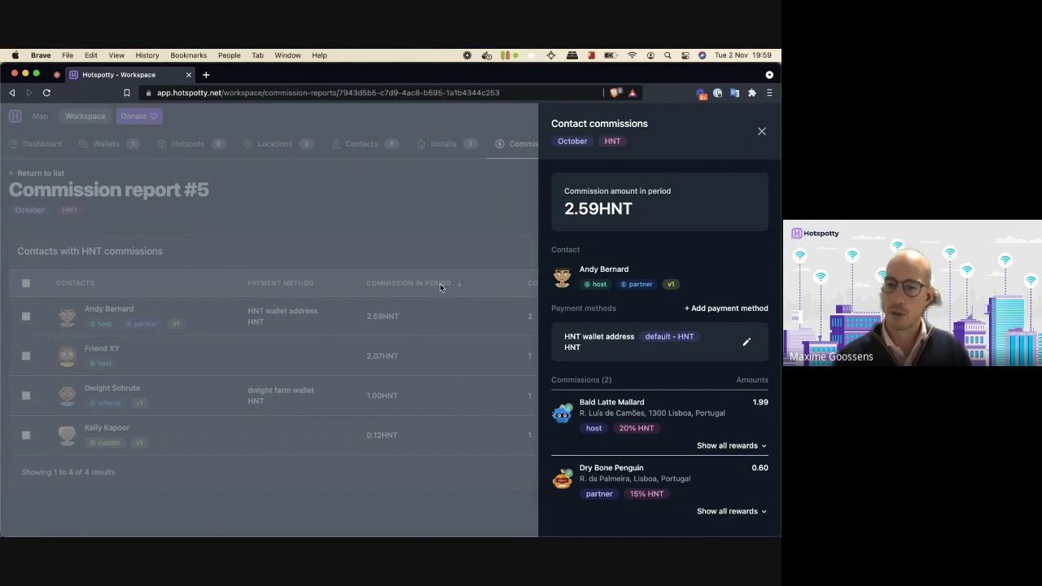
# Examine the individual October rewards behind the contact's Bald Latte Mallard commission, and close the commission details.
pyautogui.click(735, 446)
pyautogui.scroll(-3, 749, 439)
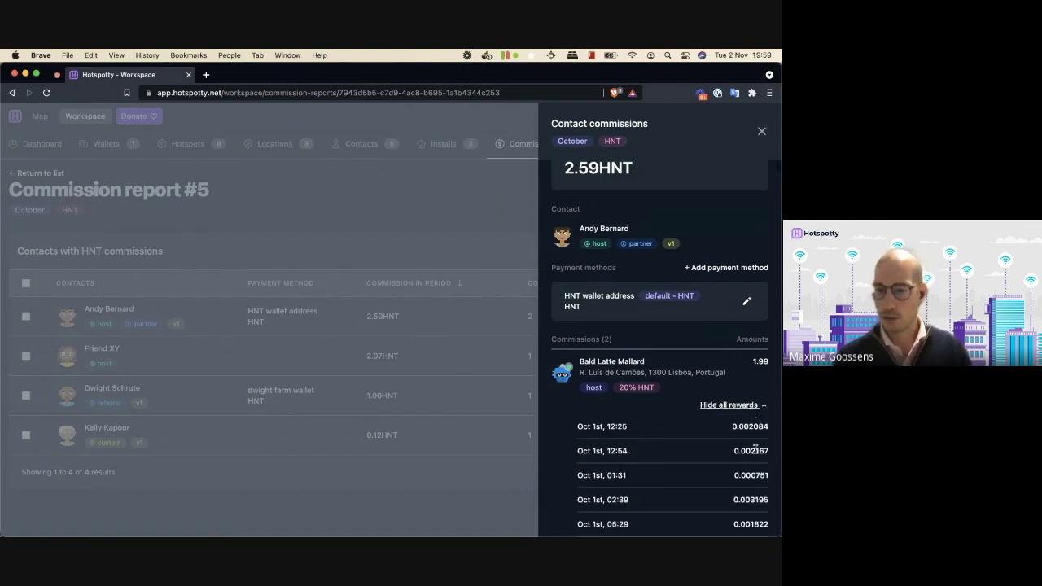
pyautogui.scroll(-8, 722, 365)
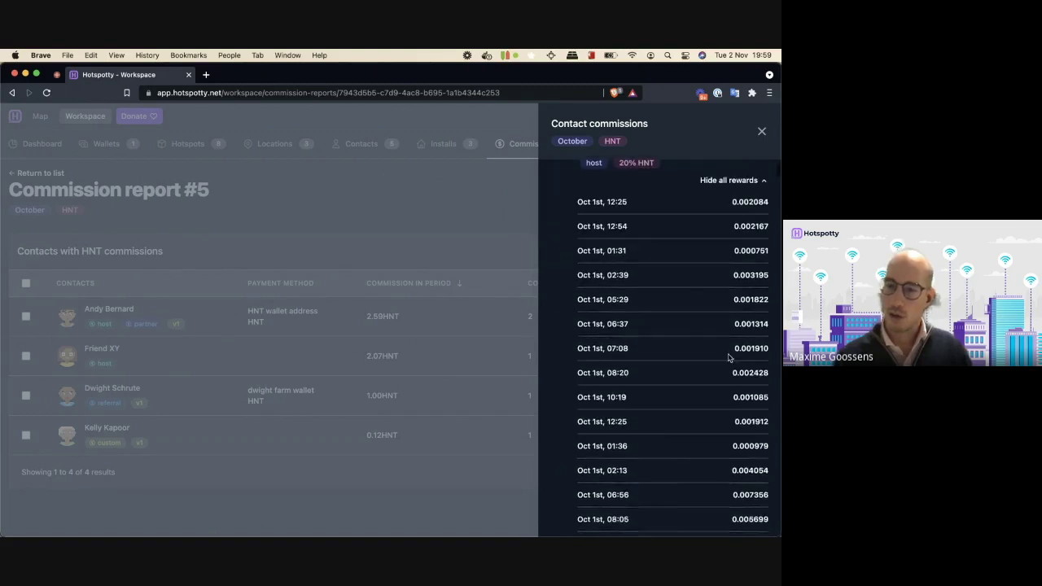
pyautogui.scroll(-15, 746, 287)
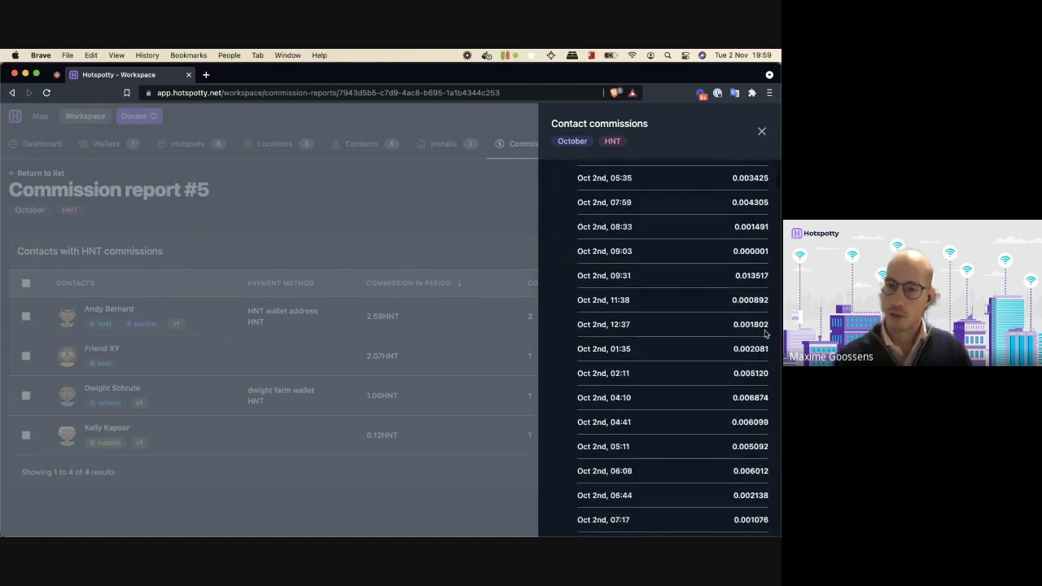
pyautogui.scroll(15, 644, 377)
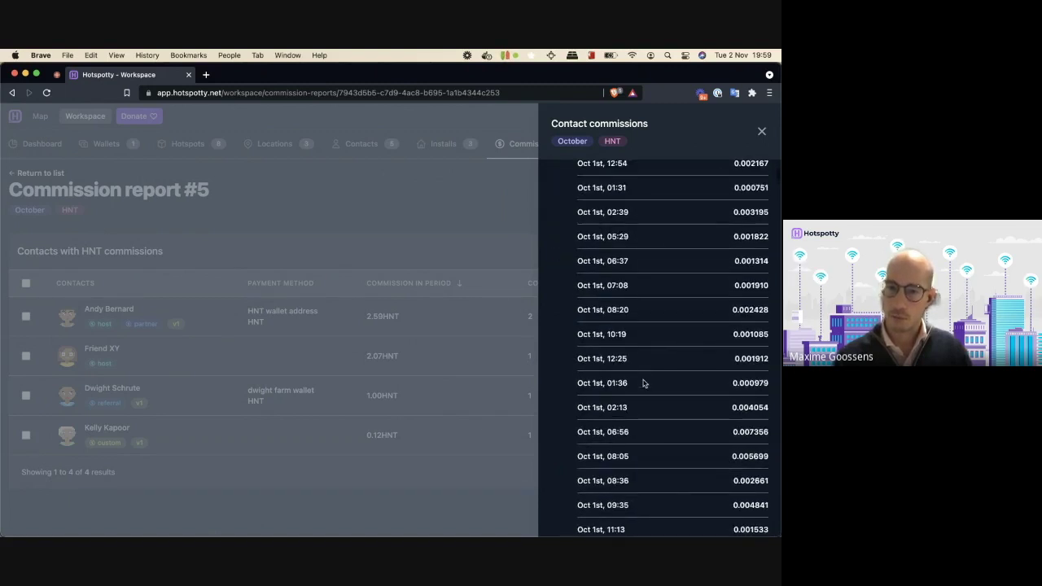
pyautogui.scroll(2, 642, 388)
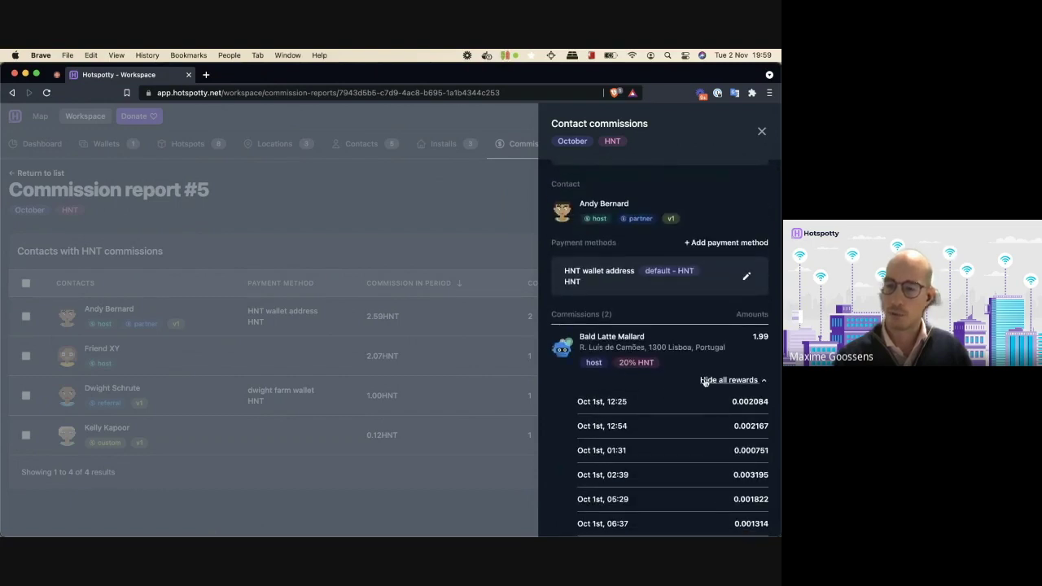
pyautogui.click(751, 382)
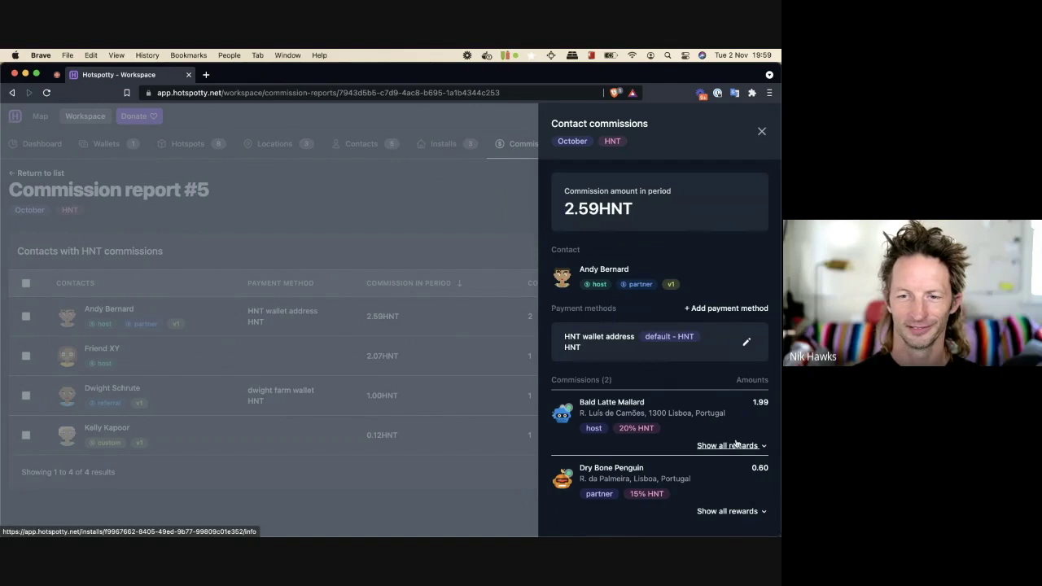
pyautogui.click(385, 342)
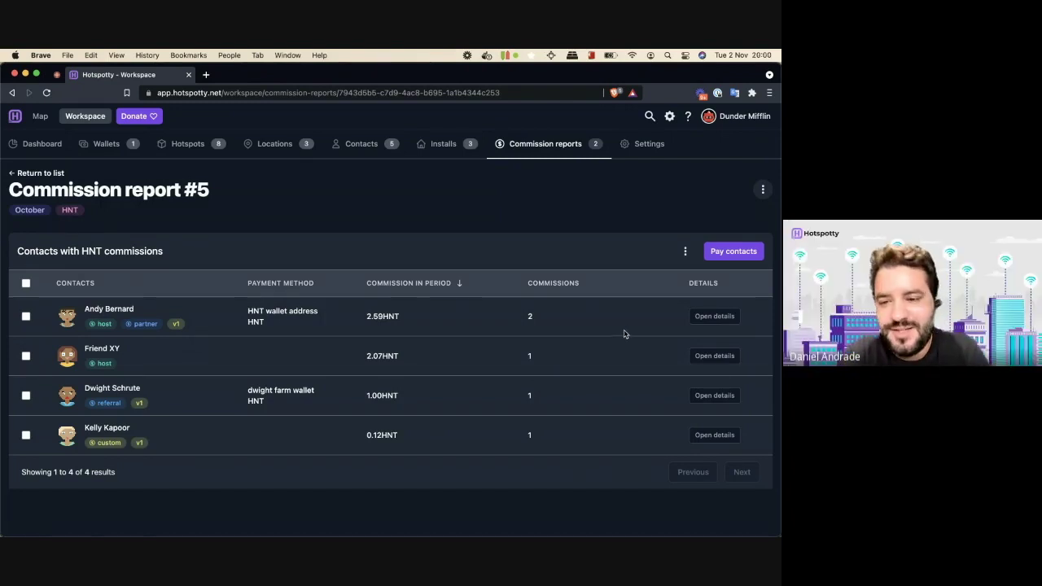
# Open the payment summary for all contacts in the report and examine its valid and invalid contacts.
pyautogui.click(735, 253)
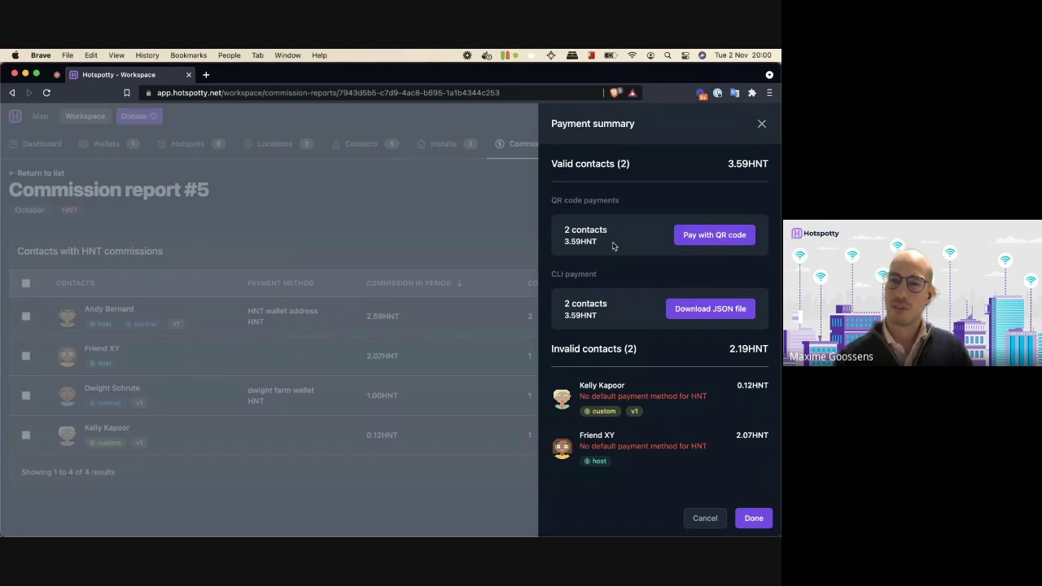
pyautogui.moveTo(543, 167); pyautogui.dragTo(660, 166)
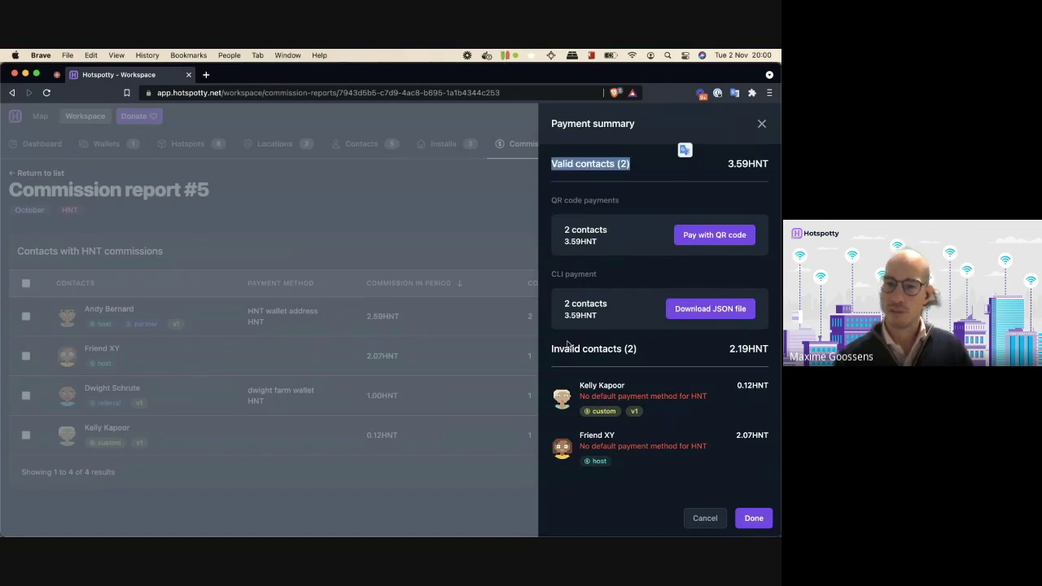
pyautogui.moveTo(548, 355); pyautogui.dragTo(679, 346)
pyautogui.click(679, 334)
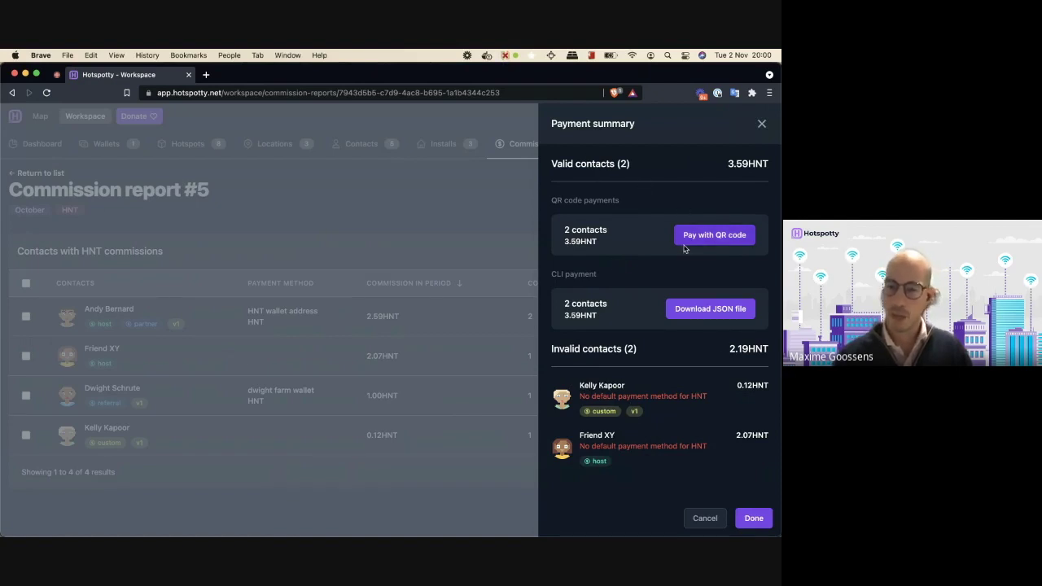
# View the new payment method form for the first invalid contact and return to the payment summary without saving.
pyautogui.click(673, 398)
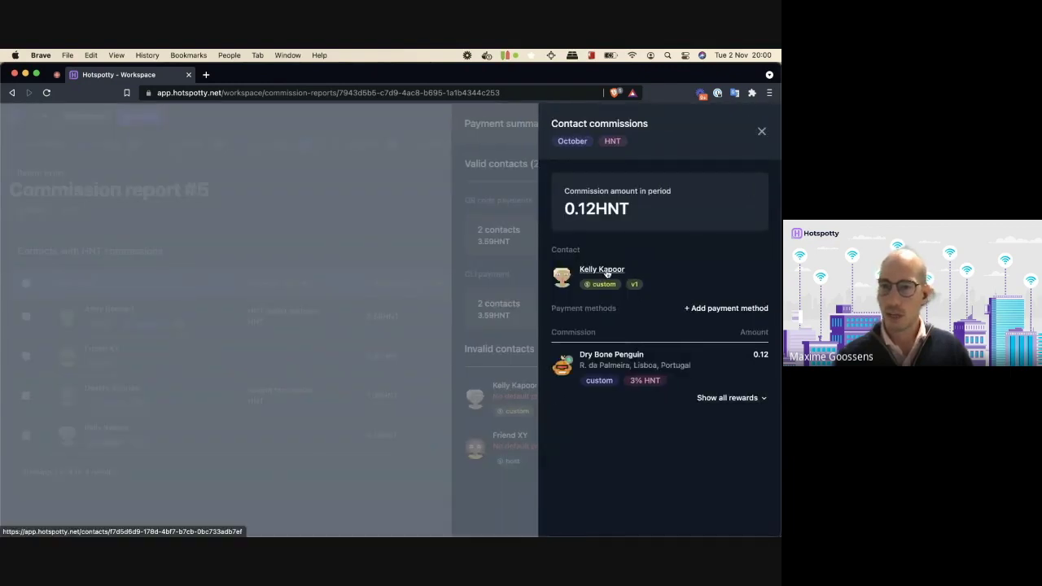
pyautogui.click(725, 308)
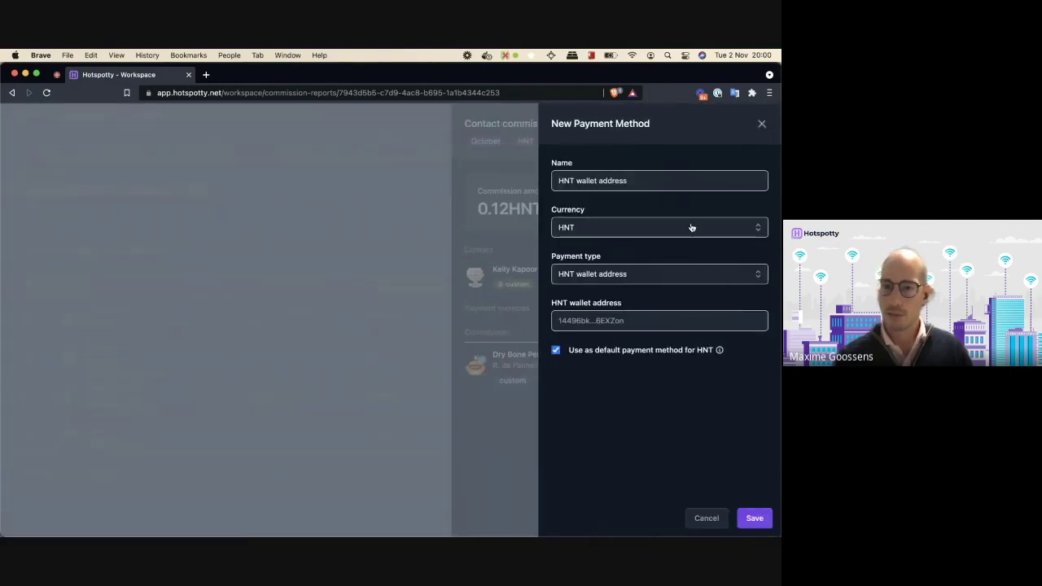
pyautogui.click(588, 319)
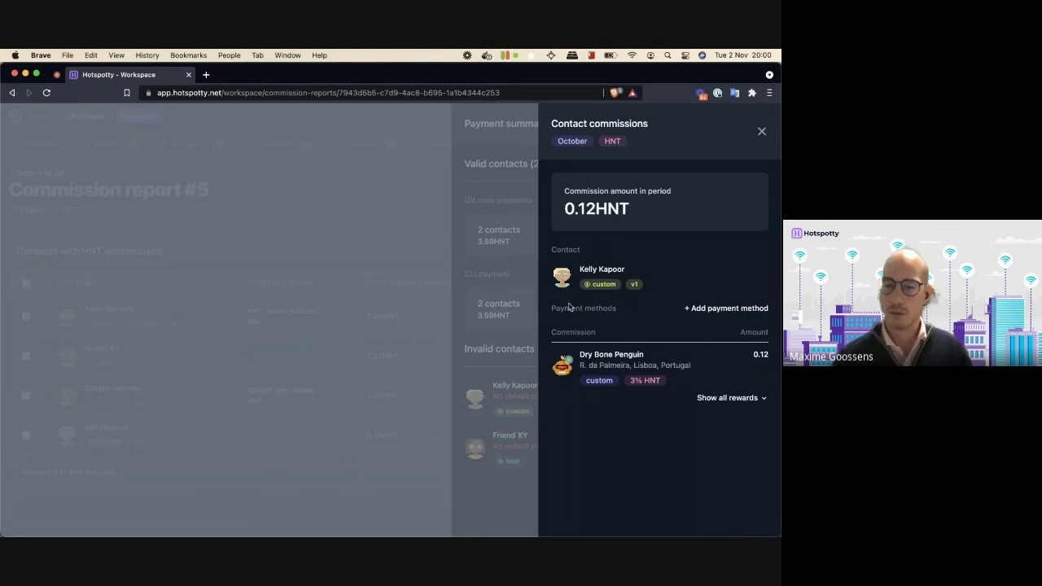
pyautogui.click(485, 348)
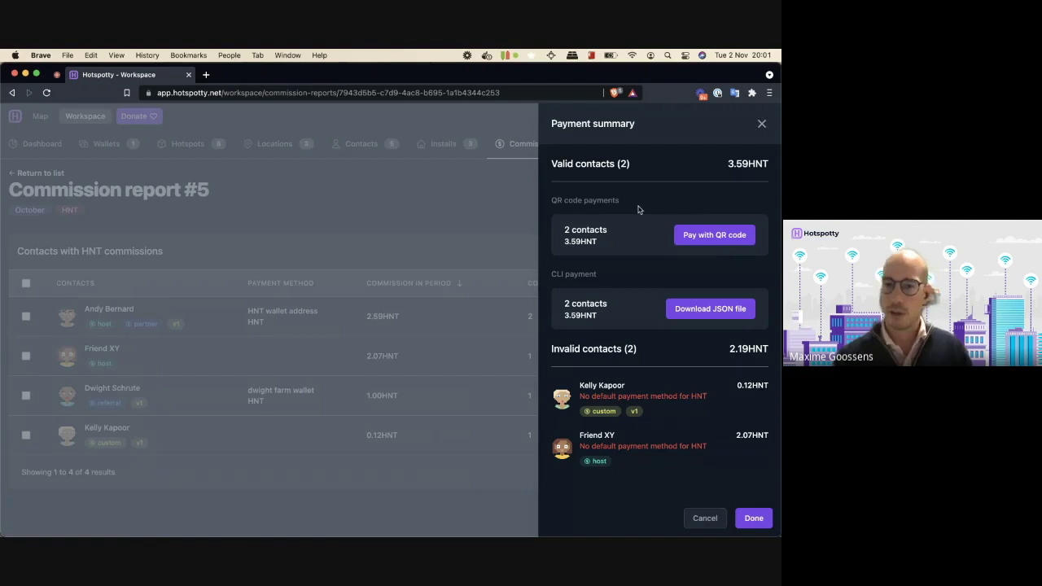
# View the QR code for paying the valid contacts, check the first contact's commissions from it, and return to the payment summary.
pyautogui.click(727, 237)
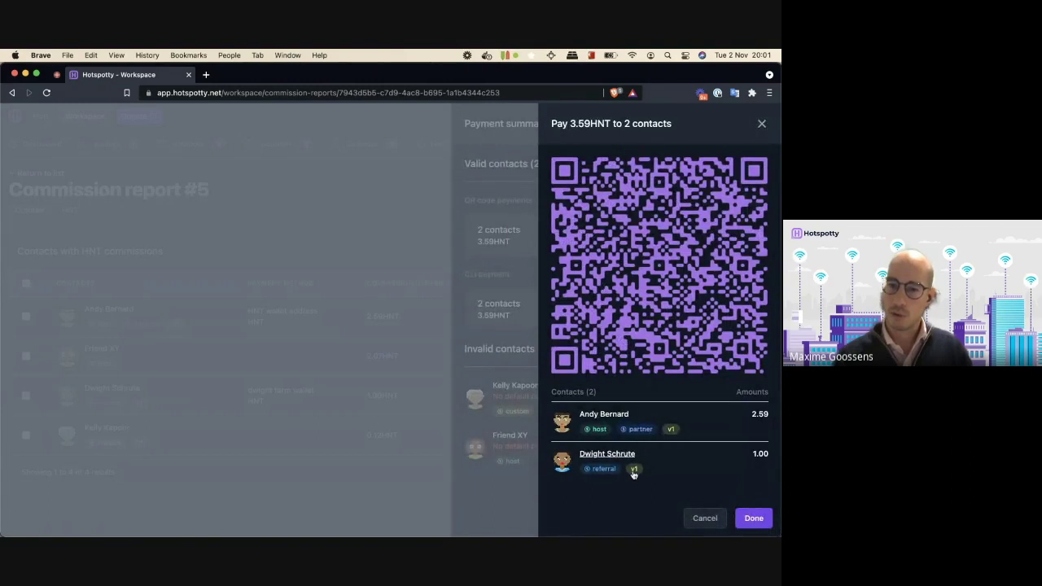
pyautogui.click(604, 417)
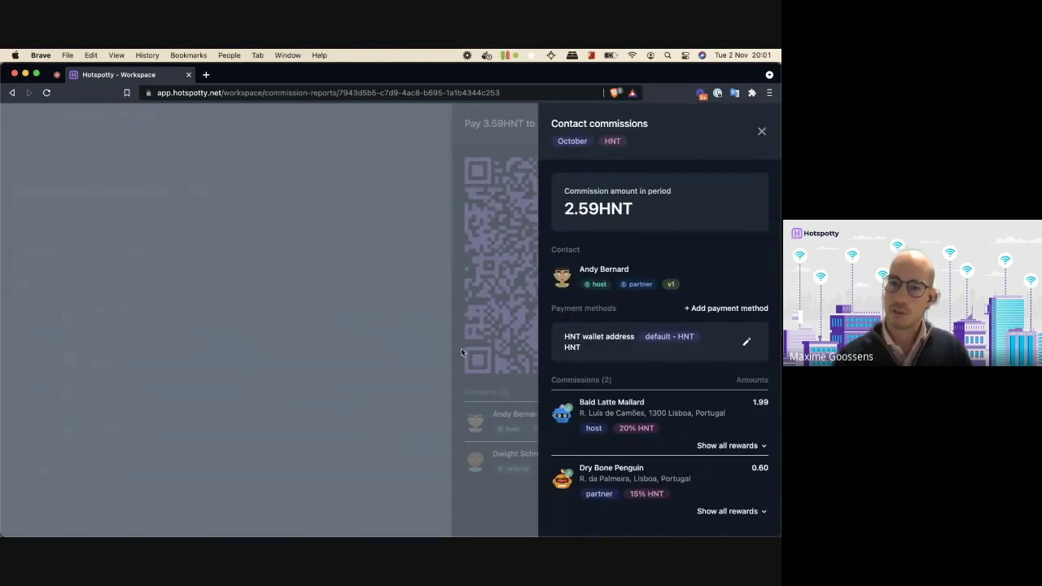
pyautogui.click(461, 347)
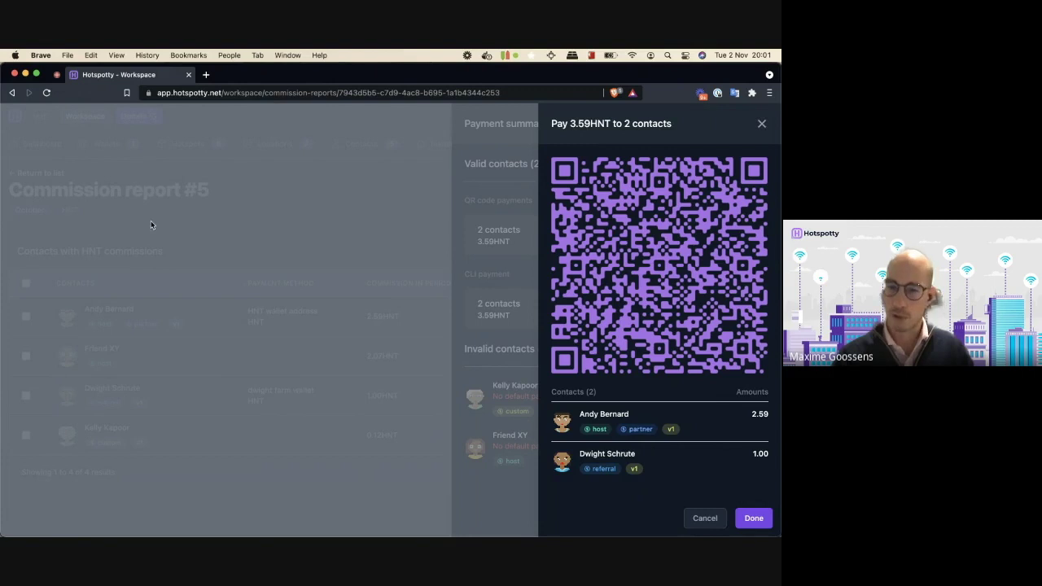
pyautogui.click(517, 321)
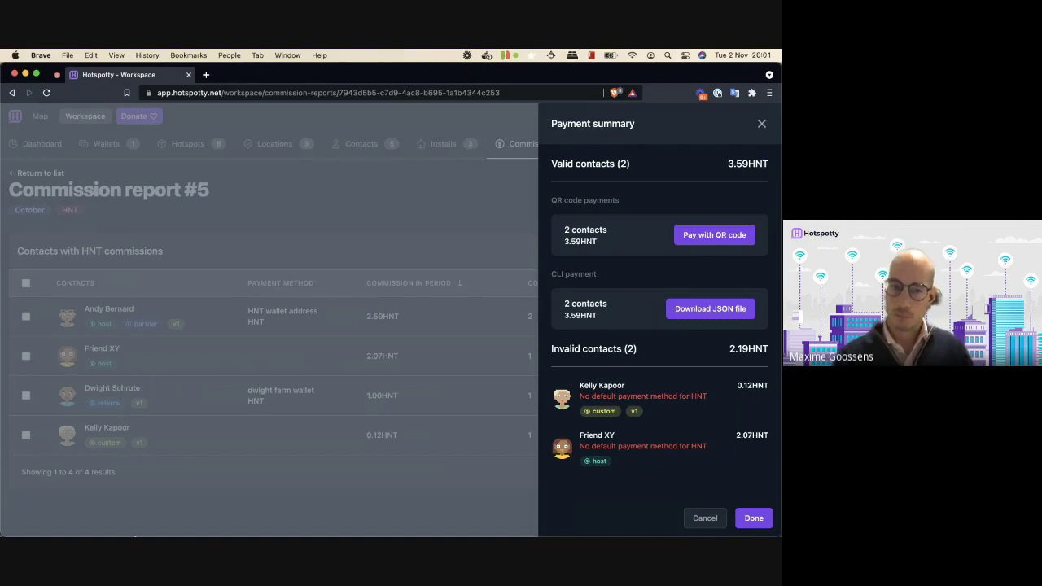
pyautogui.click(693, 235)
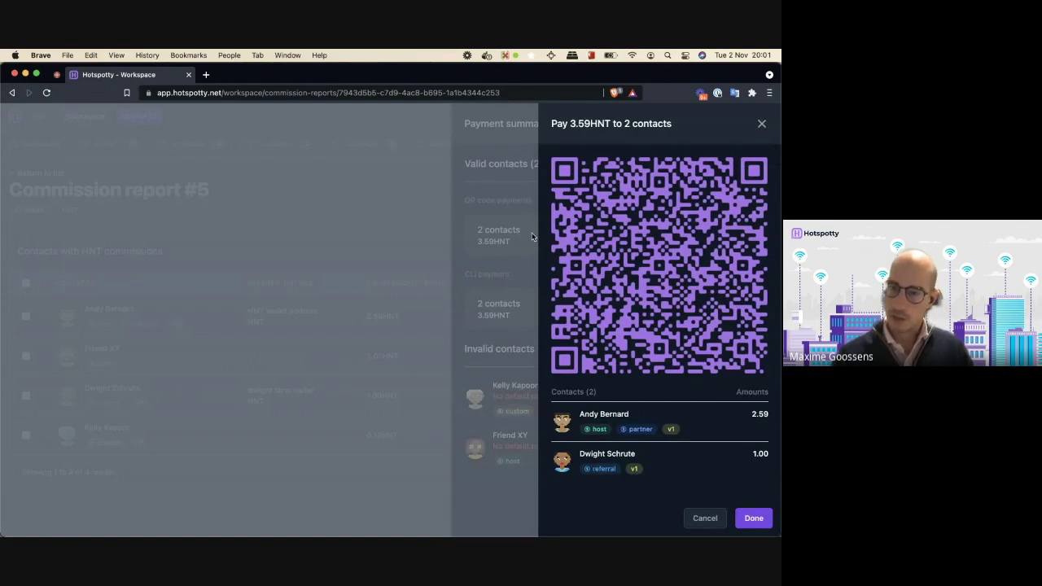
pyautogui.click(460, 284)
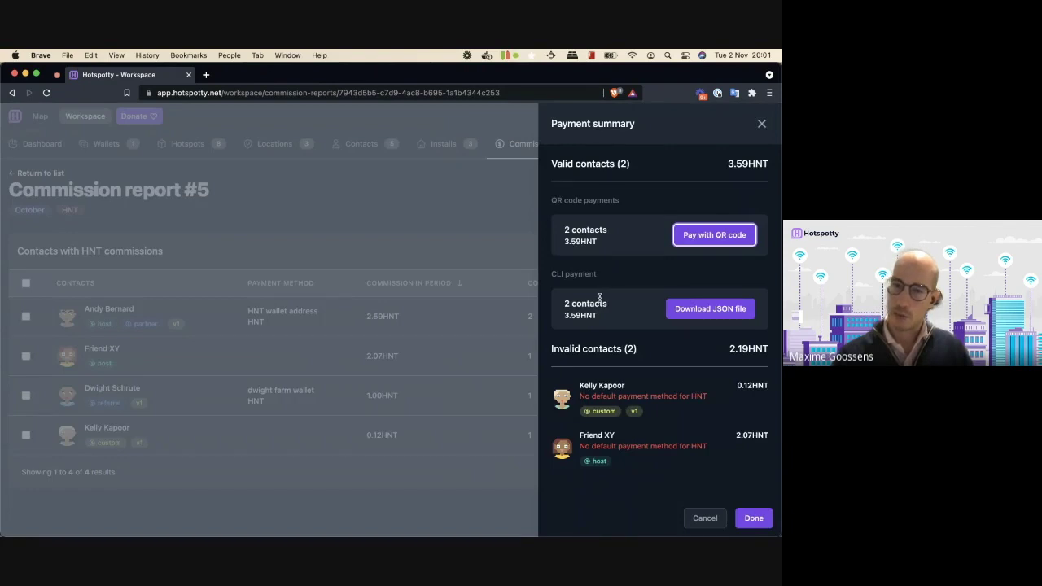
# View the QR code and the individual amounts for paying the valid contacts, and return to the payment summary.
pyautogui.click(641, 234)
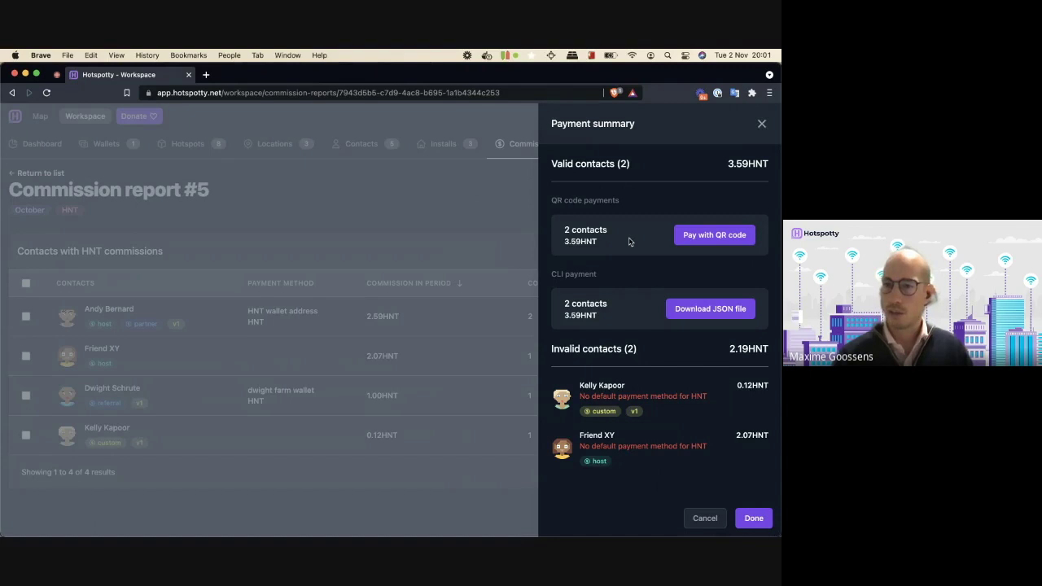
pyautogui.click(720, 239)
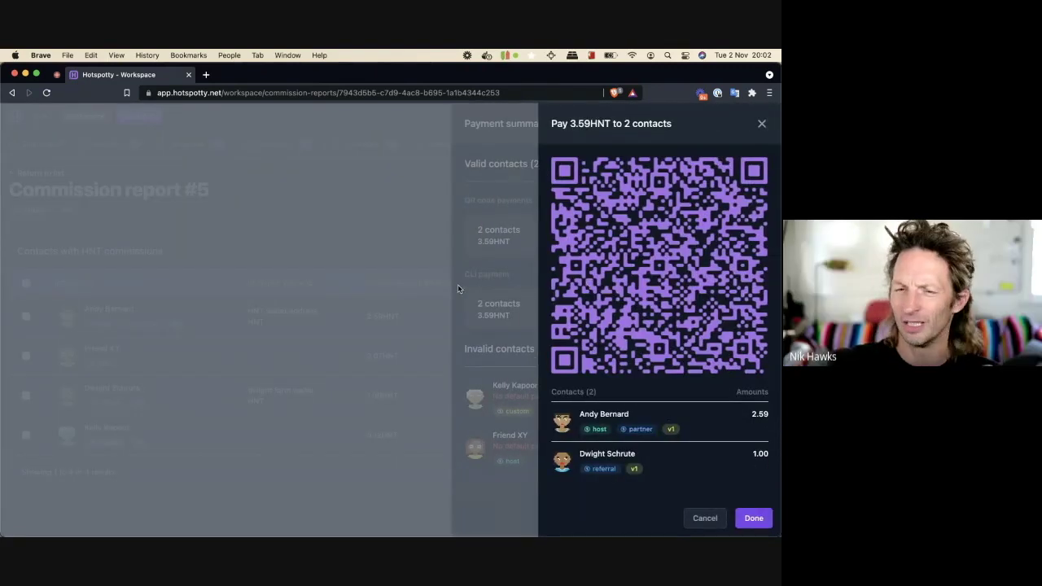
pyautogui.click(457, 288)
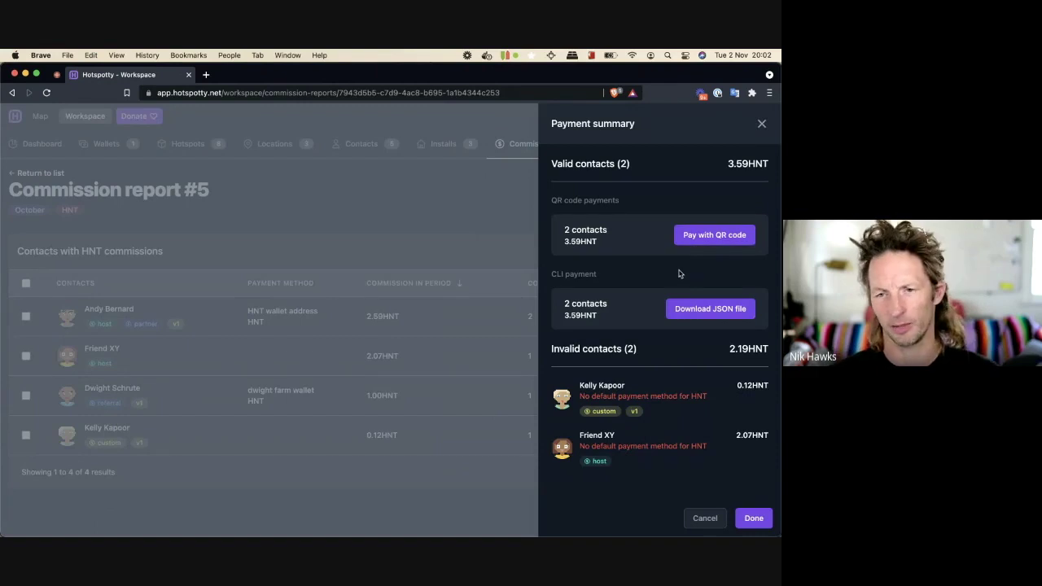
pyautogui.click(714, 238)
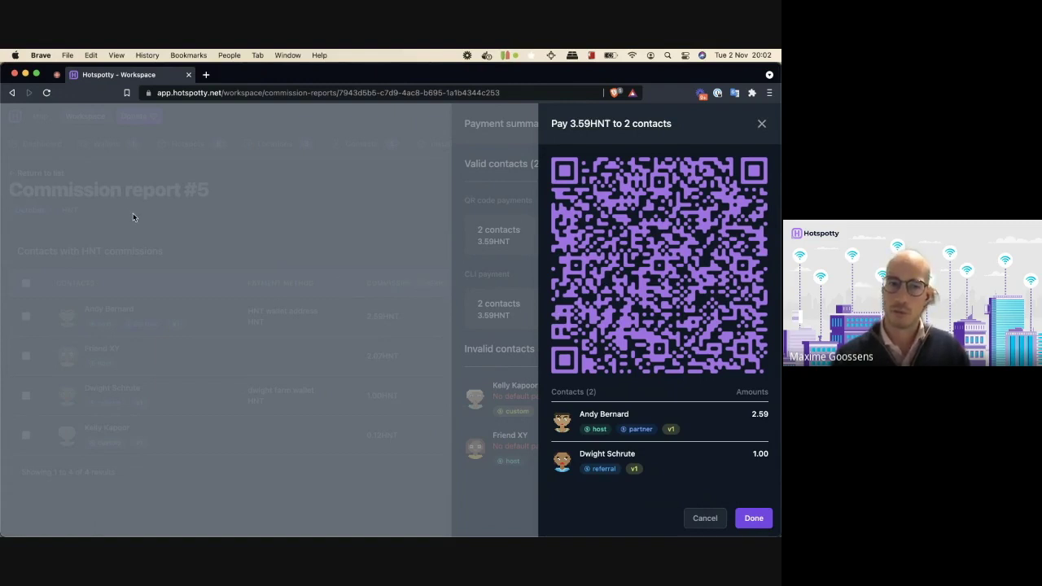
pyautogui.click(450, 280)
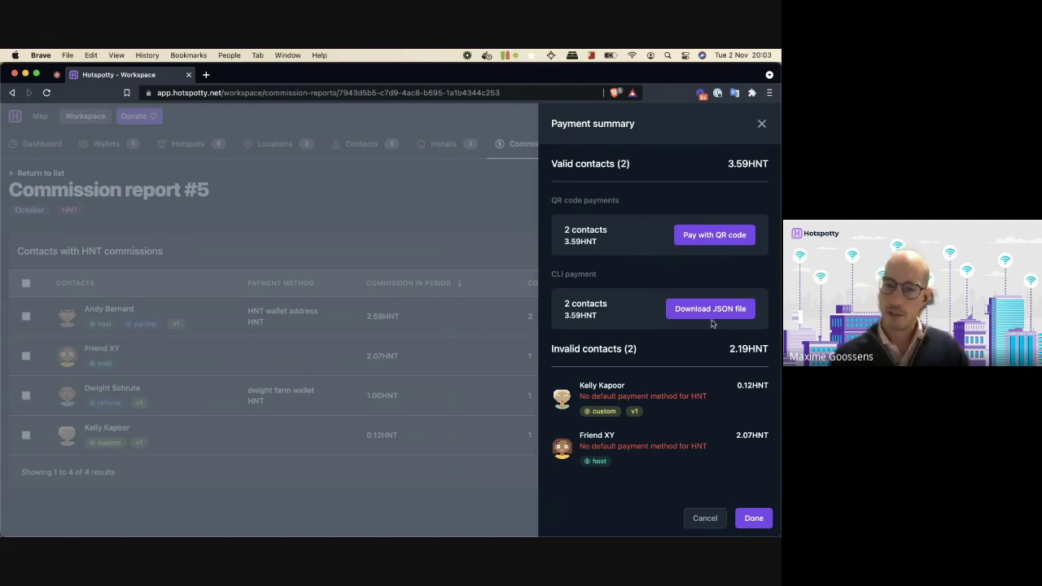
# Save the CLI payment JSON file for the valid contacts to the Downloads folder and open the downloaded file.
pyautogui.click(741, 314)
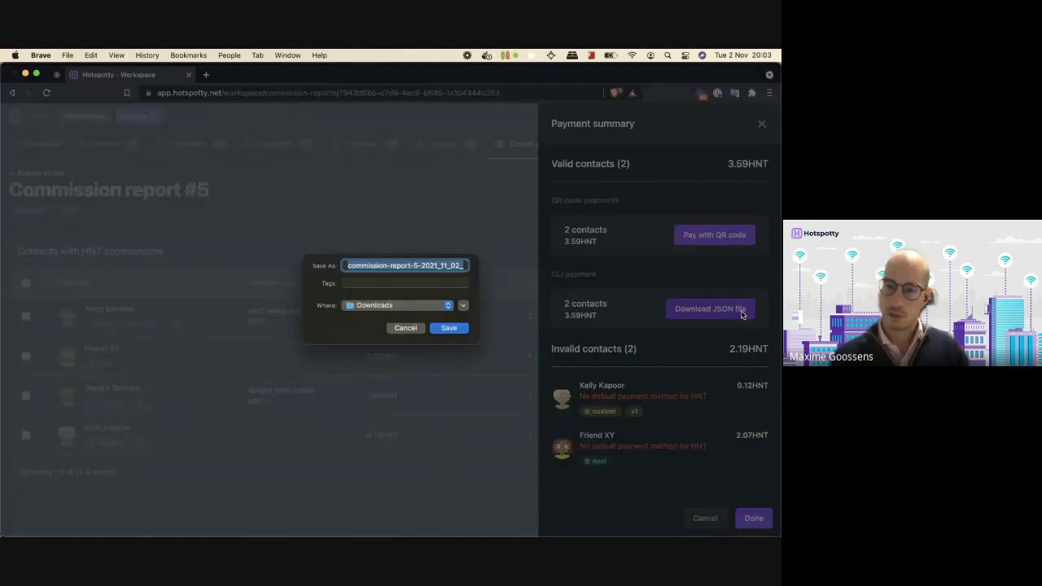
pyautogui.click(447, 330)
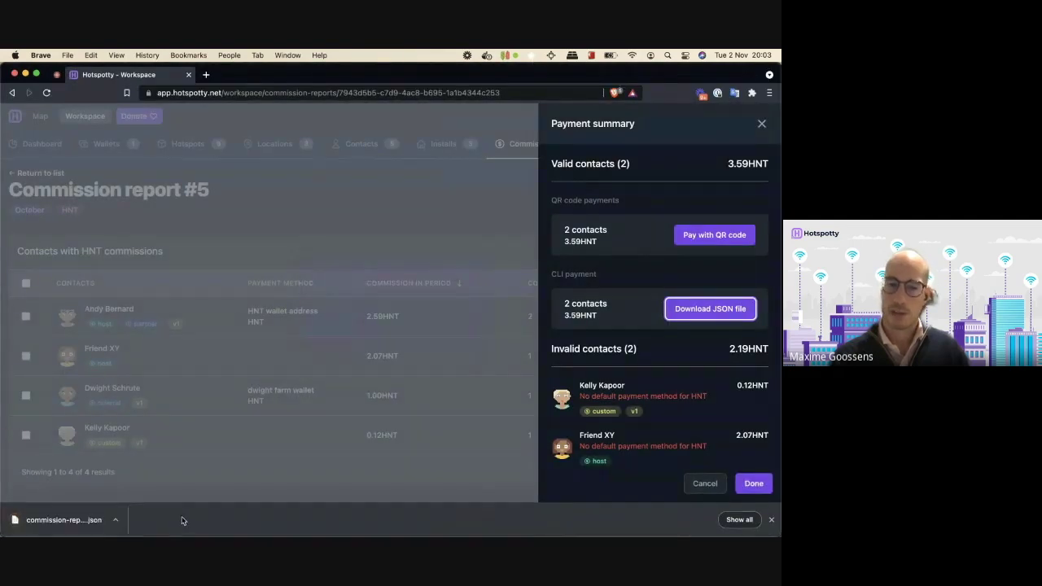
pyautogui.click(63, 523)
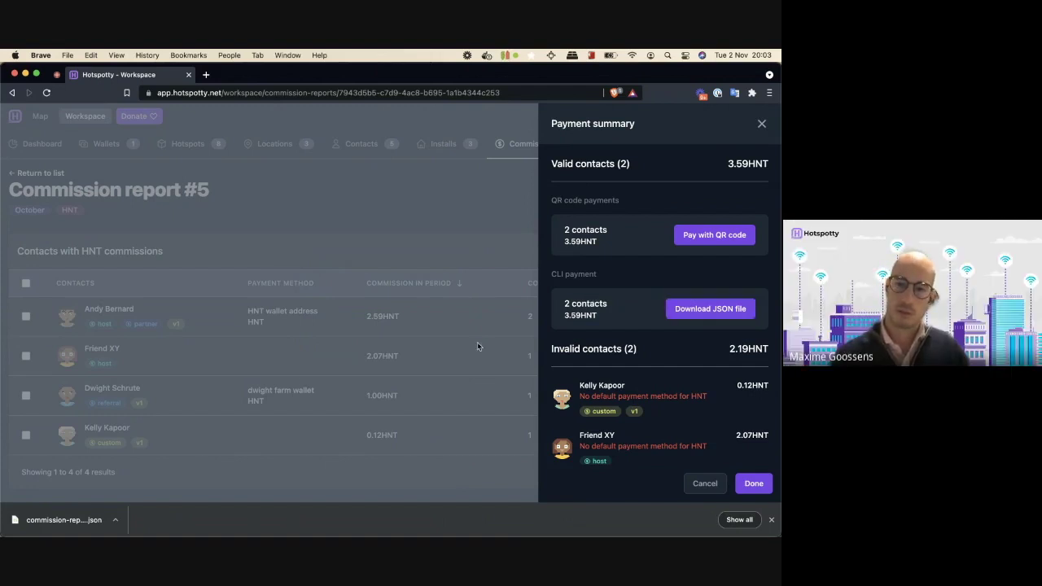
pyautogui.click(77, 525)
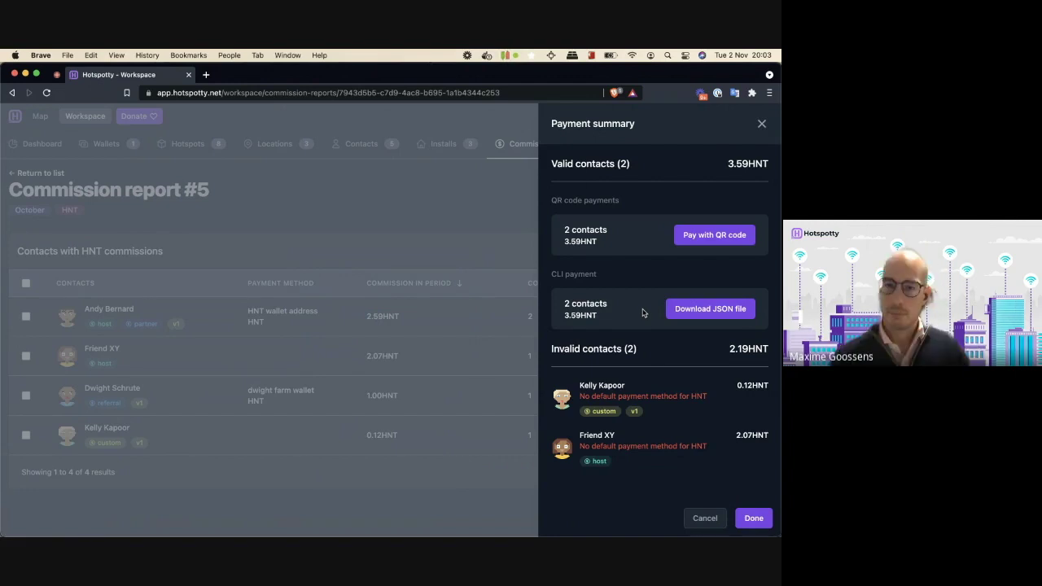
pyautogui.click(445, 277)
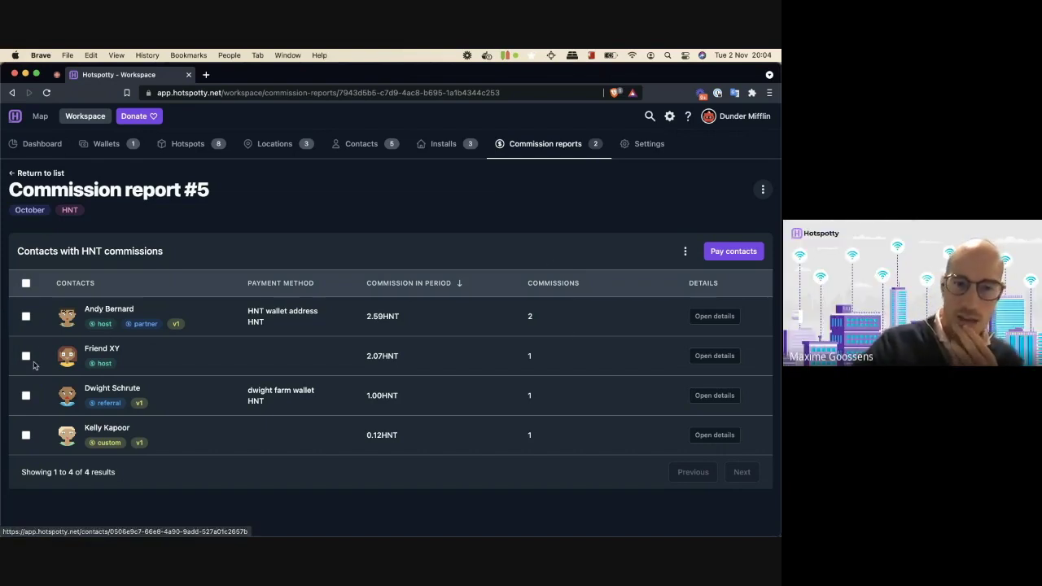
# Select all contacts in the commission report except the last two.
pyautogui.click(25, 317)
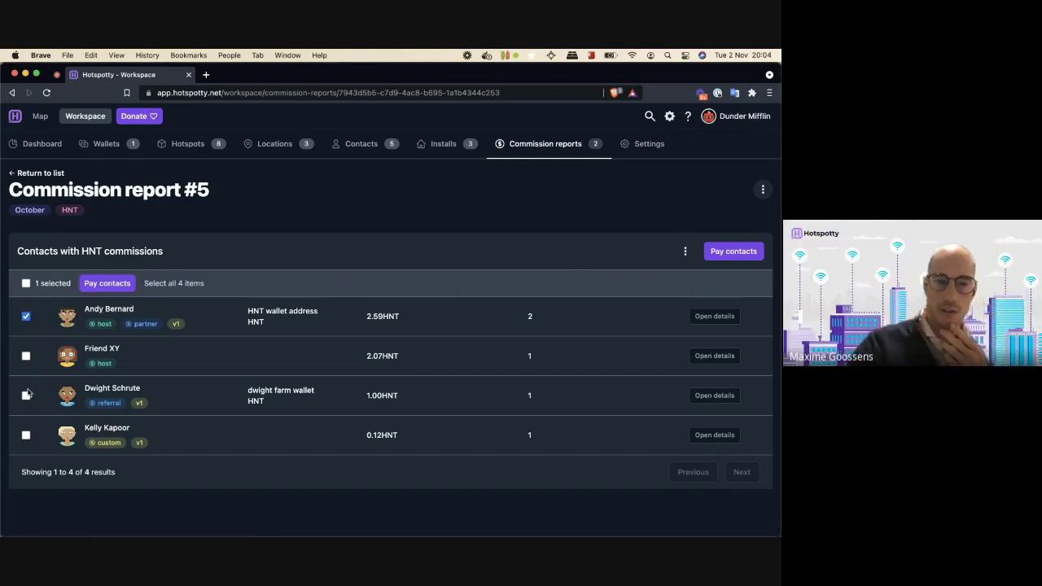
pyautogui.click(25, 316)
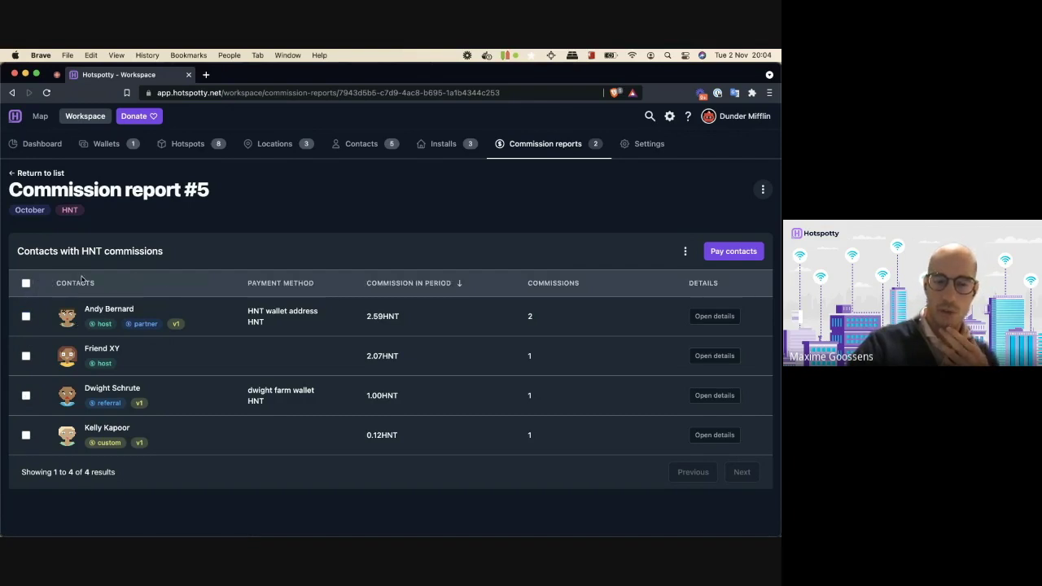
pyautogui.click(26, 283)
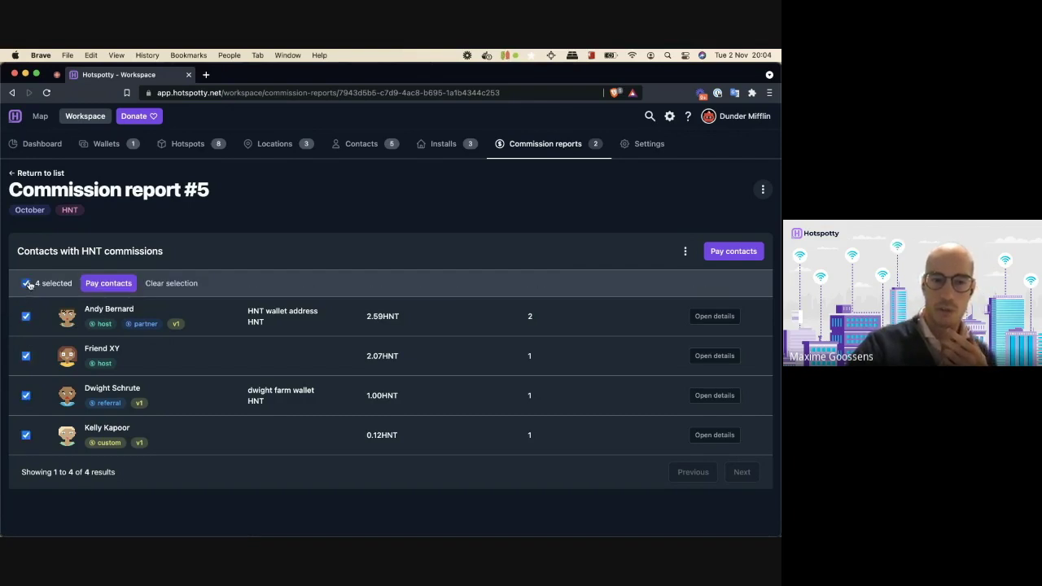
pyautogui.click(26, 436)
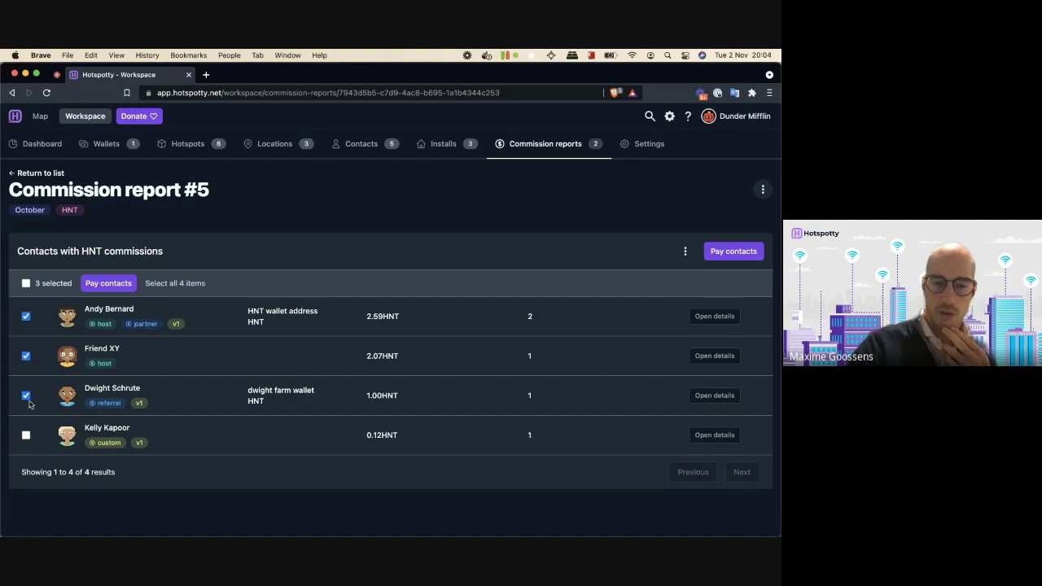
pyautogui.click(26, 396)
# View the payment summary from the report and clear the contact selection after closing it.
pyautogui.click(733, 251)
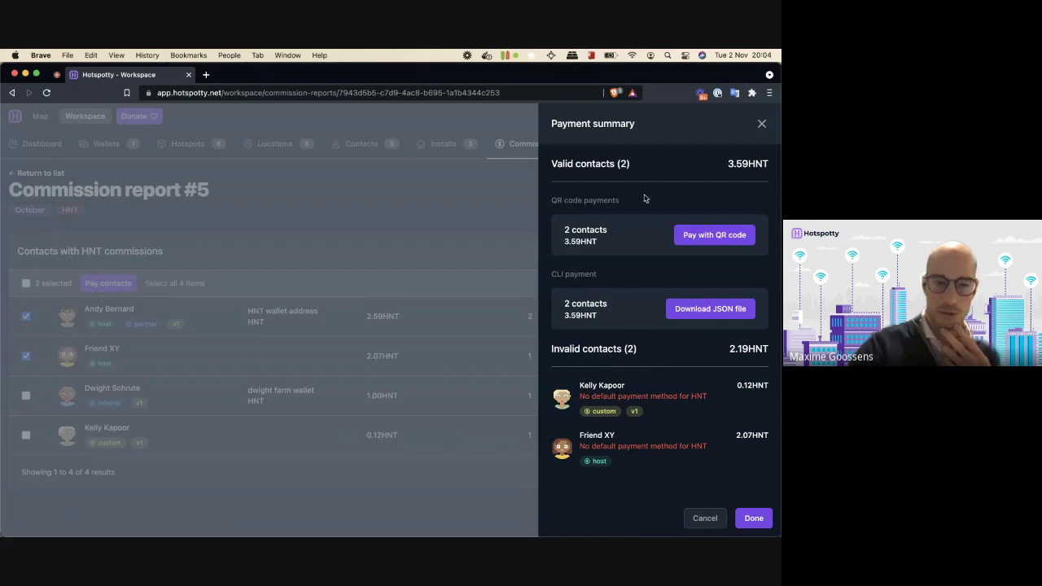
pyautogui.click(410, 340)
pyautogui.click(25, 283)
pyautogui.click(25, 283)
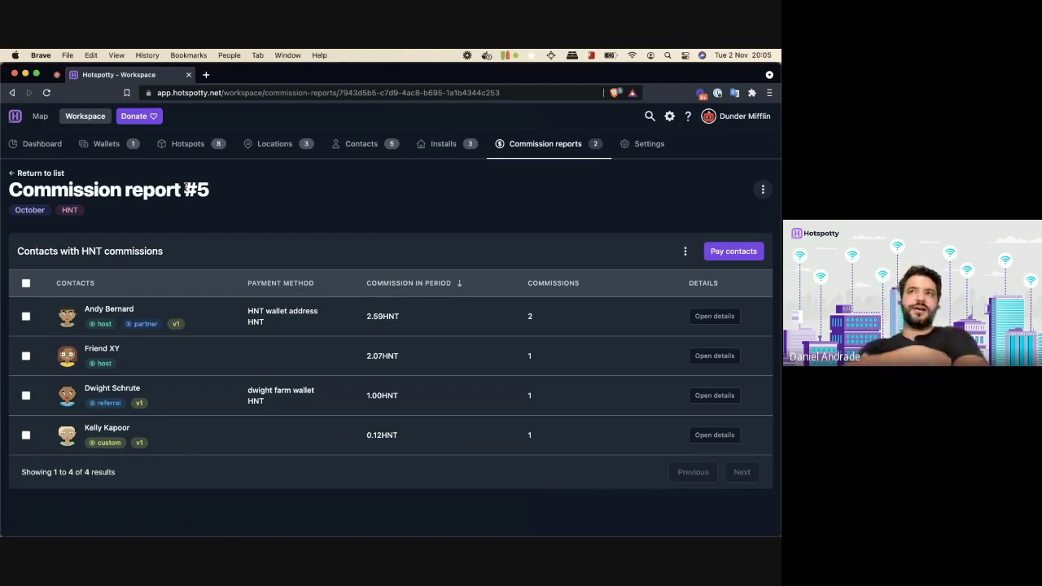
# View the wallets and their payment transactions, and reopen commission report #5 to view its payment summary.
pyautogui.click(96, 144)
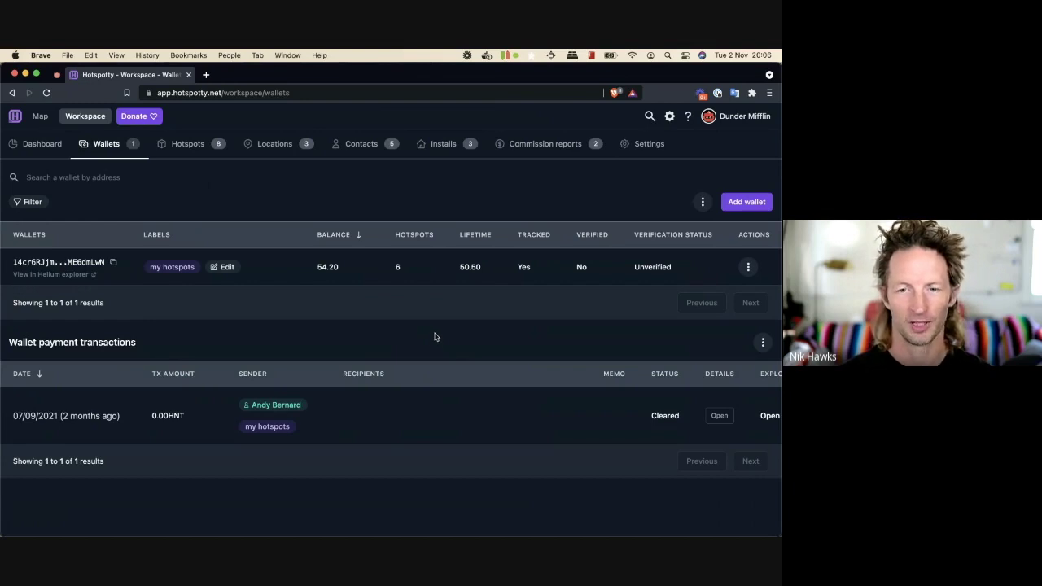
pyautogui.click(574, 141)
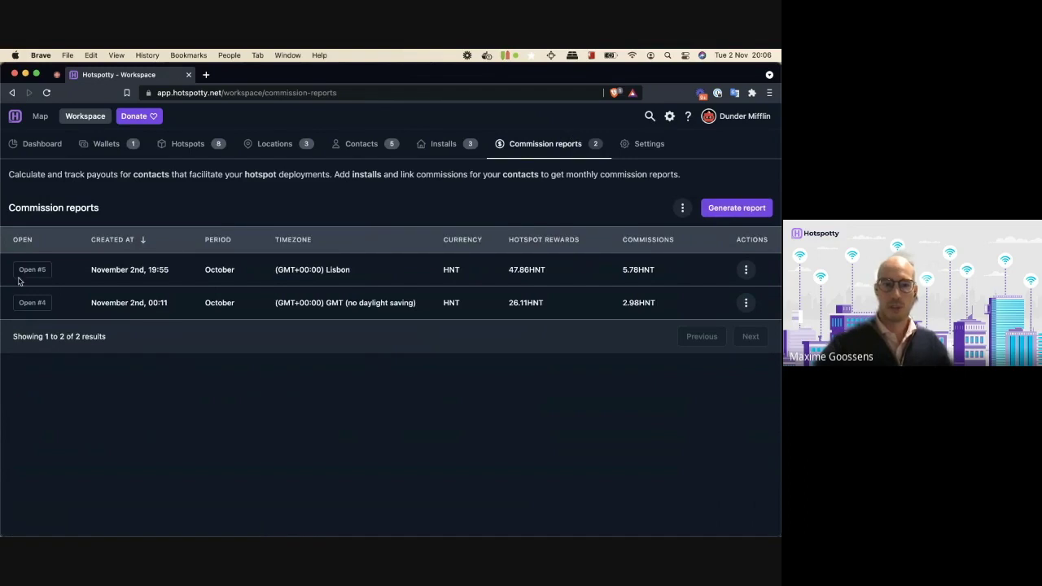
pyautogui.click(29, 272)
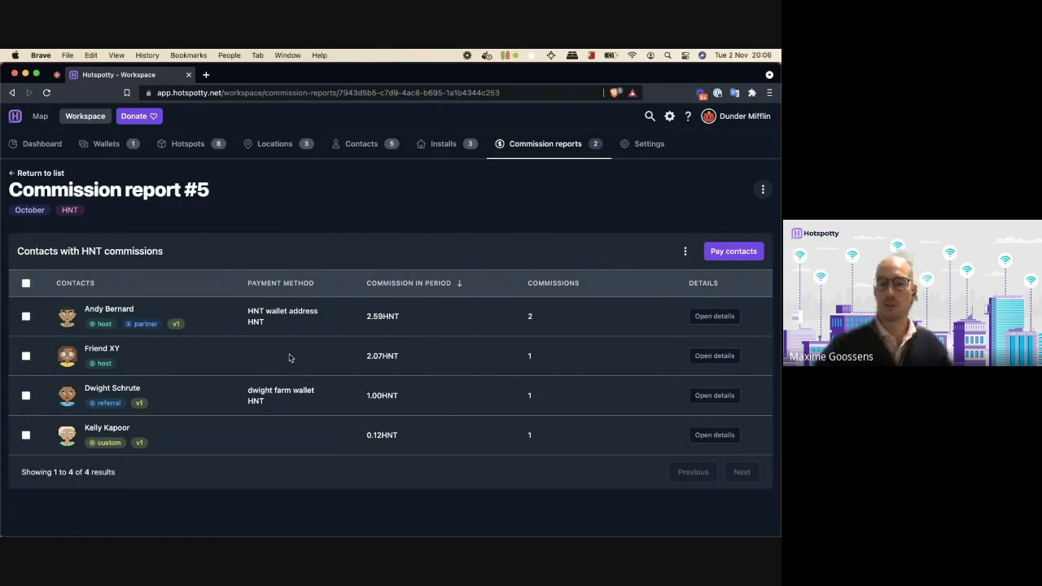
pyautogui.click(732, 254)
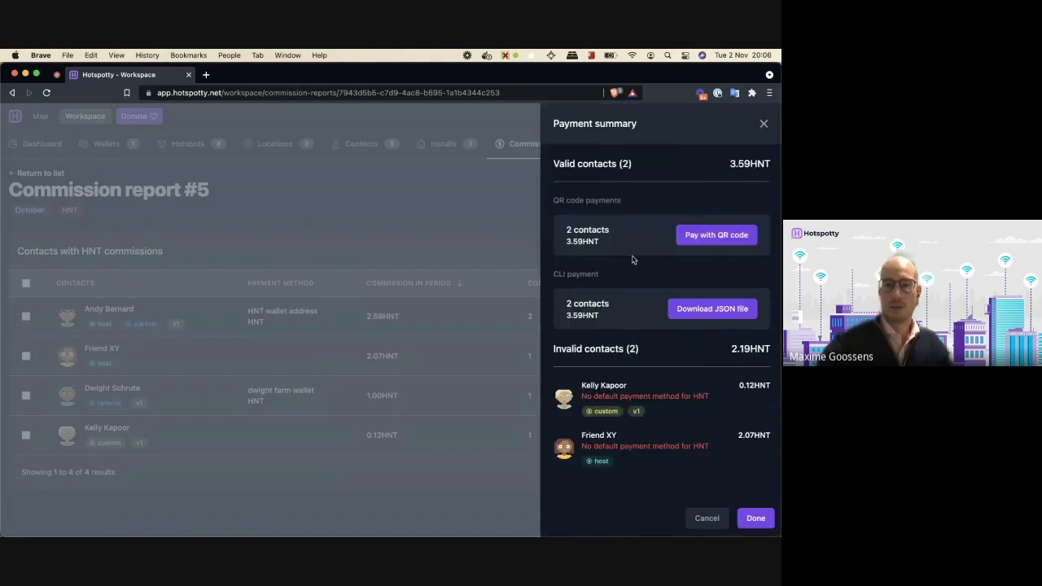
pyautogui.click(399, 260)
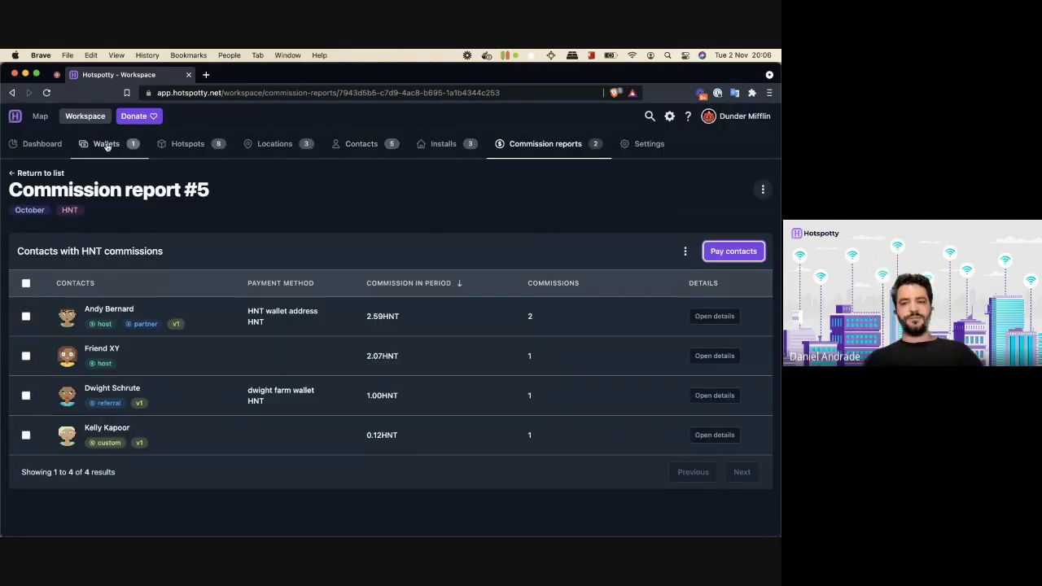
# View the add wallet form from the wallets list with wallet hotspot tracking disabled, and close it without saving.
pyautogui.click(106, 143)
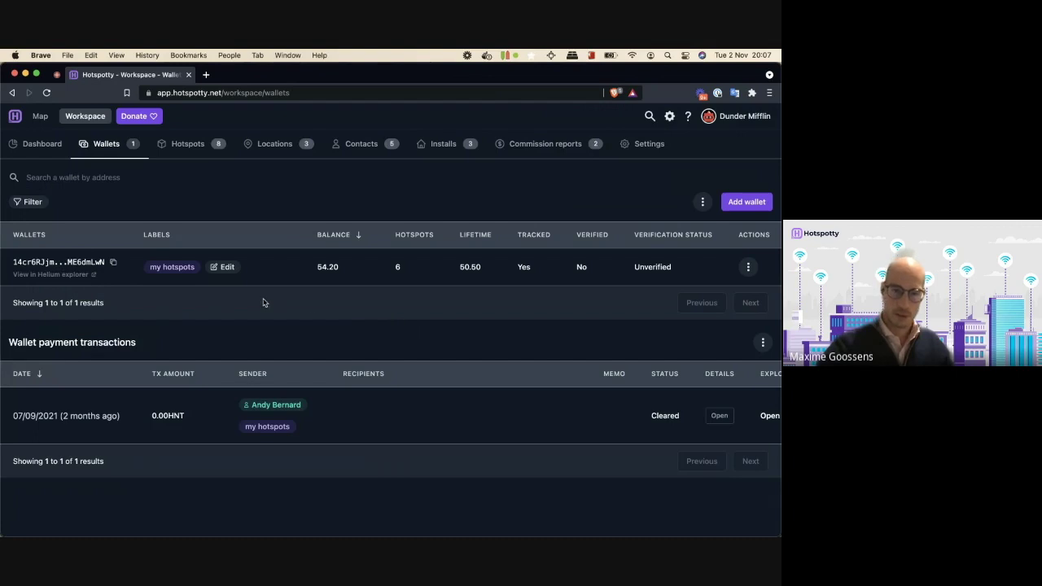
pyautogui.click(747, 202)
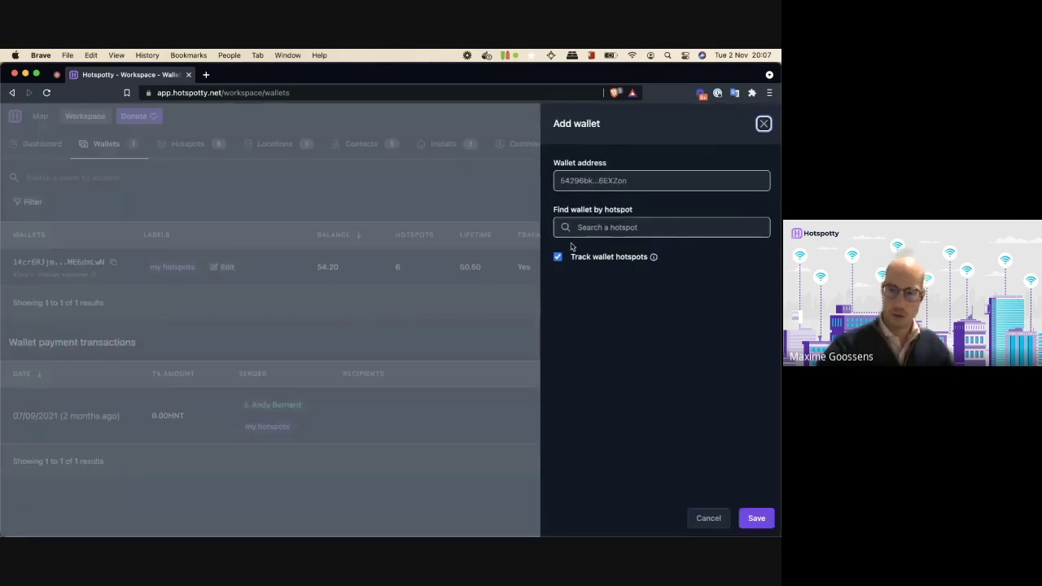
pyautogui.click(612, 224)
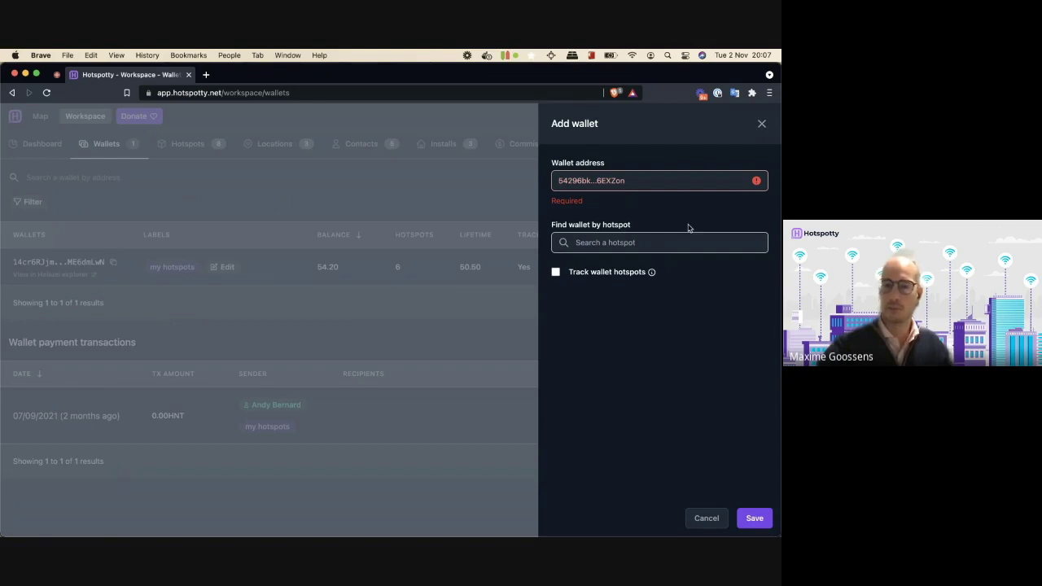
pyautogui.click(440, 265)
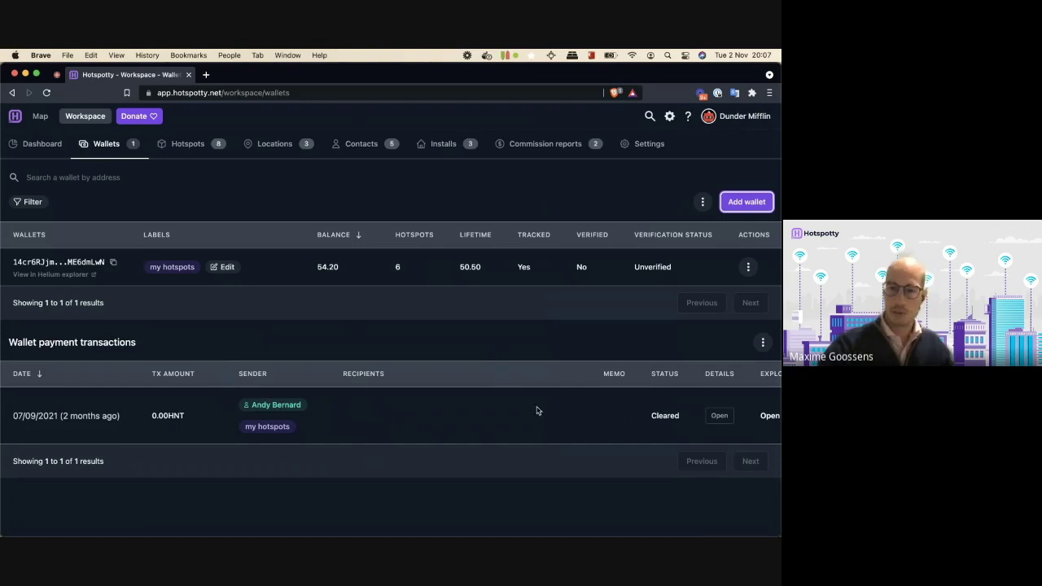
# Examine the status of the wallet payment transaction.
pyautogui.moveTo(653, 416)
pyautogui.mouseDown()
pyautogui.moveTo(681, 417)
pyautogui.moveTo(650, 419)
pyautogui.mouseUp()
pyautogui.click(679, 426)
pyautogui.click(667, 417)
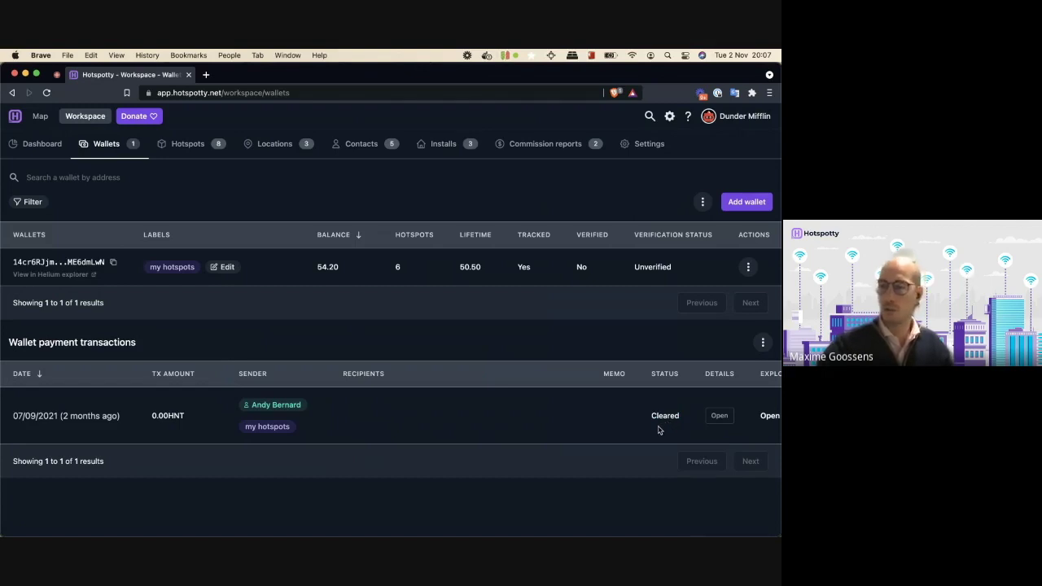
pyautogui.moveTo(653, 420); pyautogui.dragTo(691, 422)
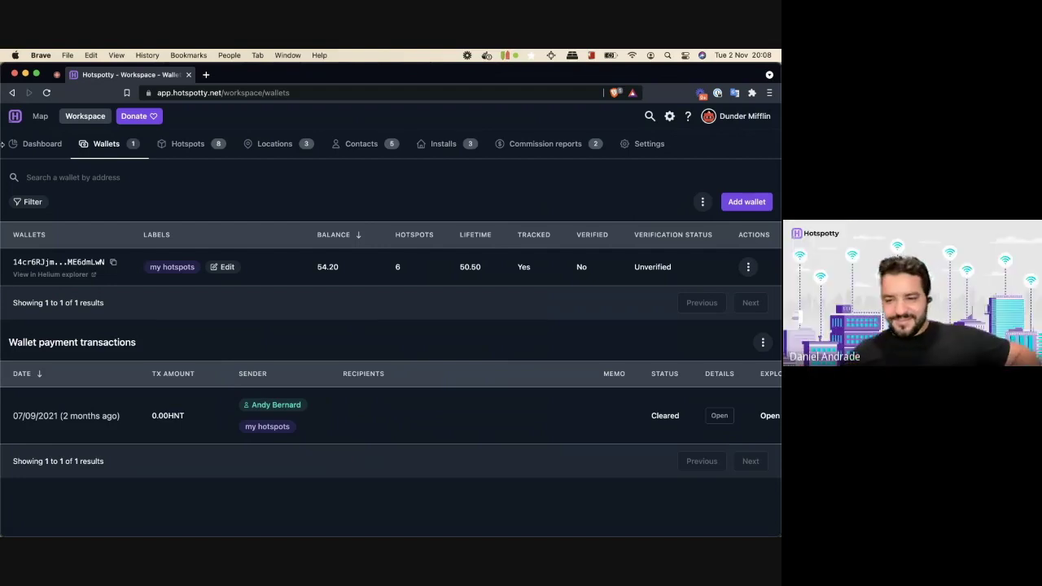
# Switch to the Google Meet call and stop presenting the screen.
pyautogui.click(57, 75)
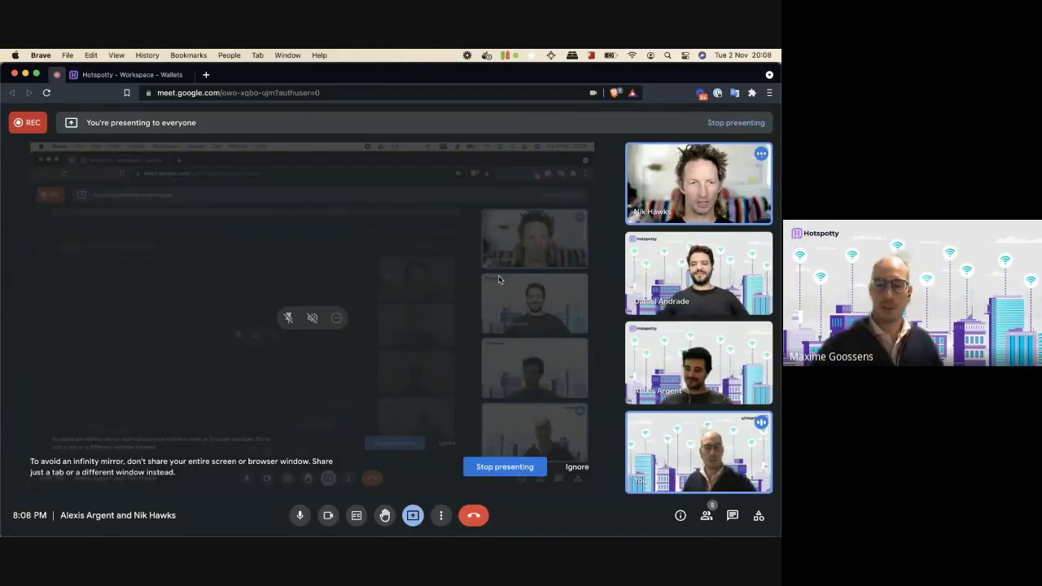
pyautogui.click(410, 519)
pyautogui.click(487, 481)
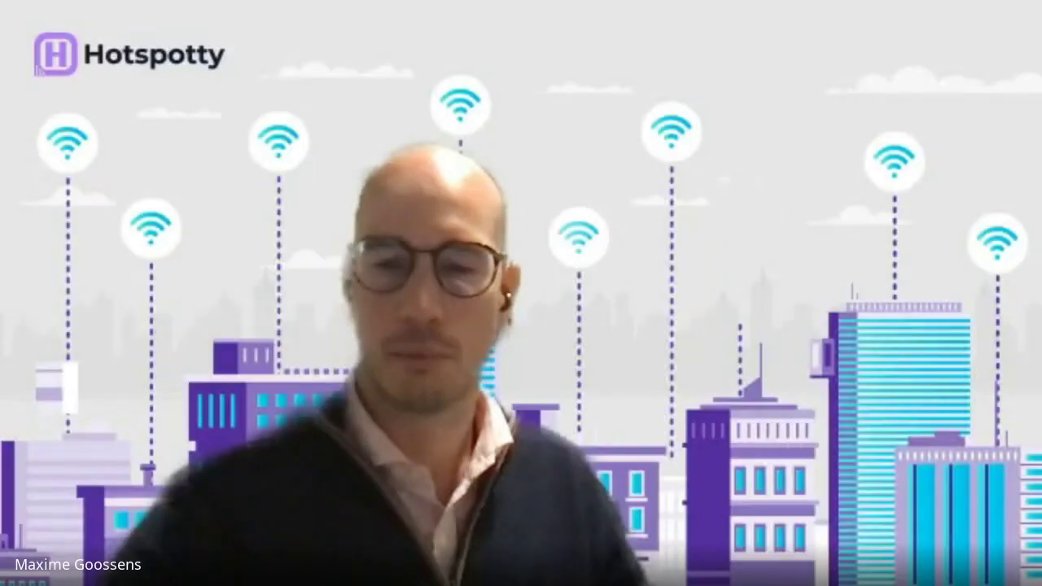